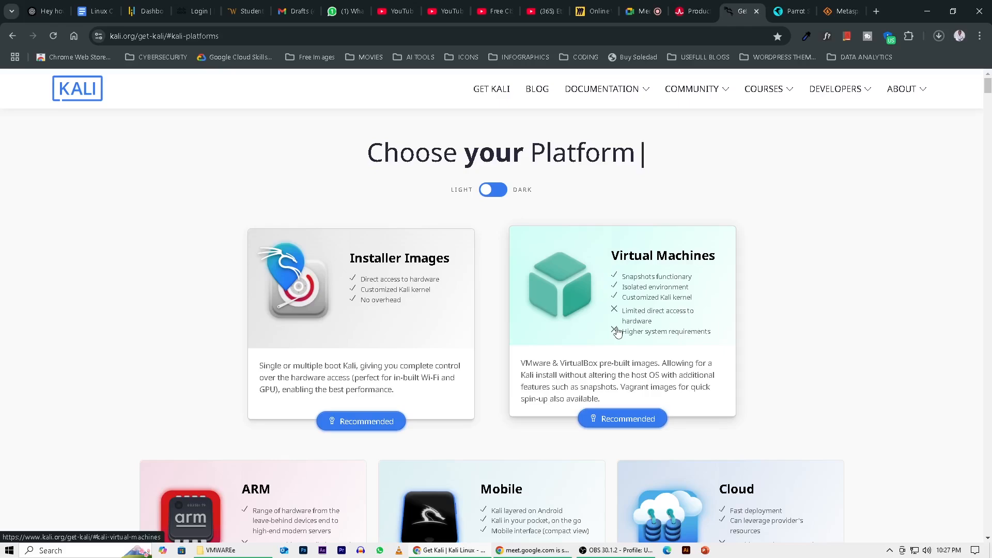
Download the torrent file for the recommended VMware image from Kali's pre-built virtual machines.
click(645, 300)
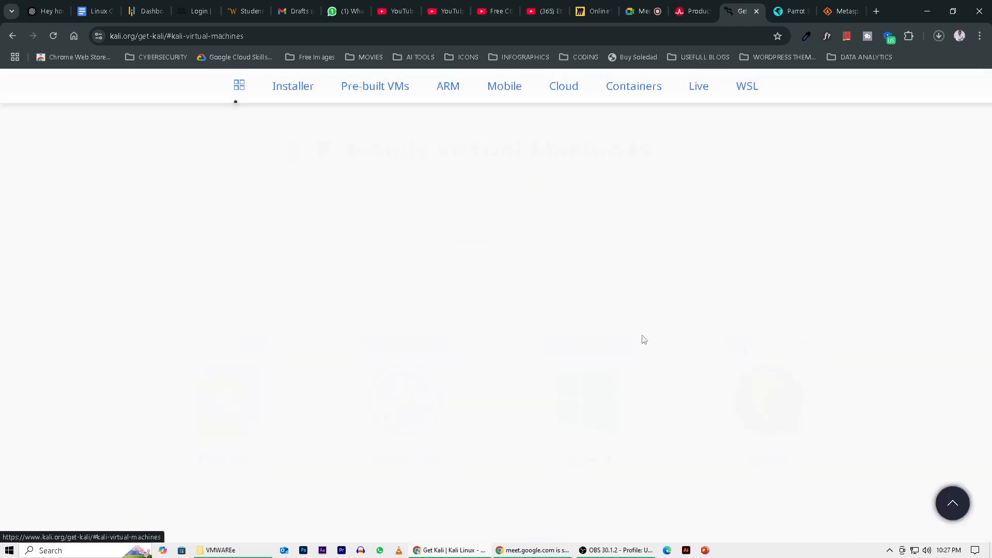
scroll(680, 230, down, 4)
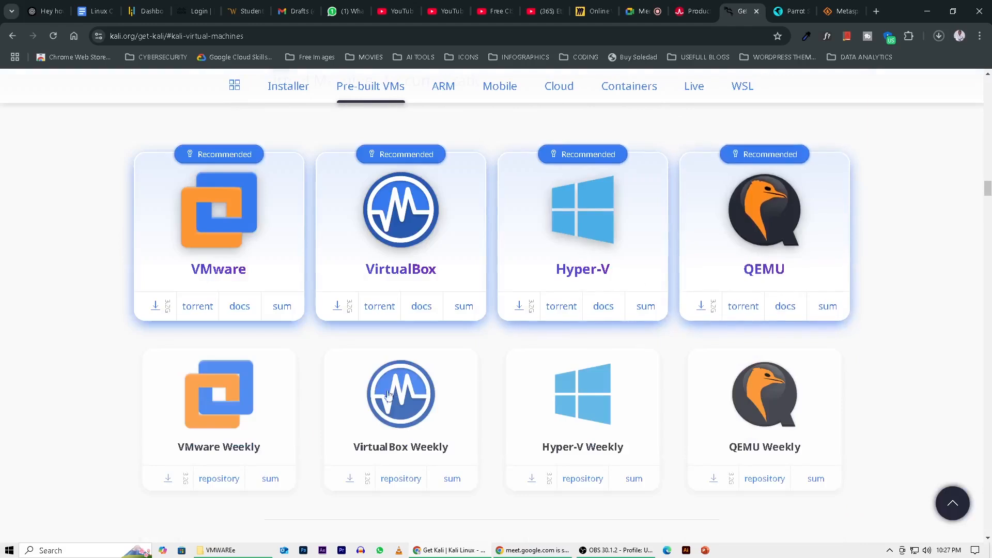
scroll(396, 394, up, 2)
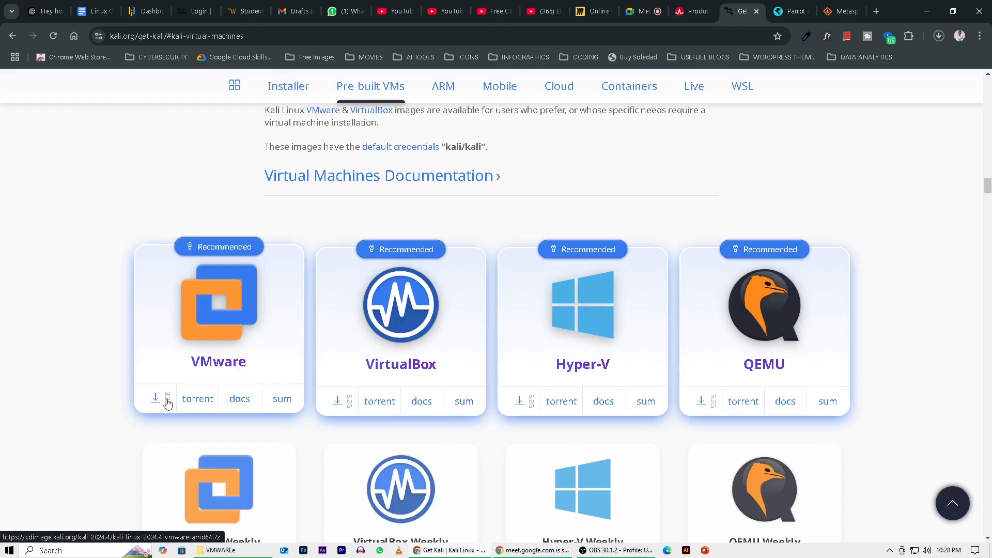
click(200, 403)
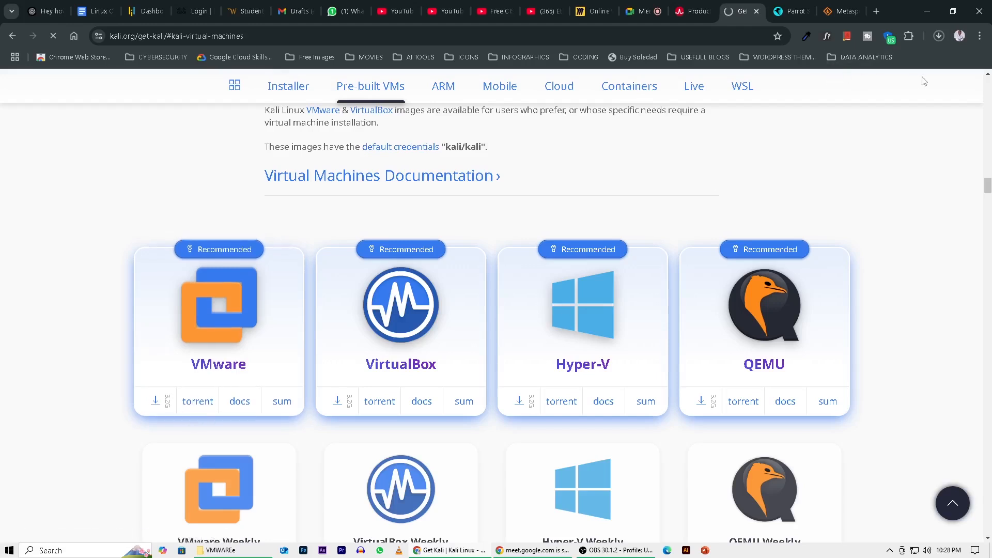
Open the downloaded Kali VMware torrent in µTorrent and dismiss the prompt about loading trackers.
click(939, 38)
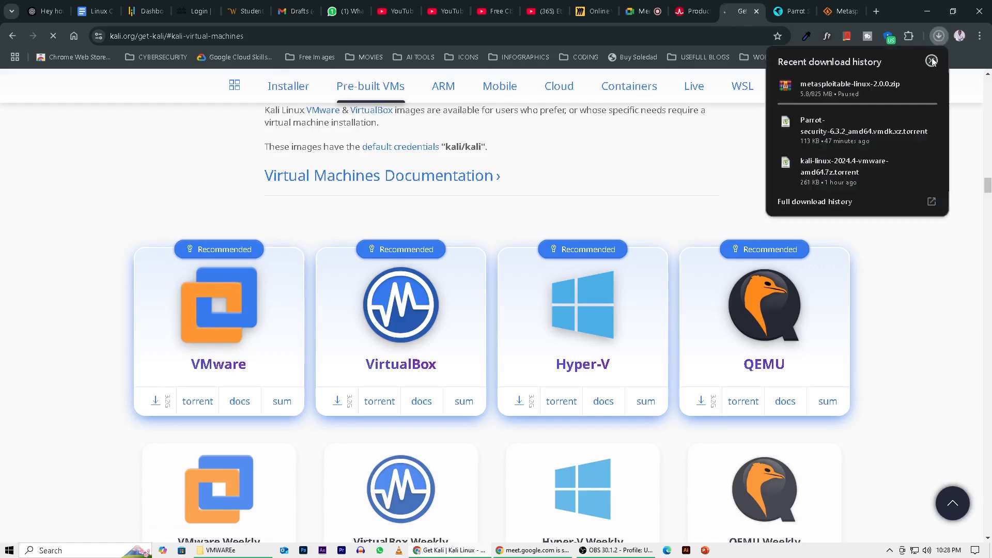
mouse_move(901, 89)
mouse_move(827, 173)
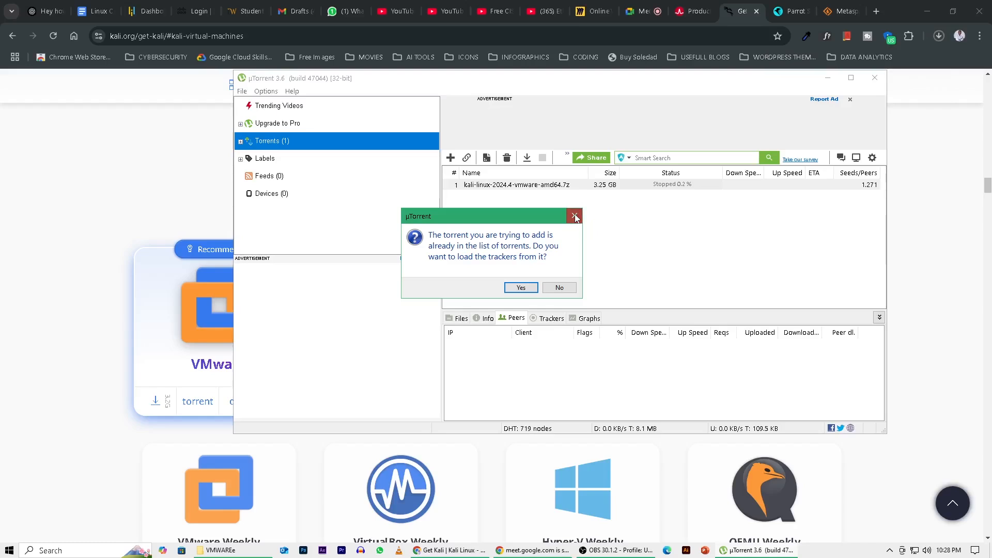
click(575, 218)
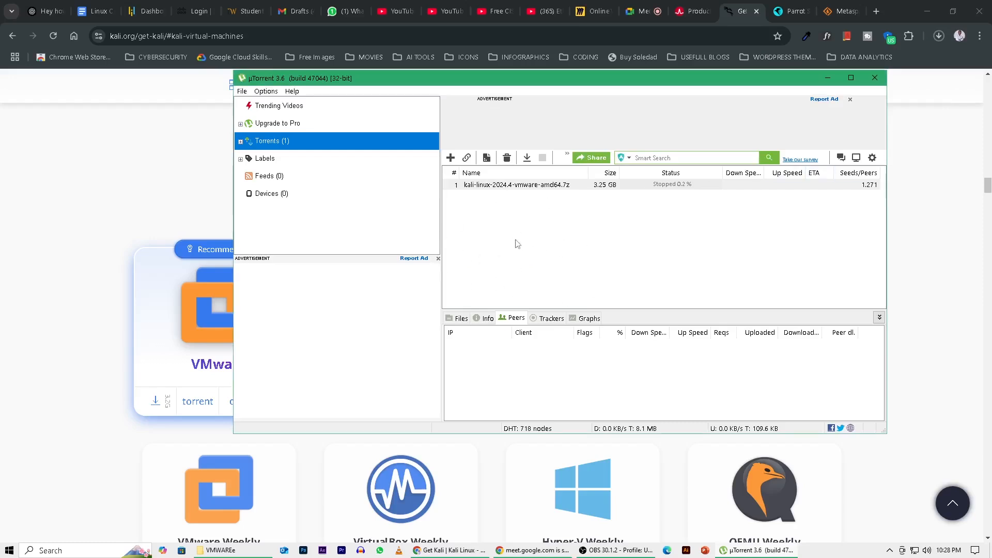
Start downloading the kali-linux-2024.4-vmware-amd64.7z torrent.
click(449, 241)
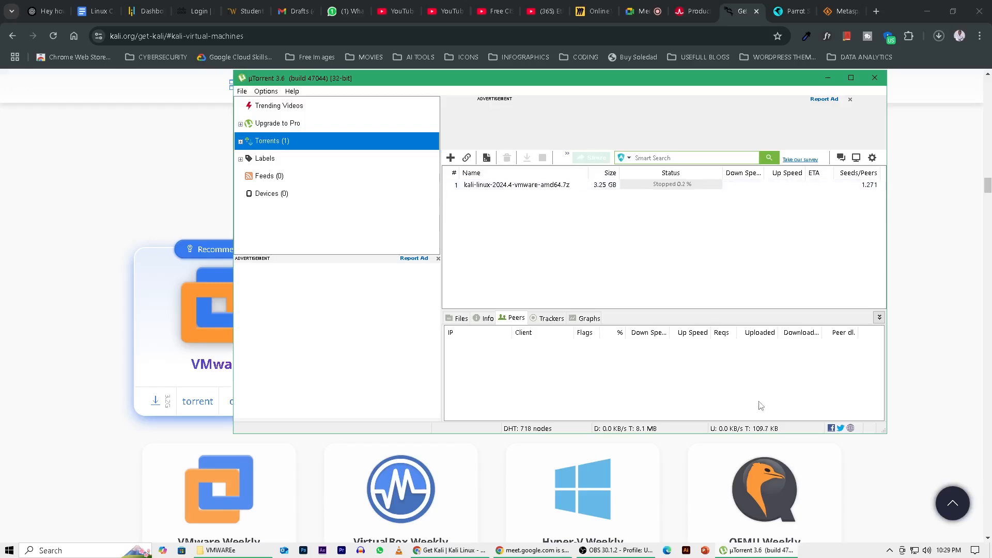
click(504, 186)
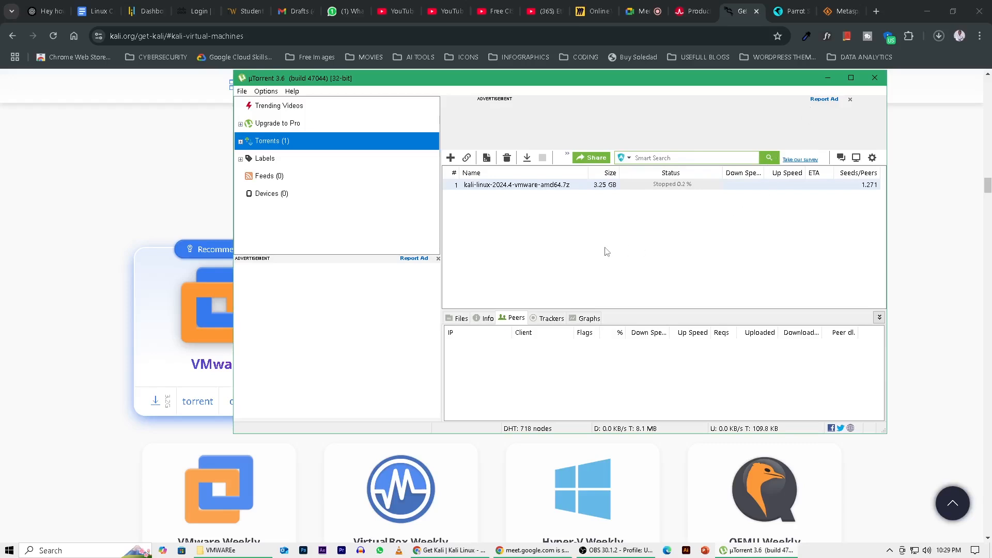
click(535, 188)
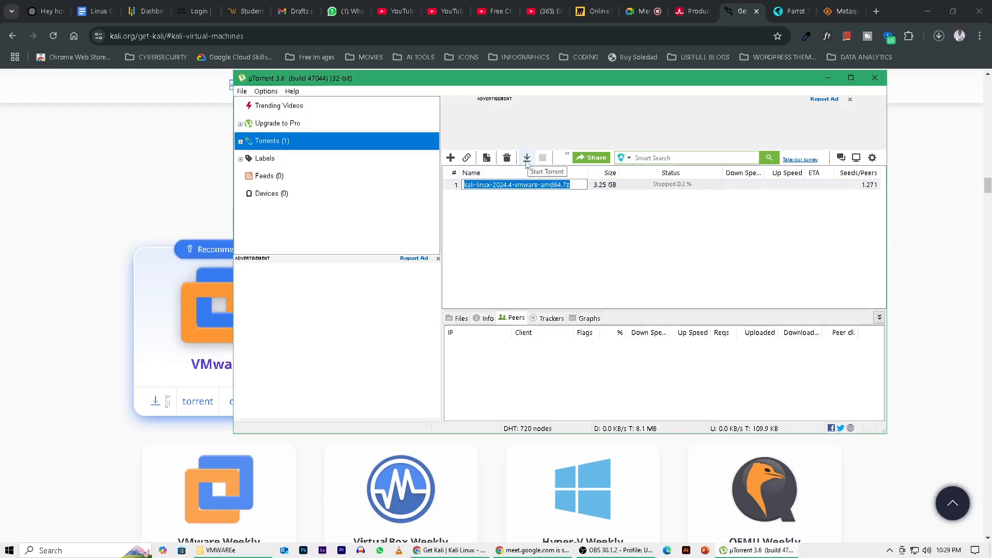
click(527, 158)
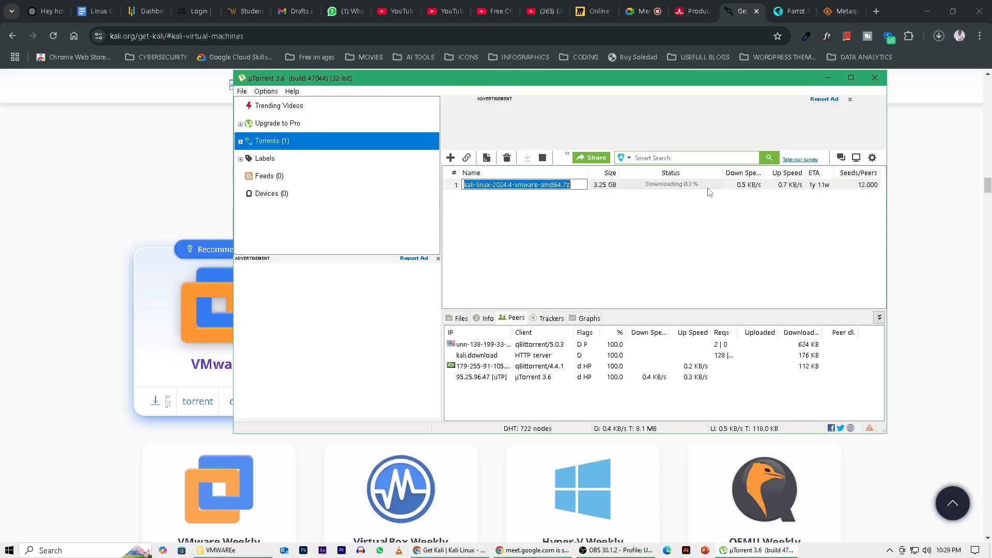
click(615, 192)
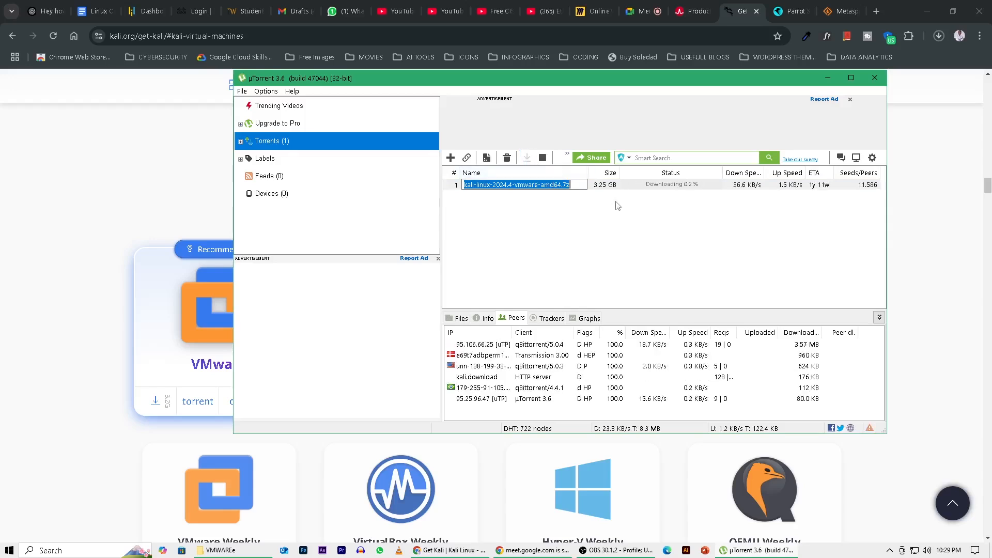
Stop the Kali Linux torrent and close µTorrent.
click(562, 185)
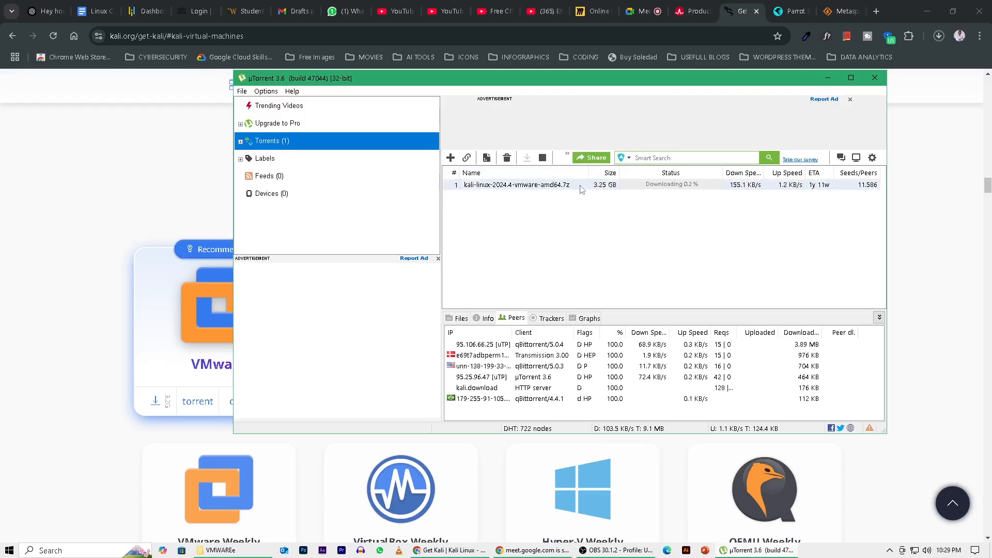
click(543, 158)
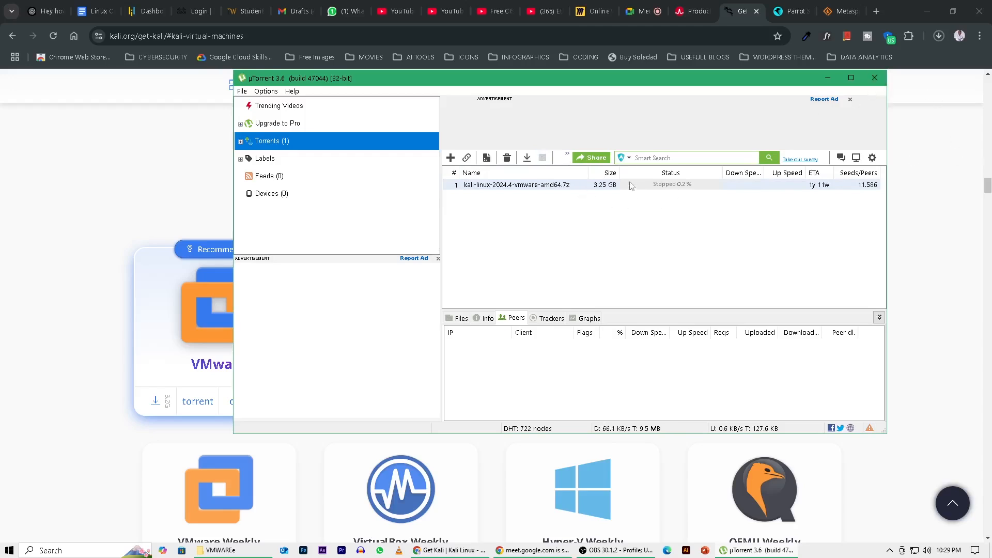
click(874, 79)
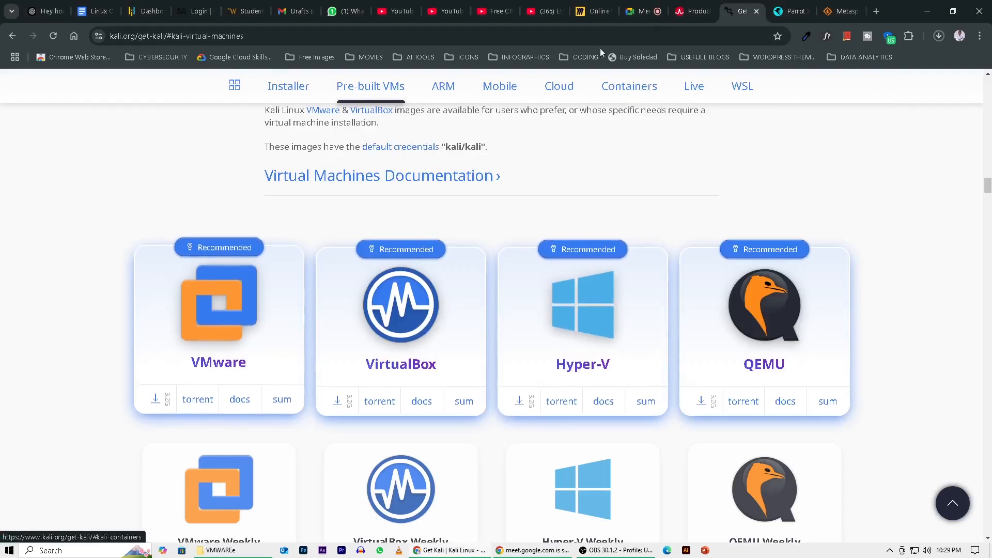
On the Parrot Security download page, choose the Virtual category, Security edition and AMD64 architecture.
click(796, 13)
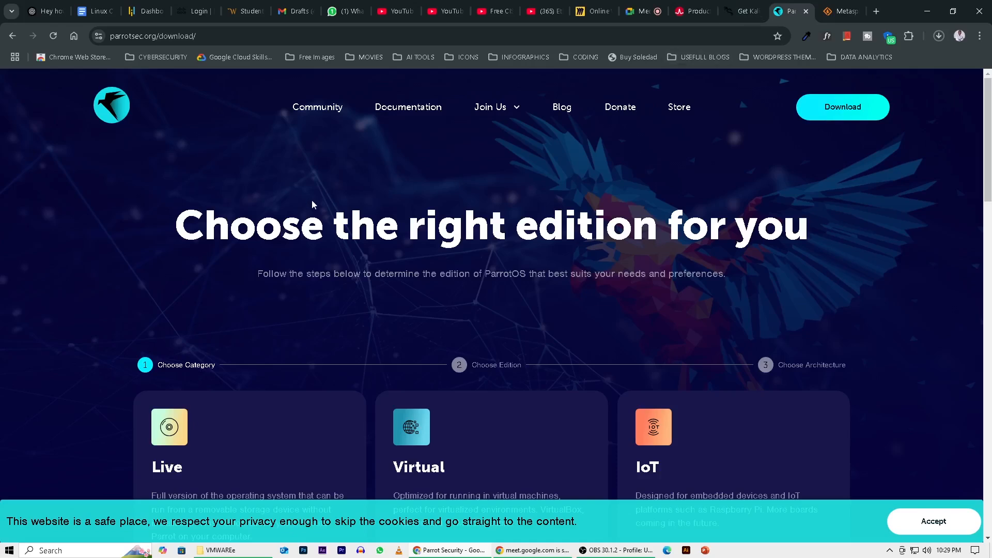
scroll(311, 200, down, 5)
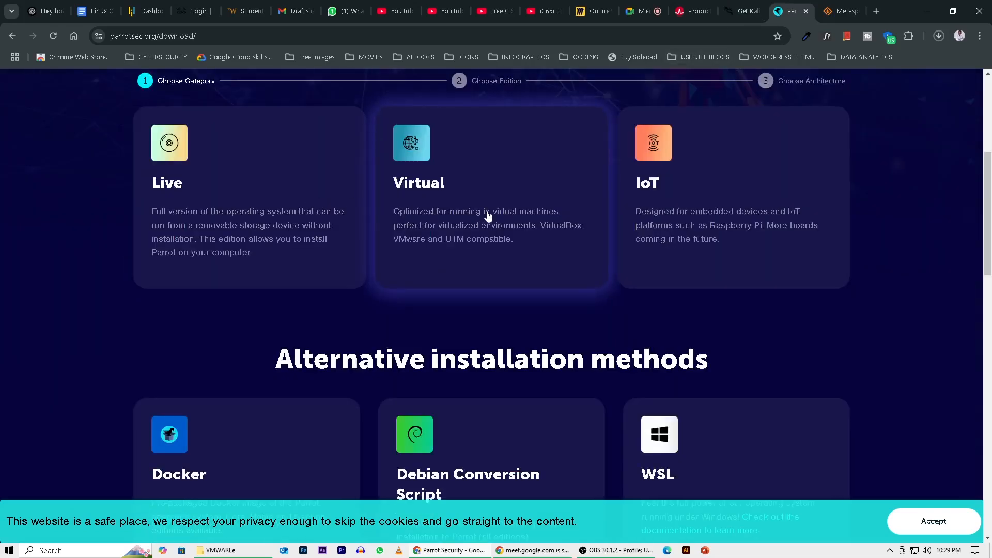
scroll(488, 216, up, 2)
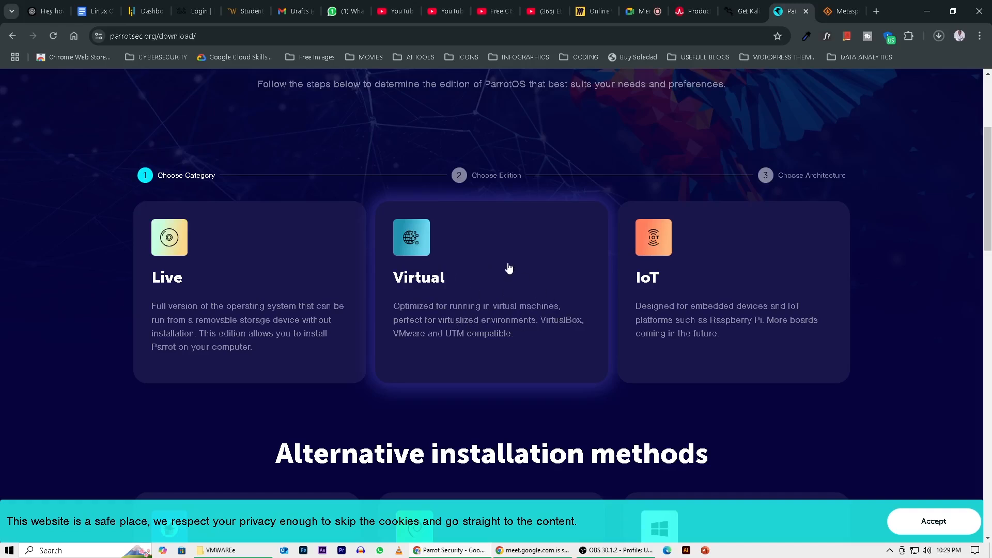
click(459, 275)
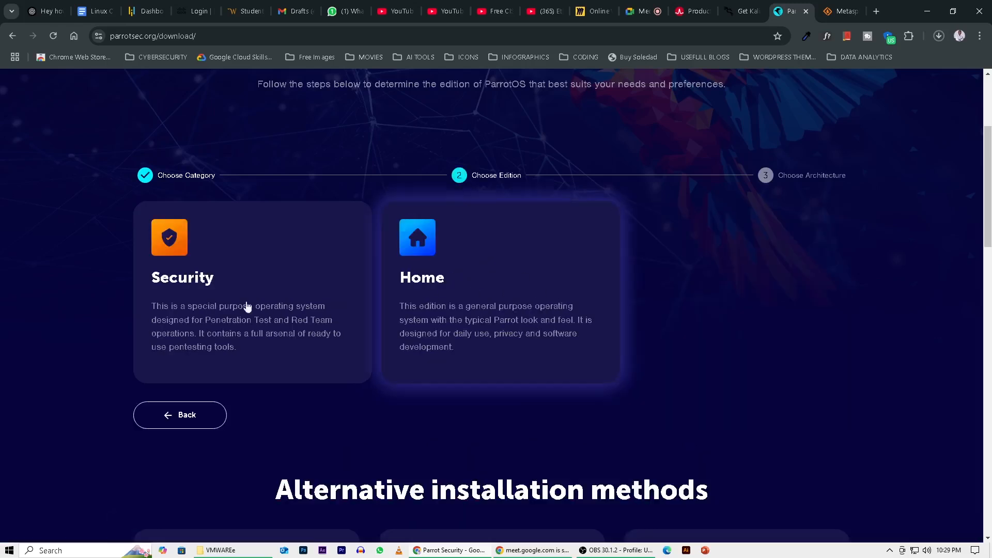
click(238, 267)
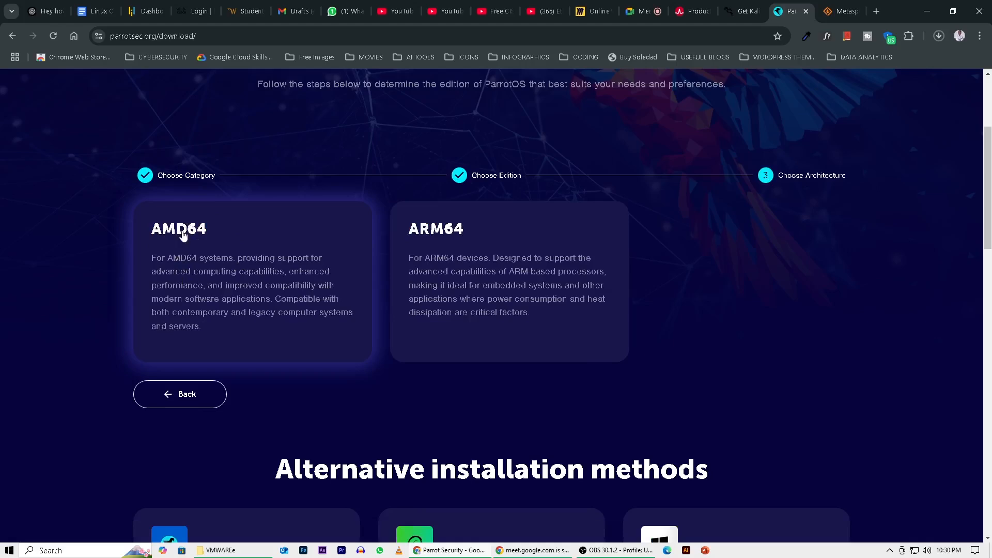
click(201, 248)
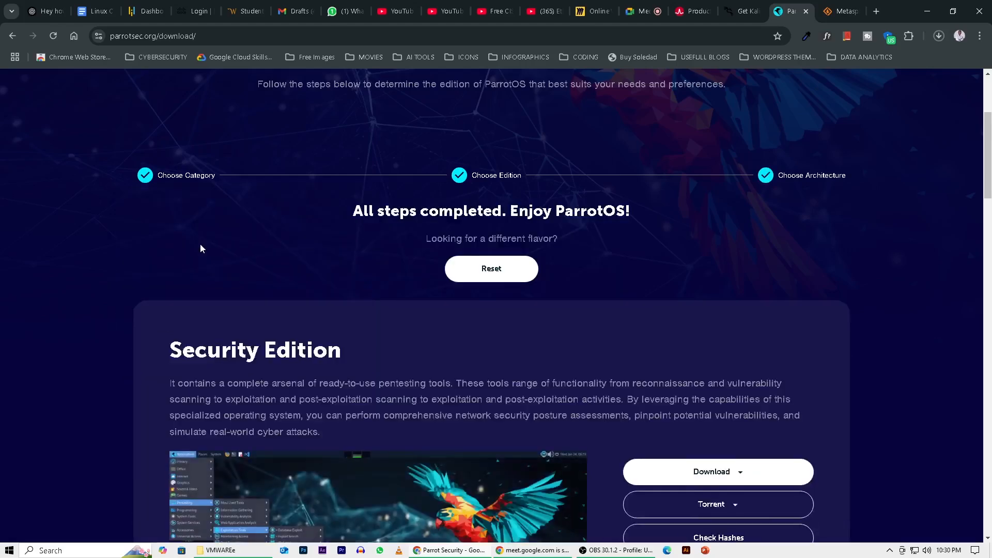
Download the Parrot Security Edition torrent for VMware products and check the browser's recent downloads.
scroll(521, 243, down, 5)
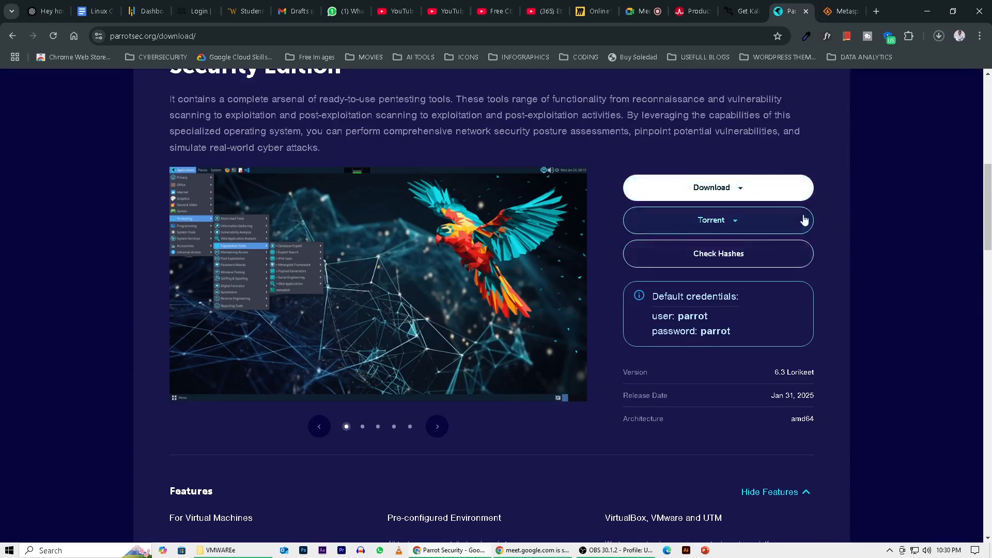
click(741, 190)
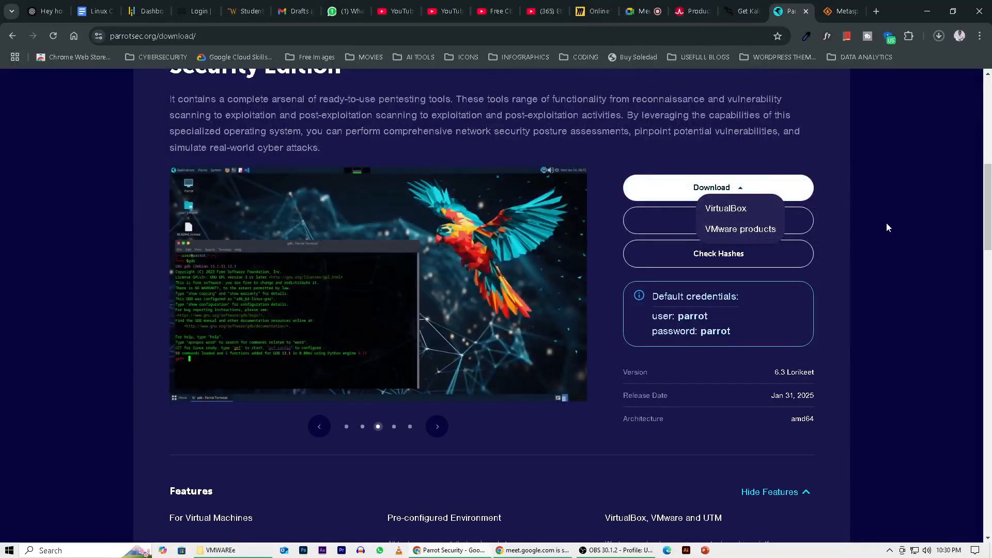
click(888, 224)
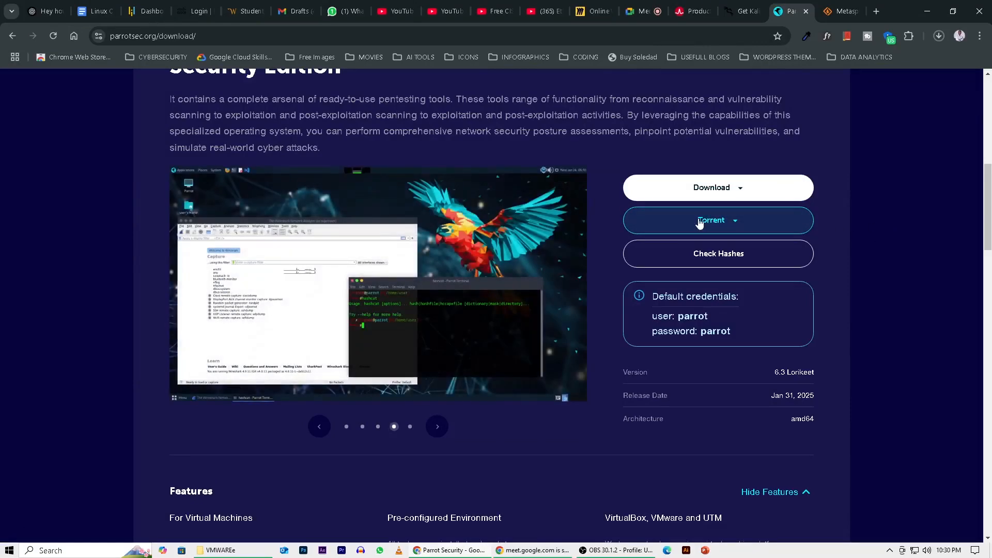
click(735, 224)
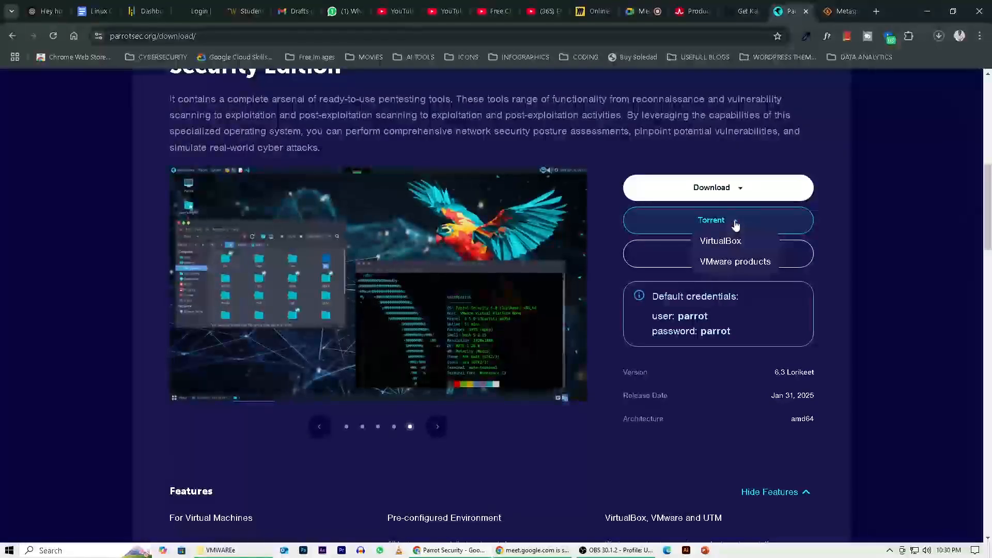
click(734, 262)
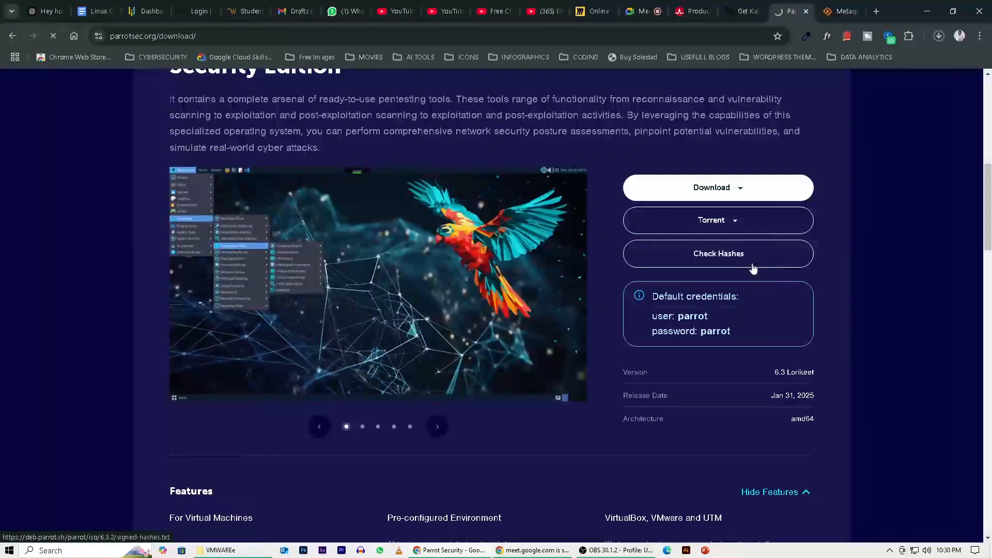
click(939, 36)
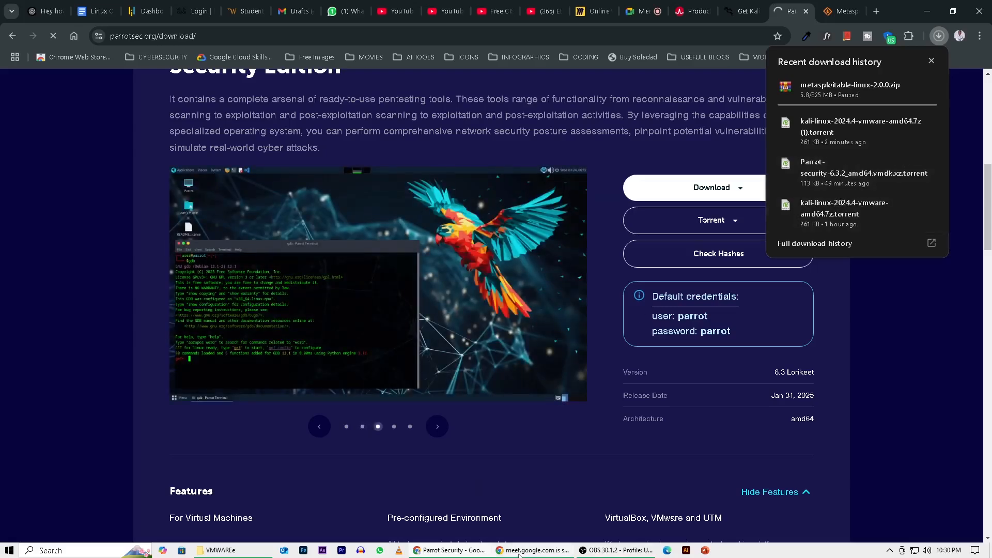
mouse_move(517, 553)
click(931, 61)
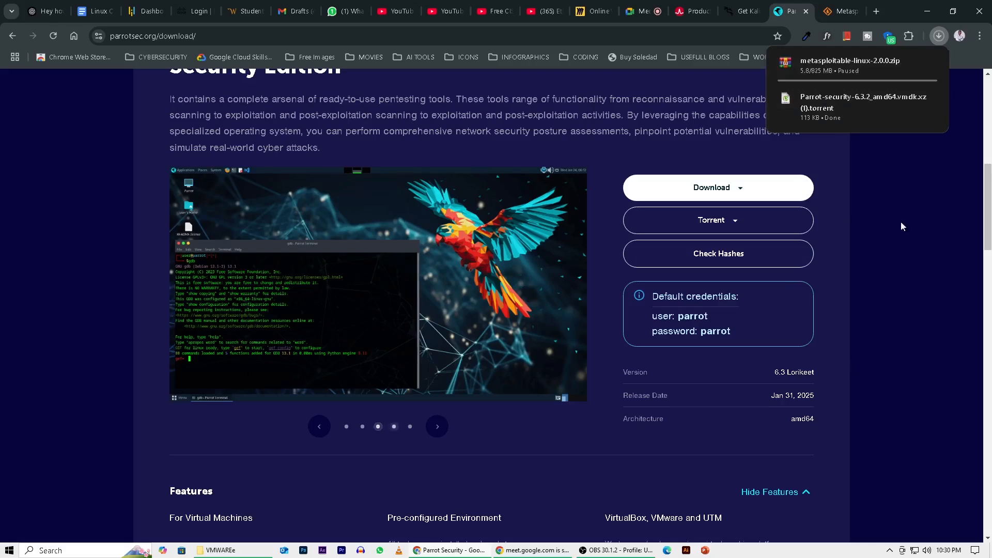
Review the Metasploitable project page on SourceForge and start downloading the virtual machine.
click(841, 11)
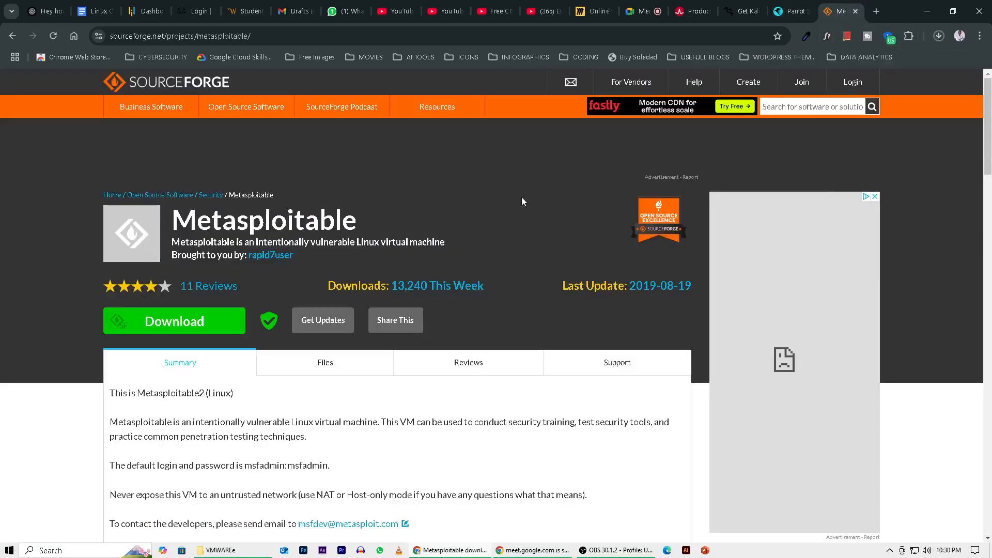
scroll(370, 218, down, 2)
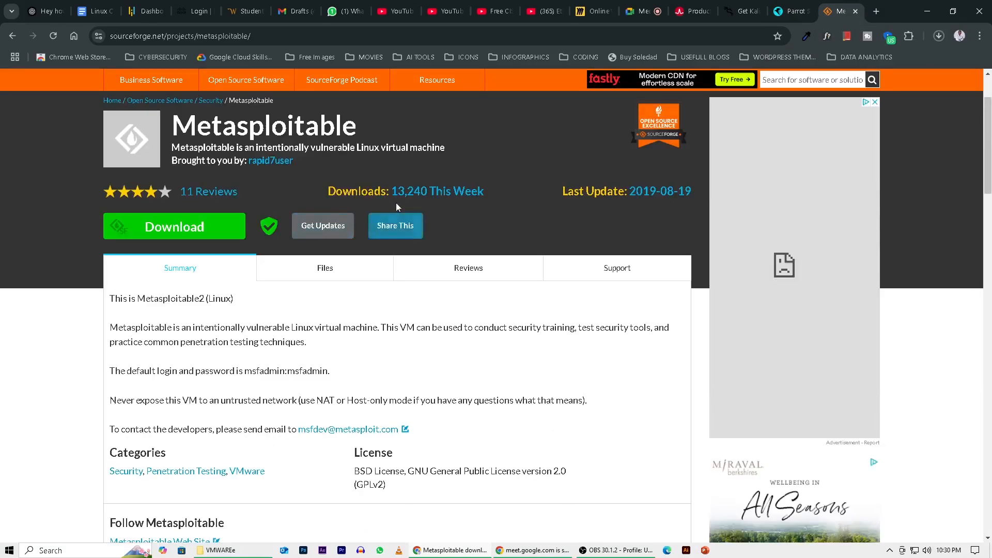
scroll(393, 204, down, 4)
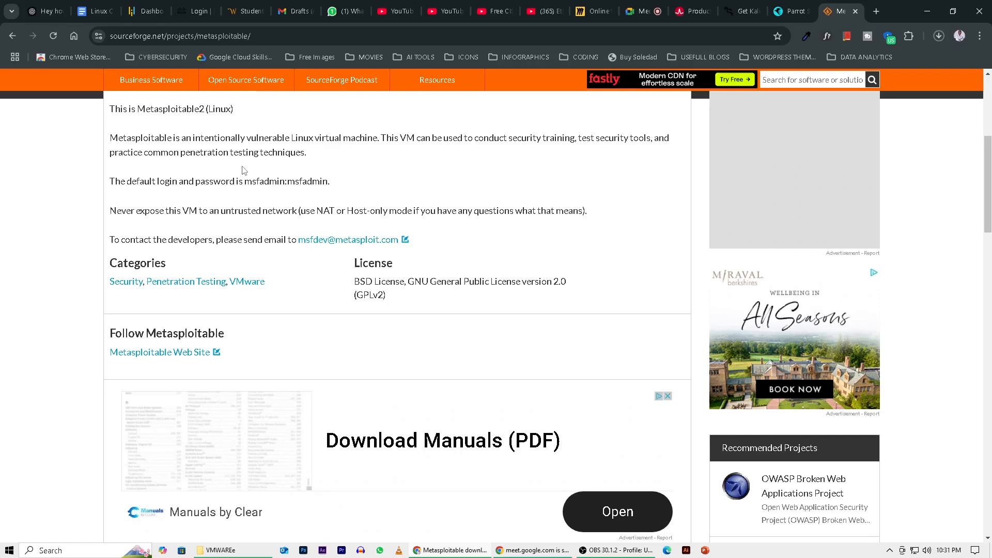
scroll(413, 240, up, 5)
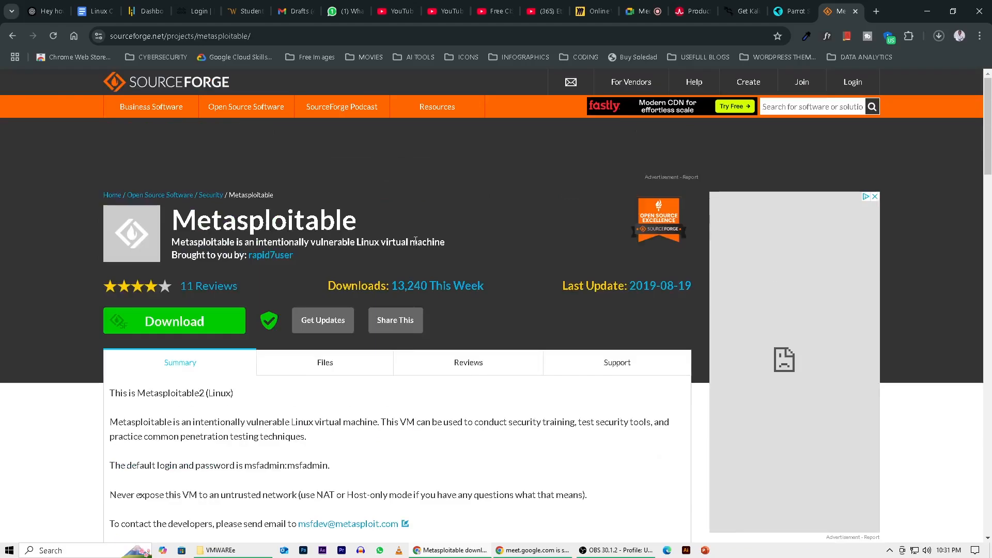
click(237, 323)
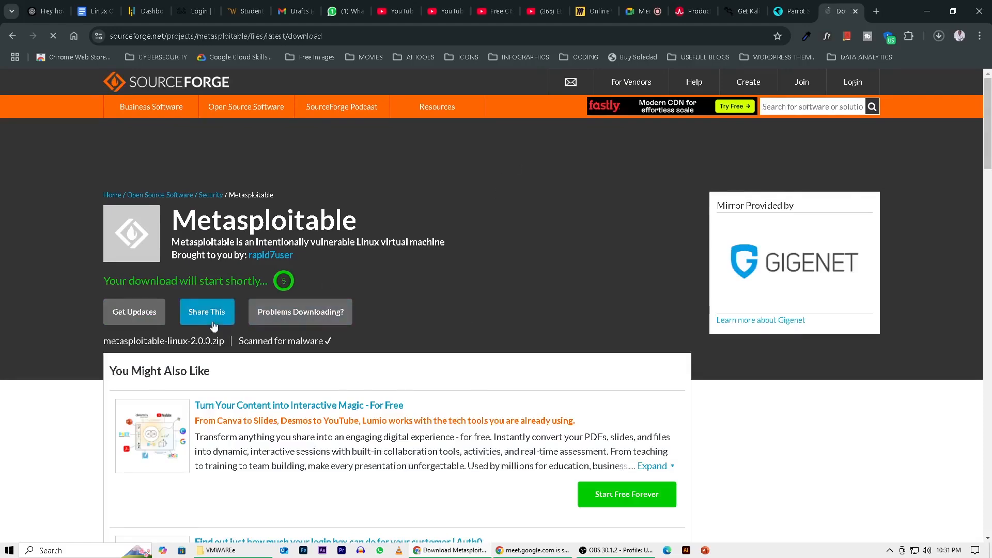
click(935, 34)
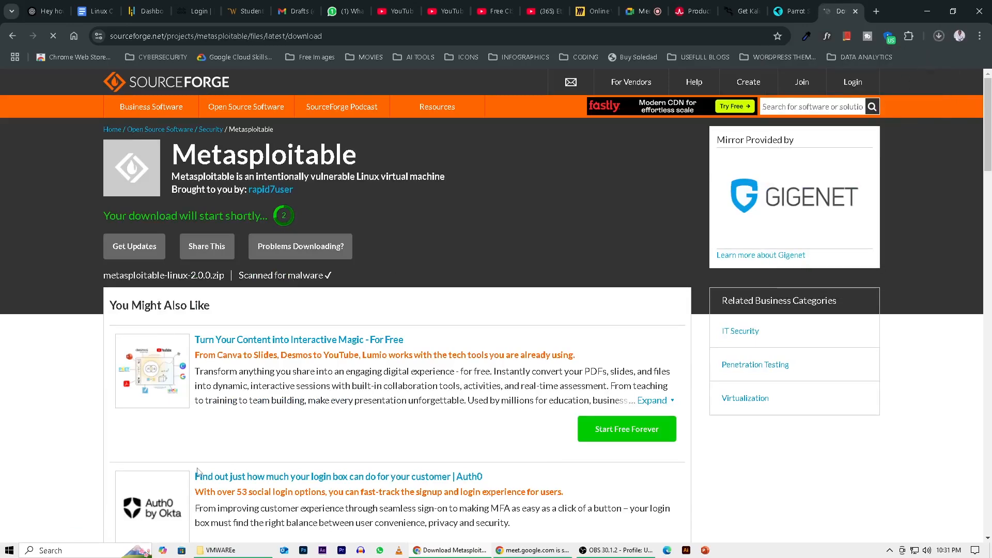
Switch to File Explorer to show the VMWAREe folder containing the lab system files.
click(229, 553)
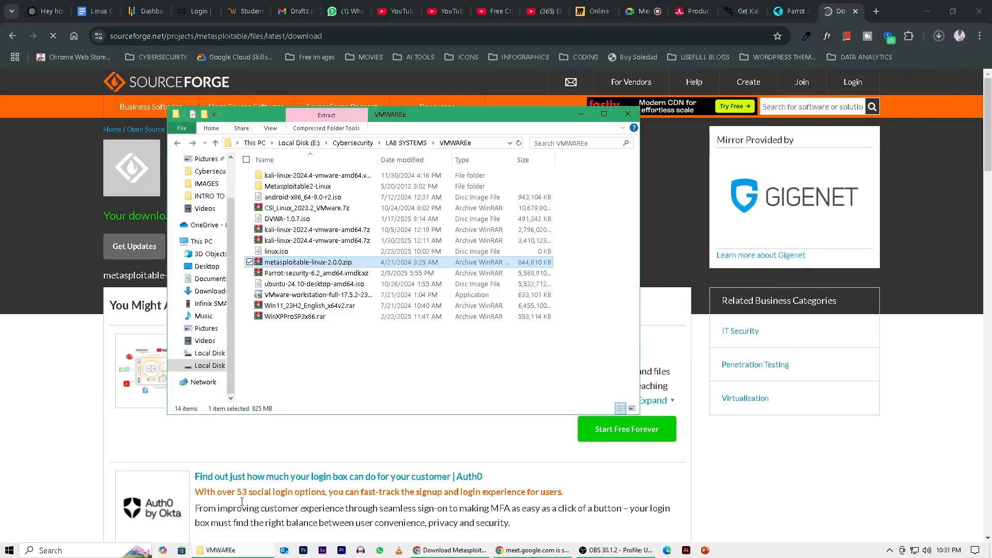
Select the metasploitable-linux-2.0.0.zip archive in the VMWAREe folder, and clear the open windows to show the desktop.
click(403, 262)
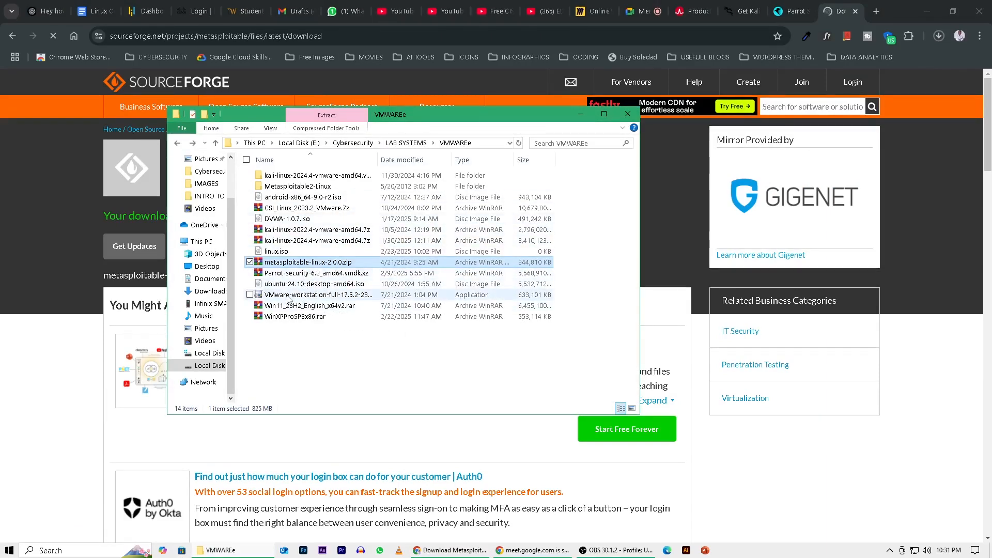
mouse_move(287, 300)
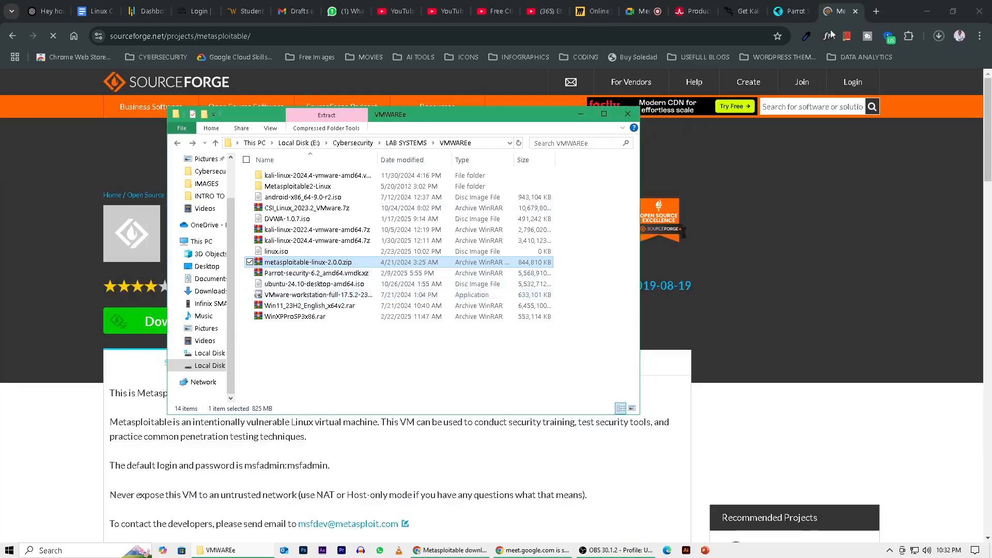
click(931, 21)
click(927, 10)
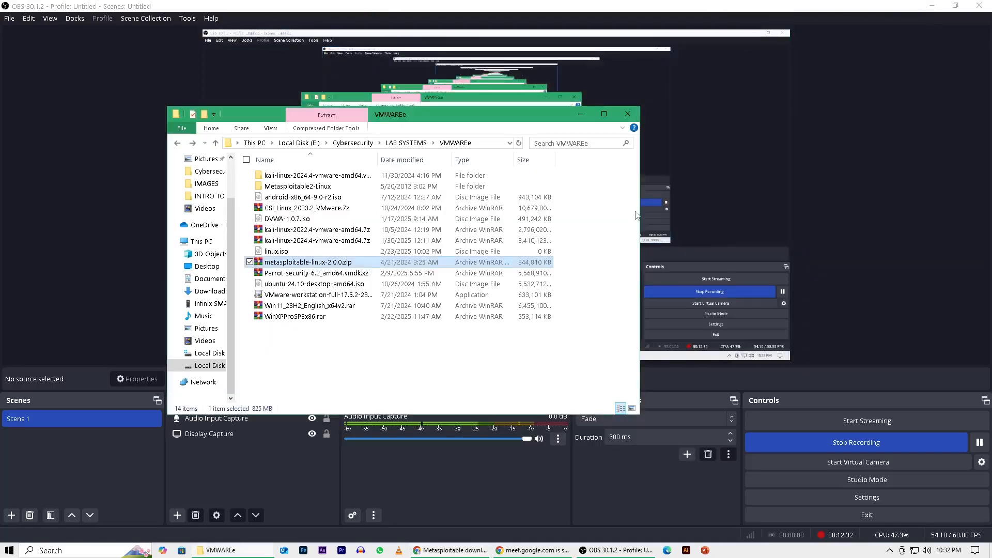
click(991, 554)
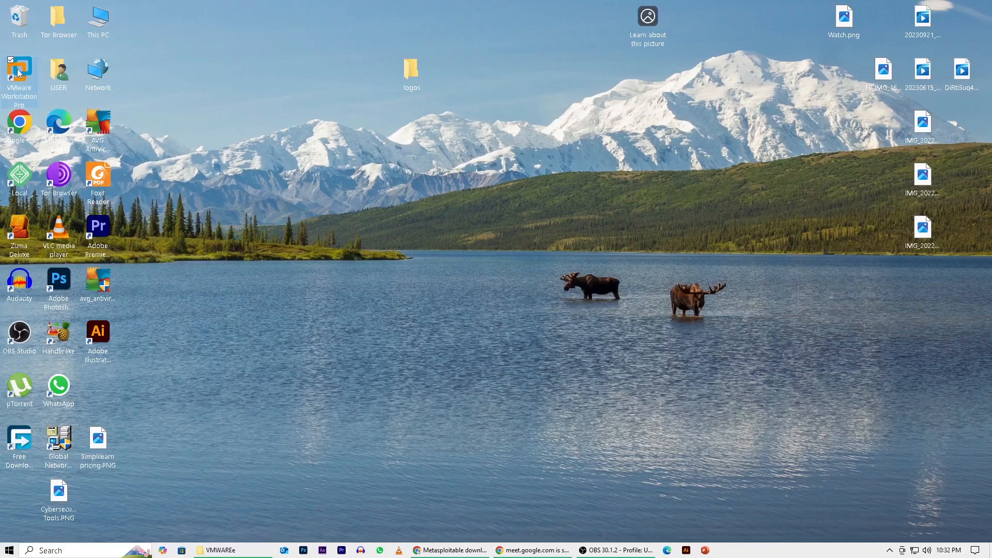
Move the VMware Workstation Pro shortcut to an empty area of the desktop, away from the other icons.
drag(19, 73, 364, 243)
click(380, 280)
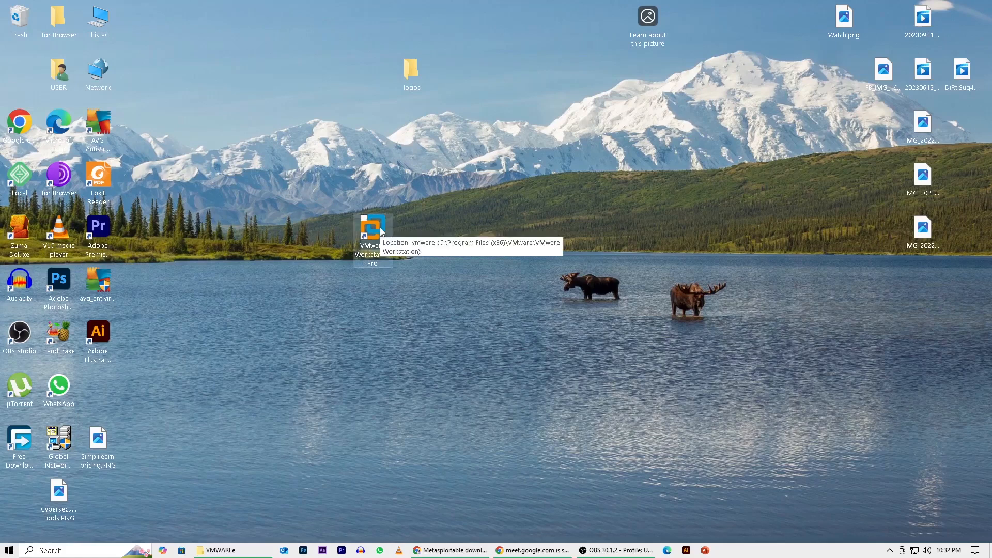
drag(380, 235, 252, 265)
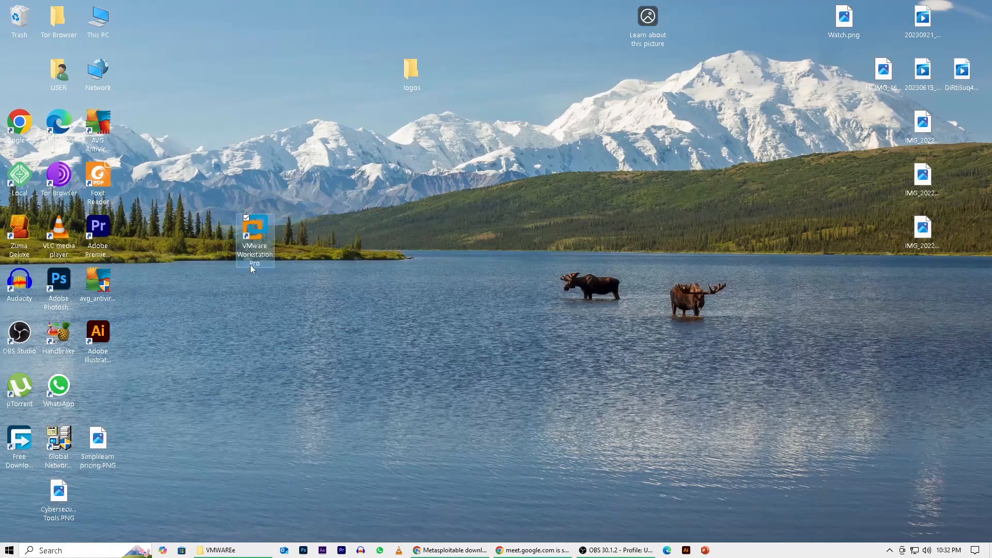
Launch VMware Workstation Pro, complete its welcome setup for Personal Use, and reposition its main window.
double_click(256, 225)
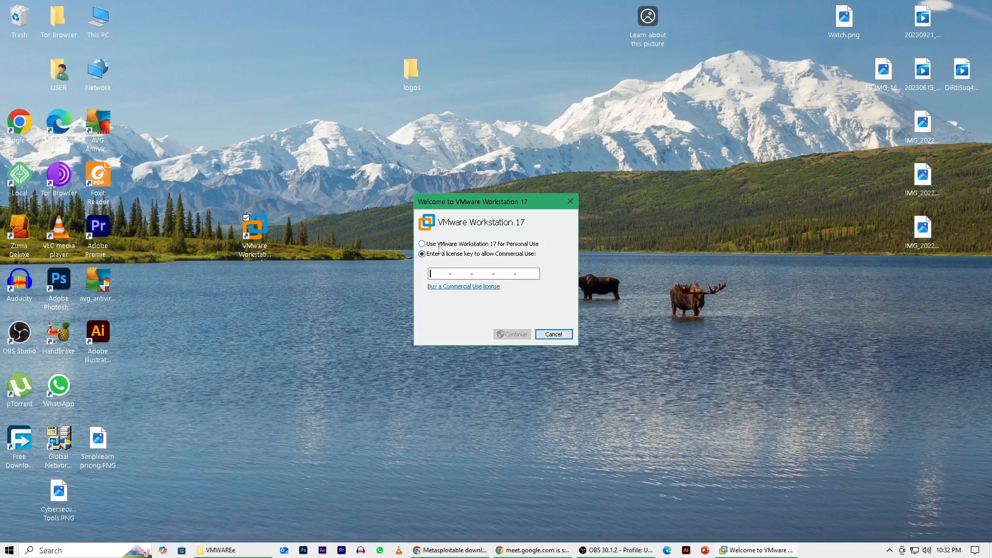
click(422, 244)
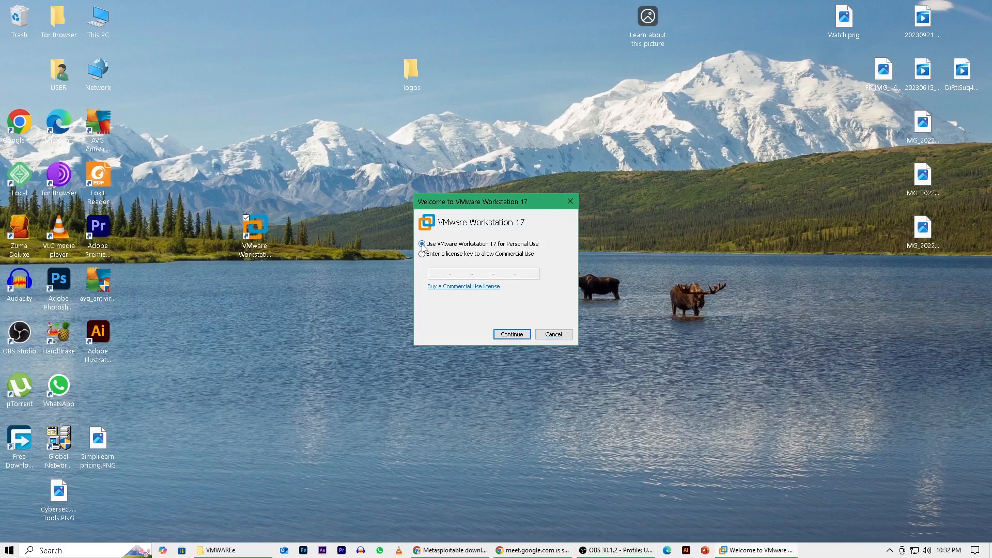
click(518, 334)
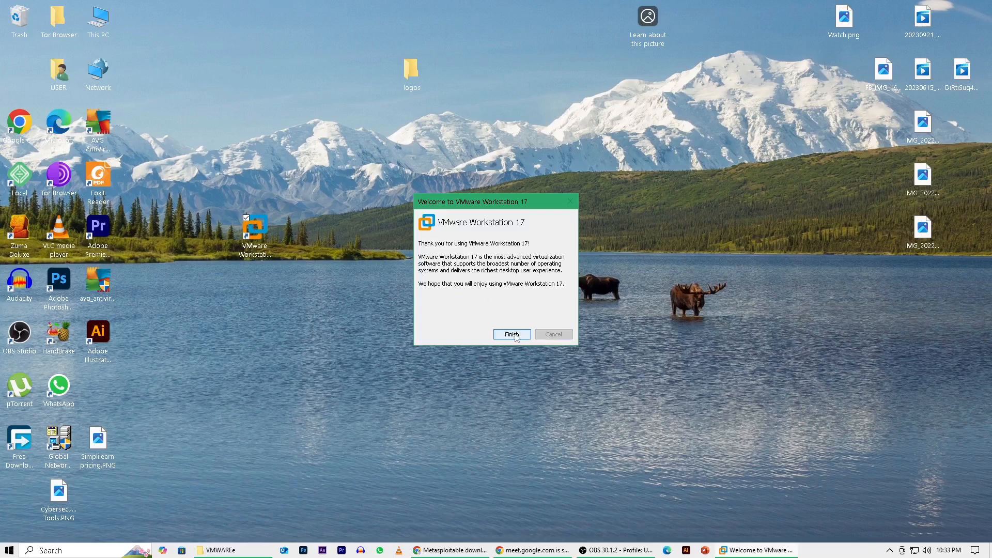
click(518, 337)
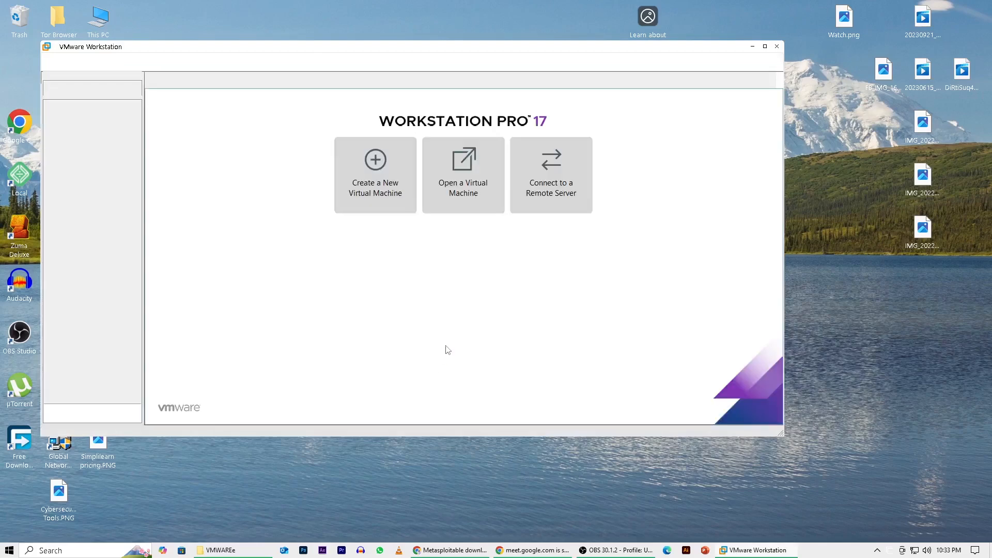
drag(520, 51, 589, 59)
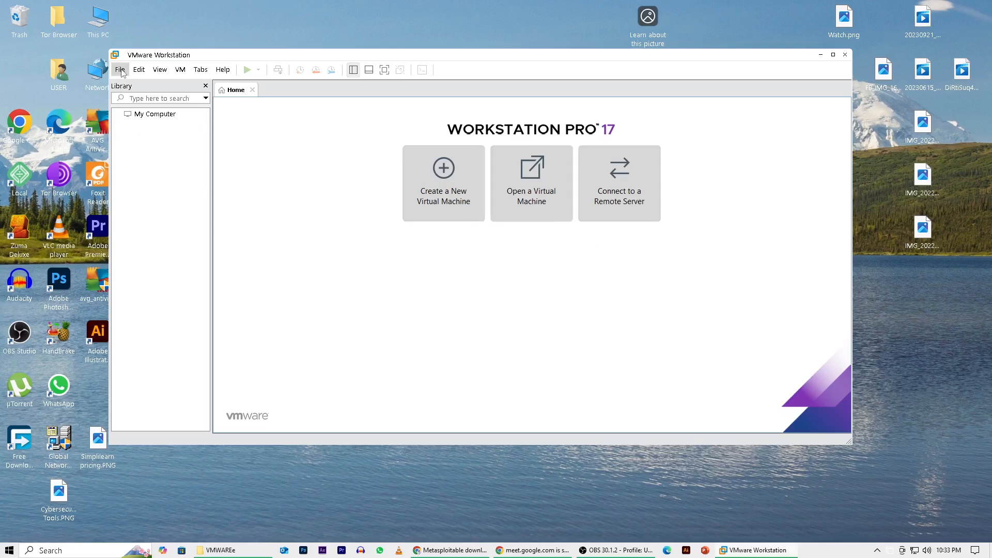
Switch to File Explorer and view the extraction options for kali-linux-2022.4-vmware-amd64.7z in the VMWAREe folder.
click(224, 551)
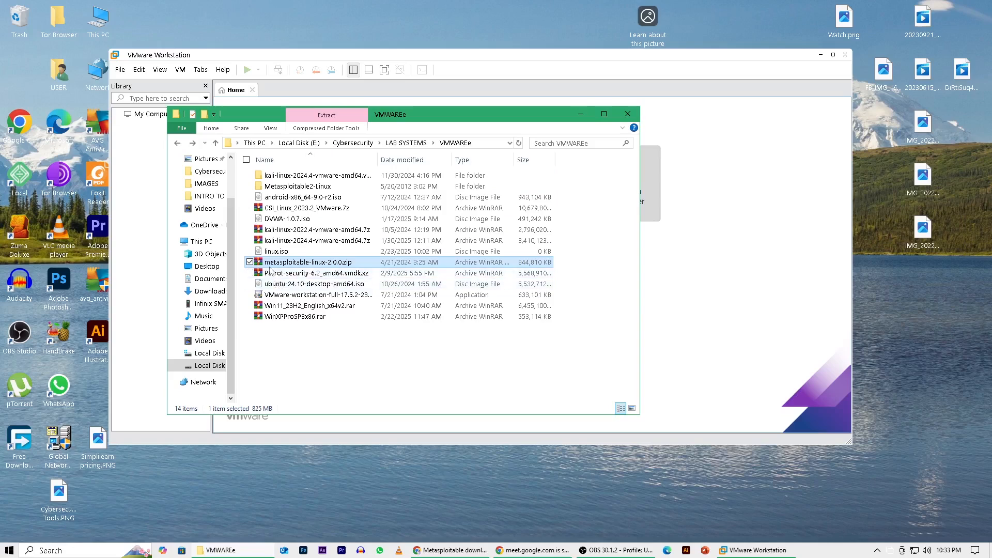
right_click(272, 233)
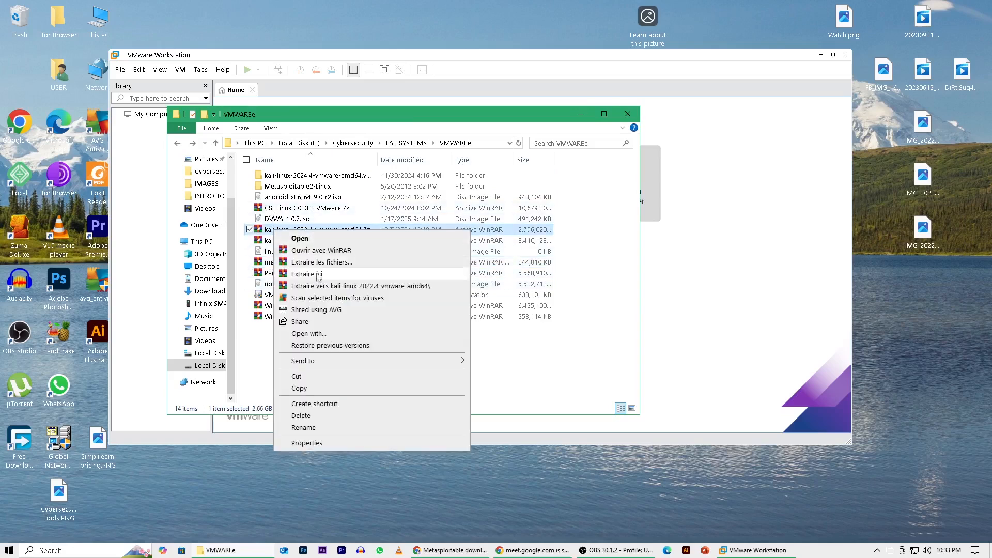
click(362, 211)
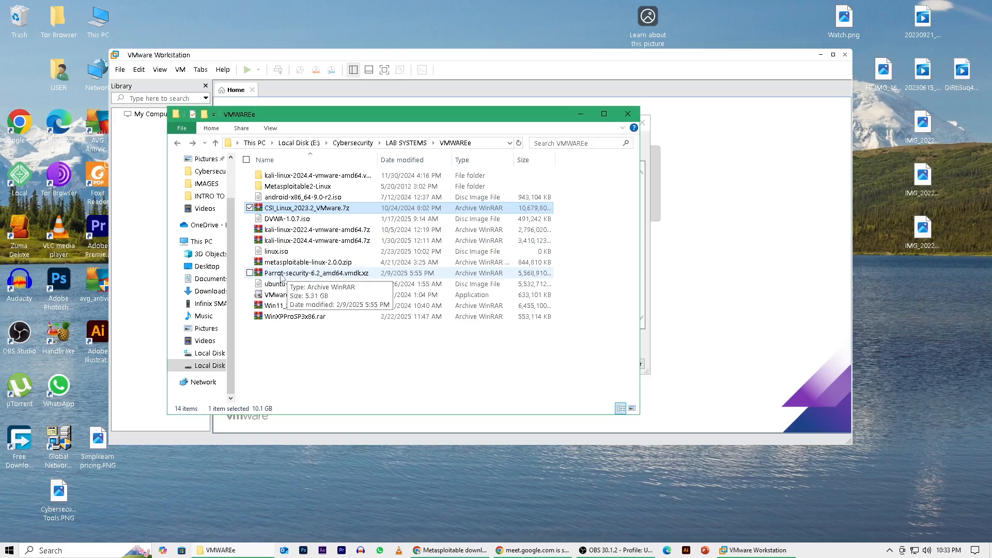
Try to extract Parrot-security-6.2_amd64.vmdk.xz into the current folder, and dismiss the WinRAR diagnostic messages.
right_click(281, 275)
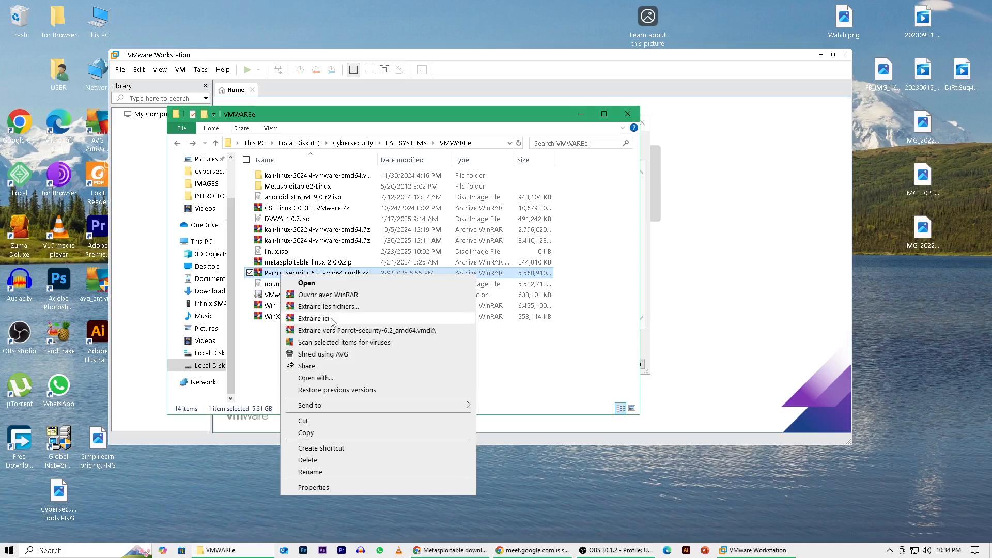
click(332, 320)
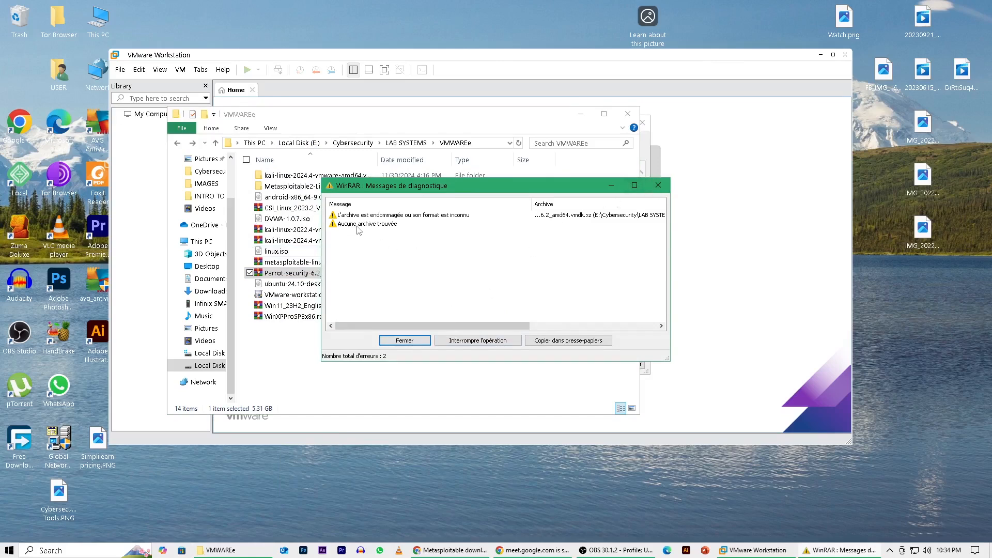
click(381, 226)
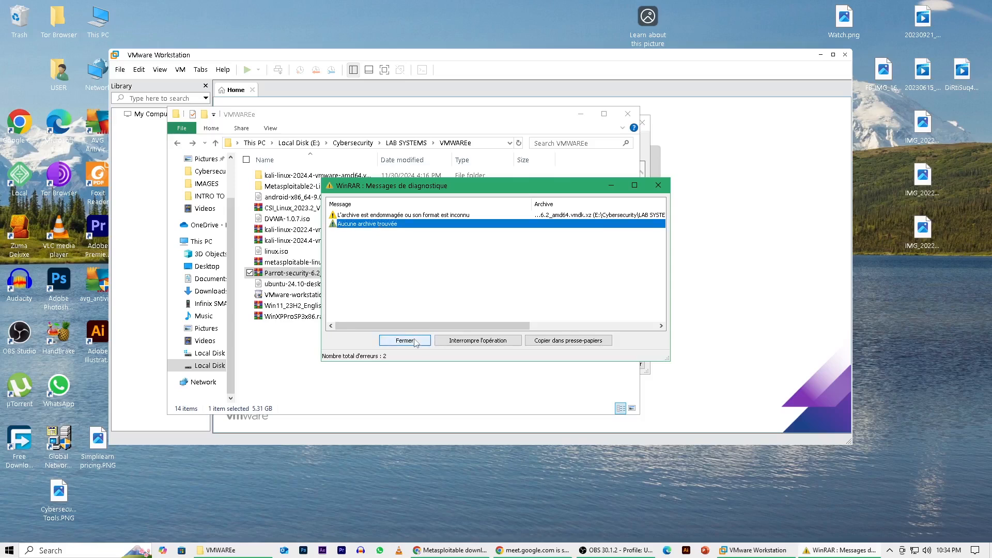
click(568, 341)
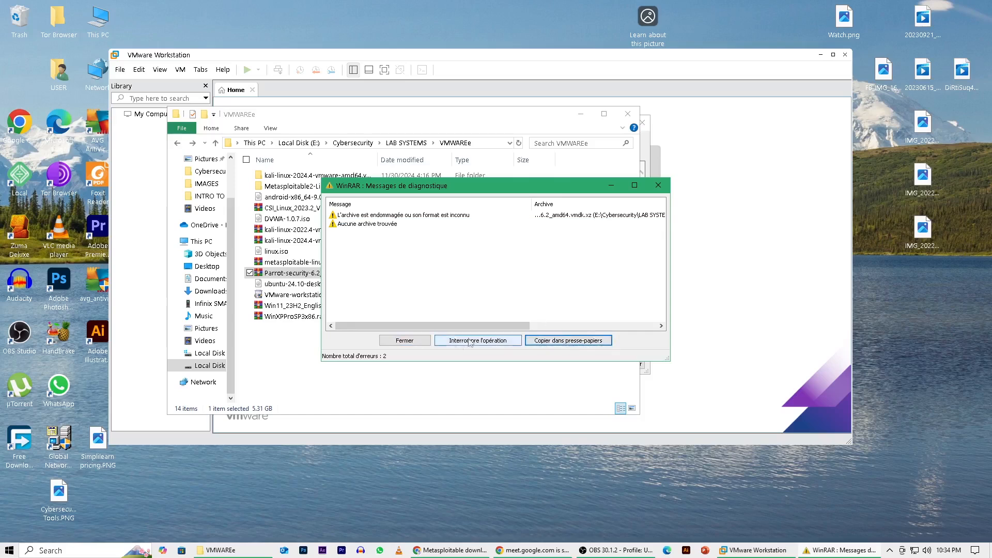
click(417, 342)
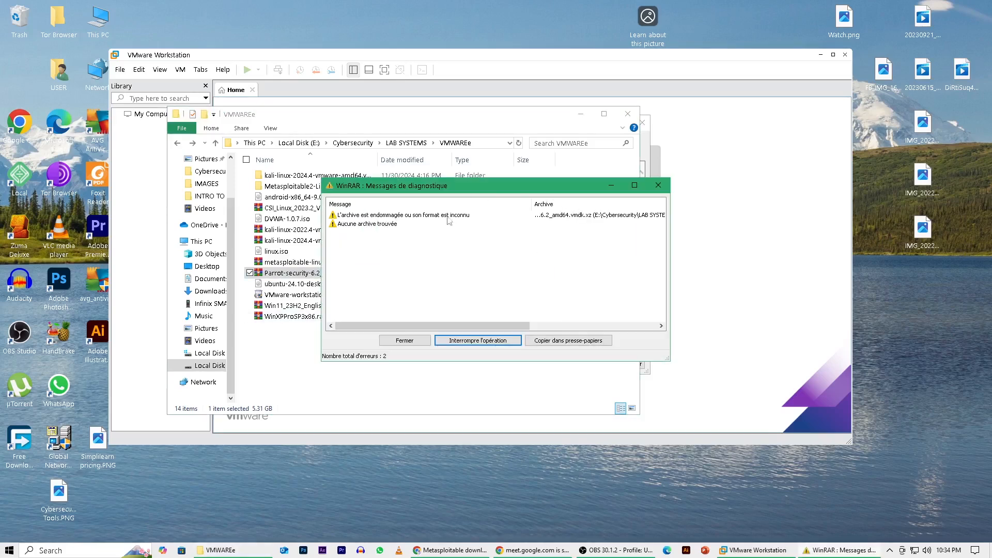
click(661, 187)
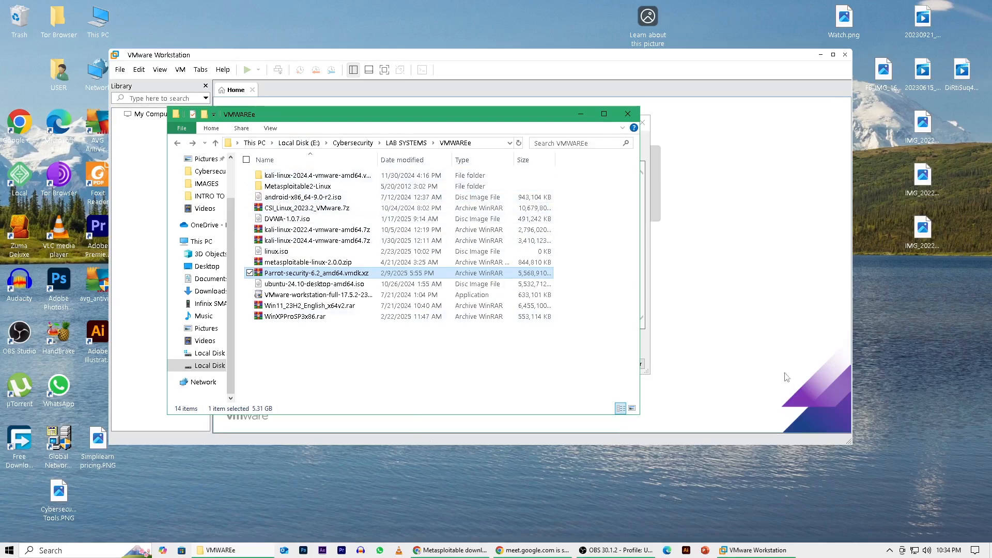
Switch to VMware Workstation and skip the offered version 17.6.2 software update.
click(759, 274)
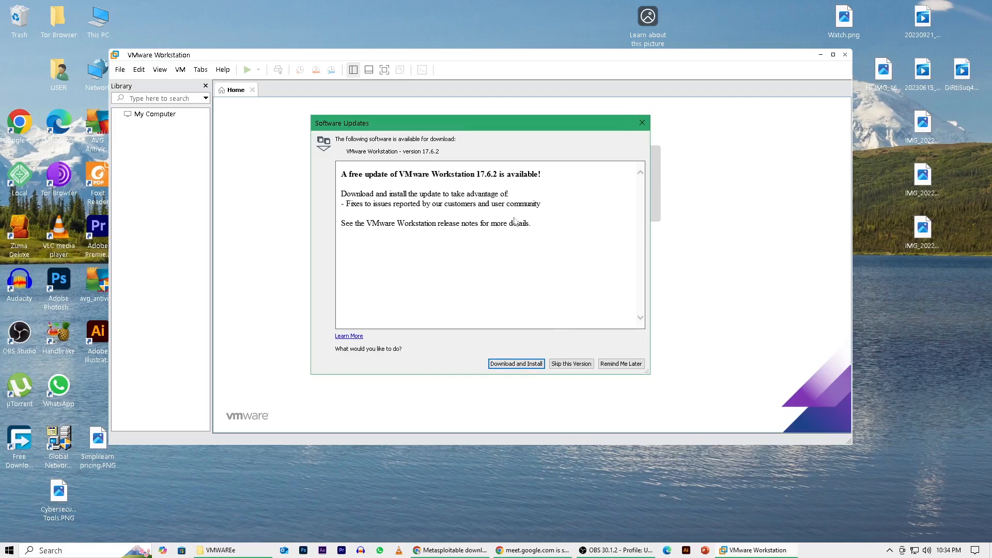
click(571, 364)
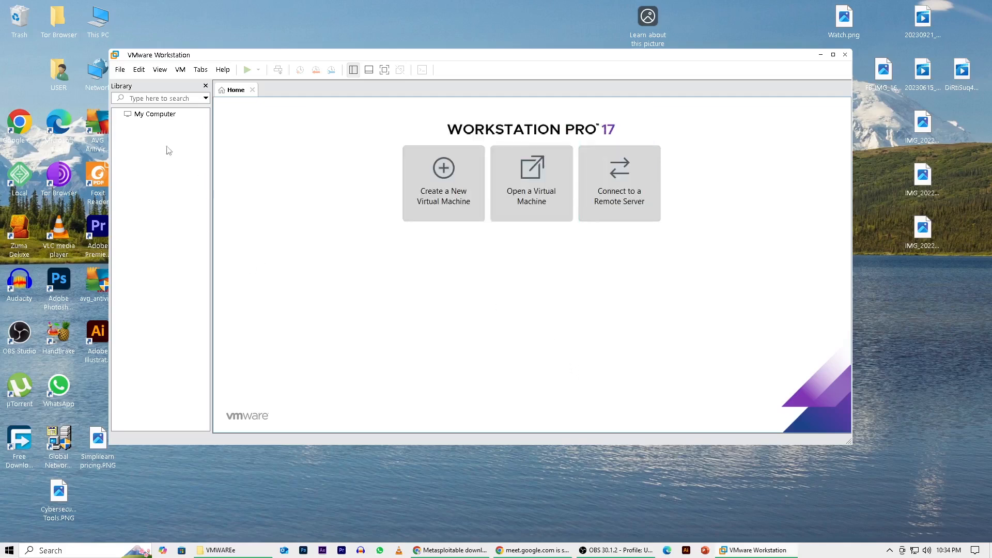
Start creating a new virtual machine with the Typical (recommended) configuration.
click(122, 73)
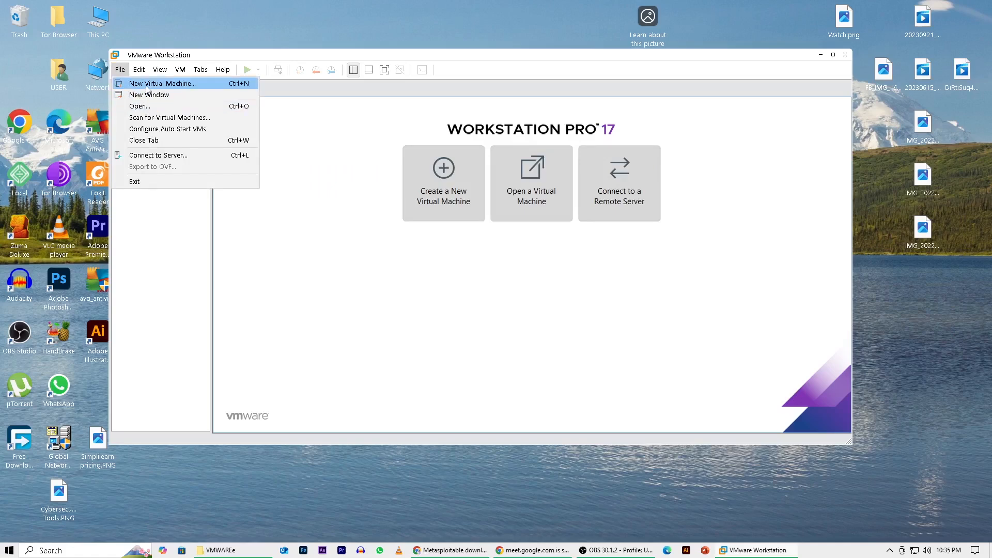
click(147, 86)
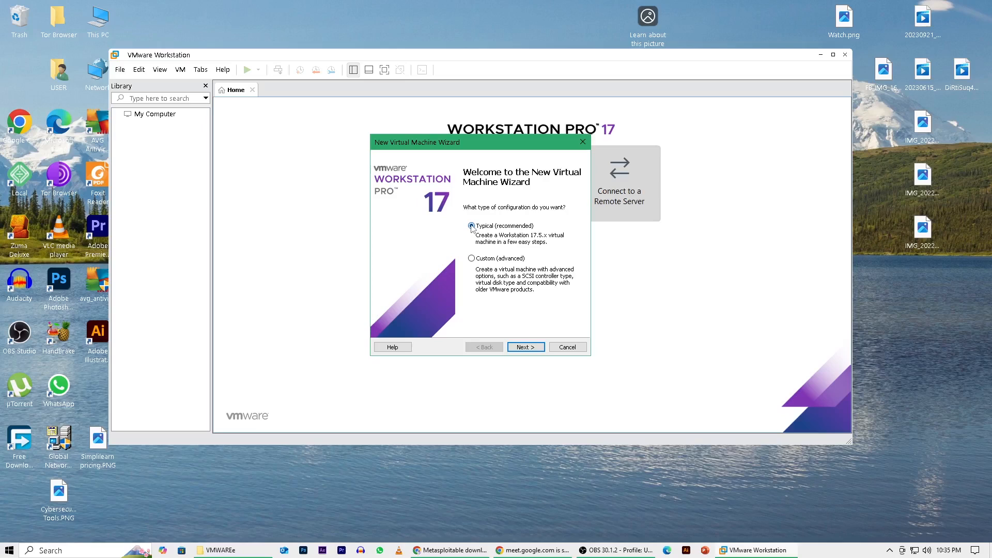
click(531, 343)
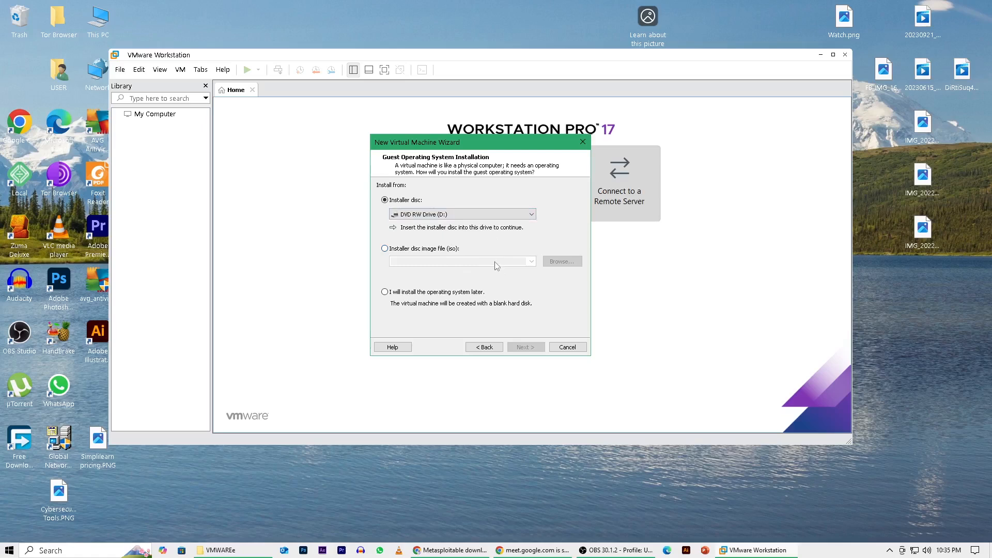
Use ubuntu-24.10-desktop-amd64.iso from the VMWAREe folder as the installer disc image, and continue to the Easy Install information.
click(385, 248)
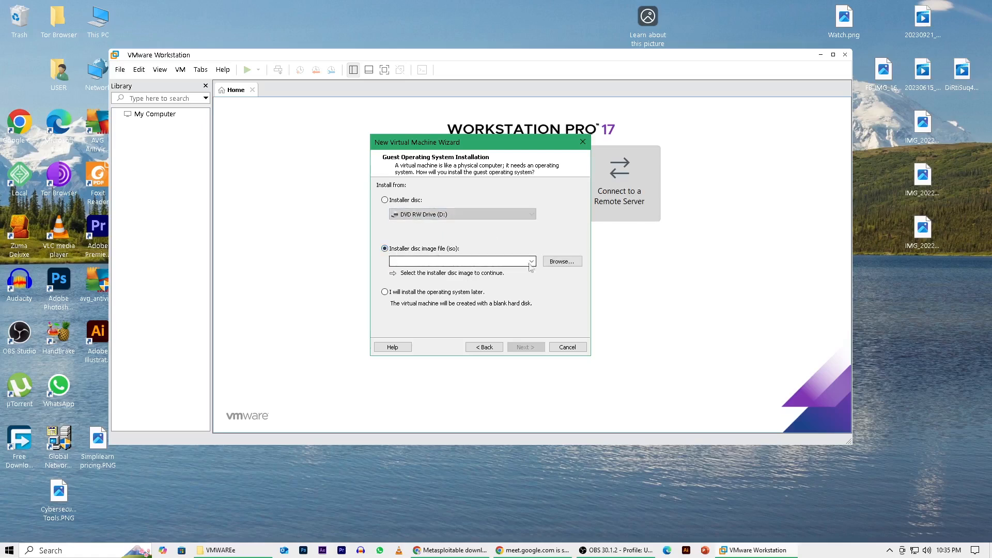
click(570, 263)
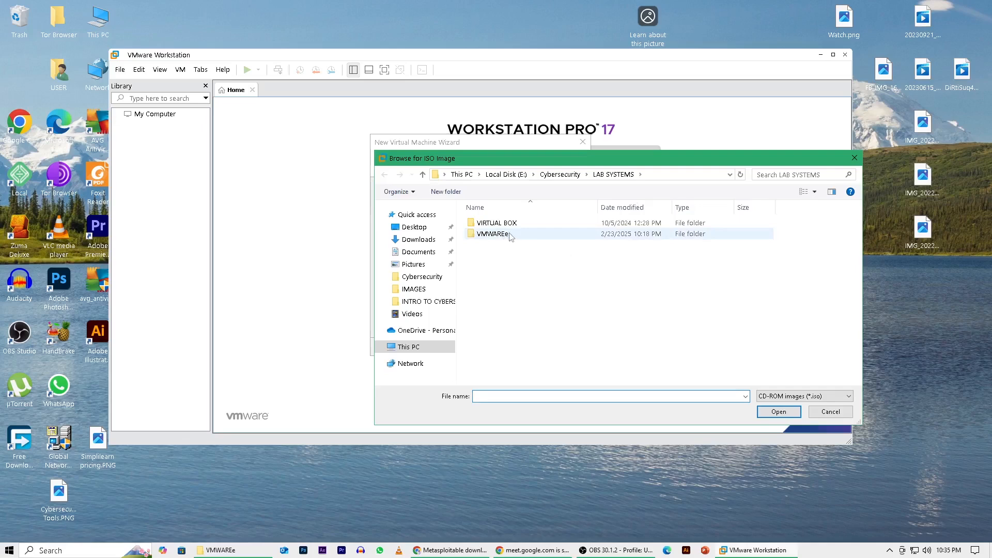
double_click(494, 233)
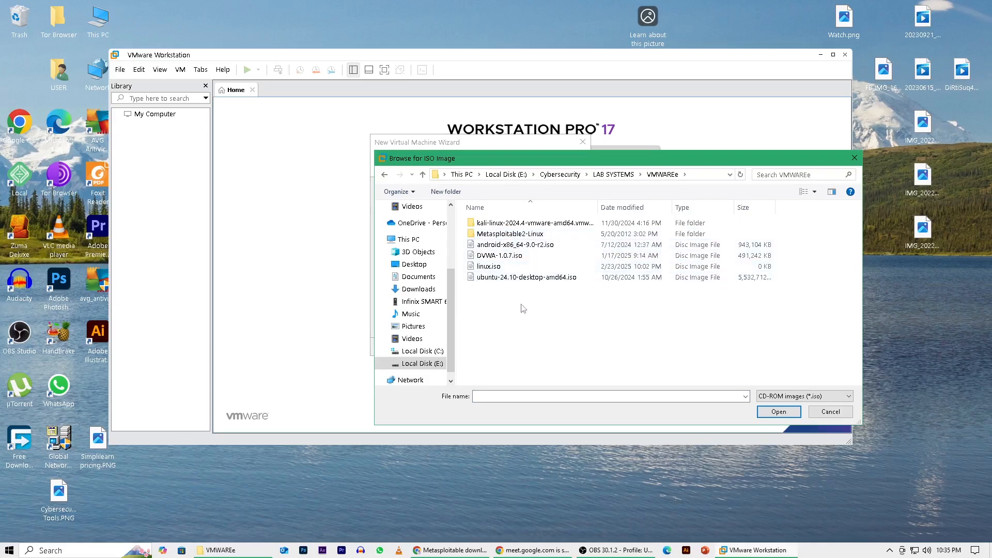
click(479, 269)
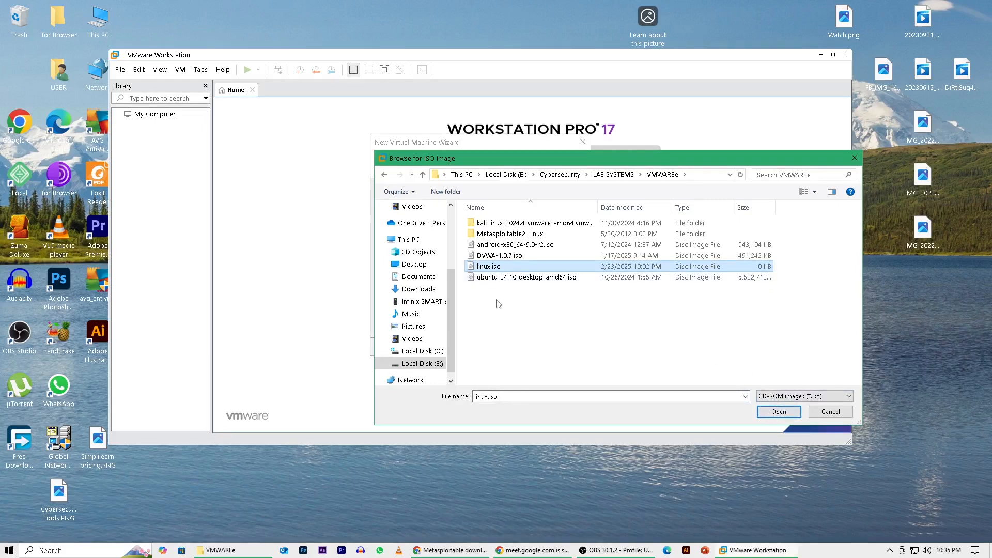
click(471, 280)
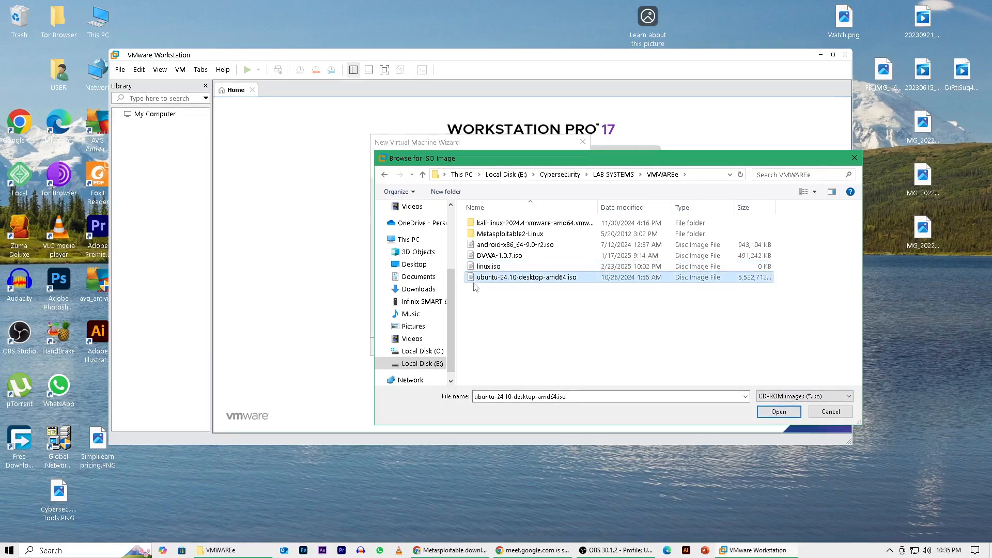
click(497, 281)
click(657, 321)
click(624, 284)
click(783, 413)
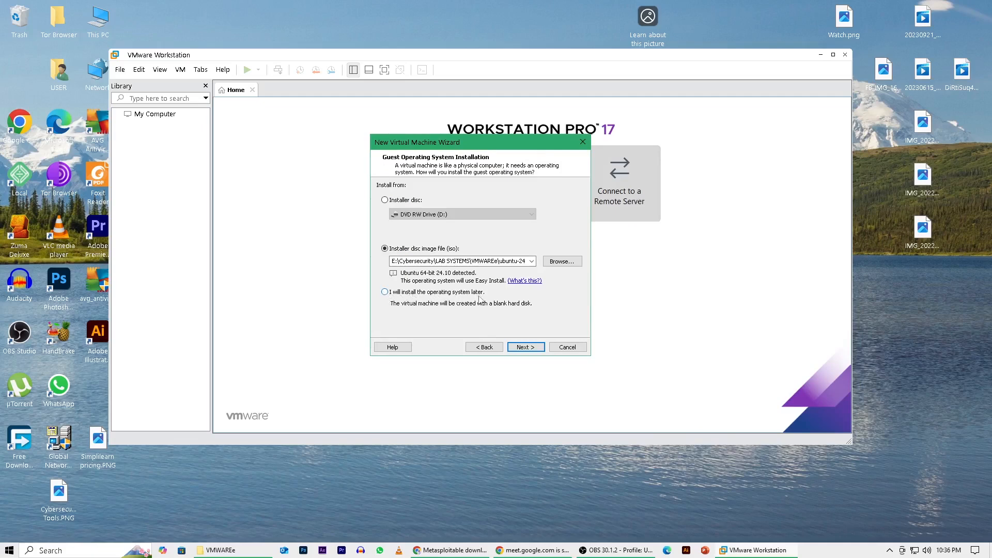
click(525, 348)
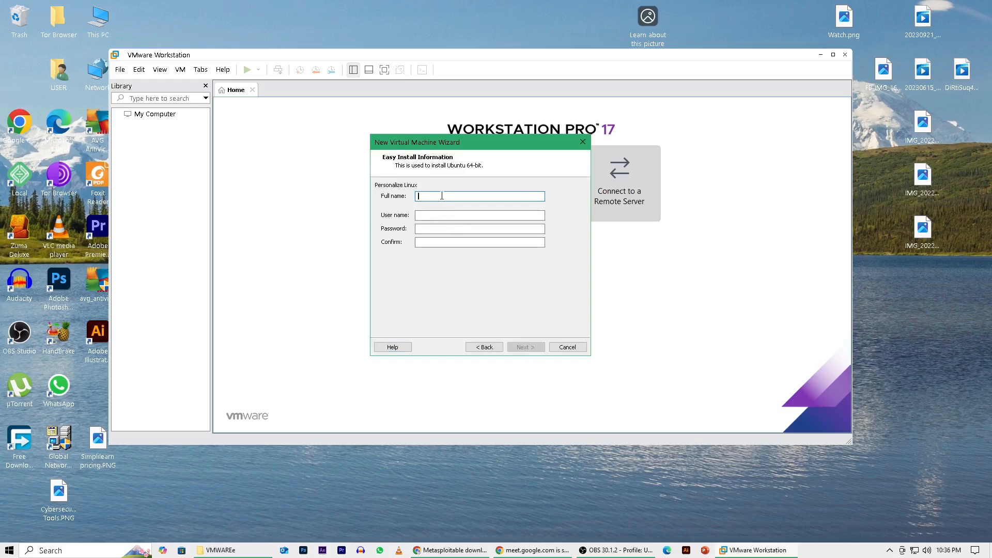
Enter the full name, user name, password and password confirmation for the Ubuntu Easy Install account, and submit them.
text(Tebob Philemon)
click(418, 216)
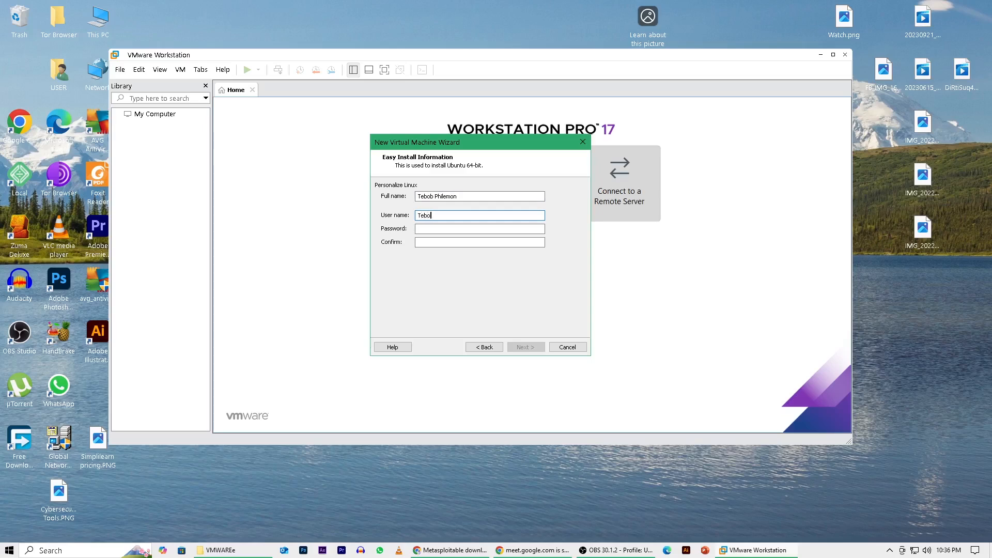
click(425, 228)
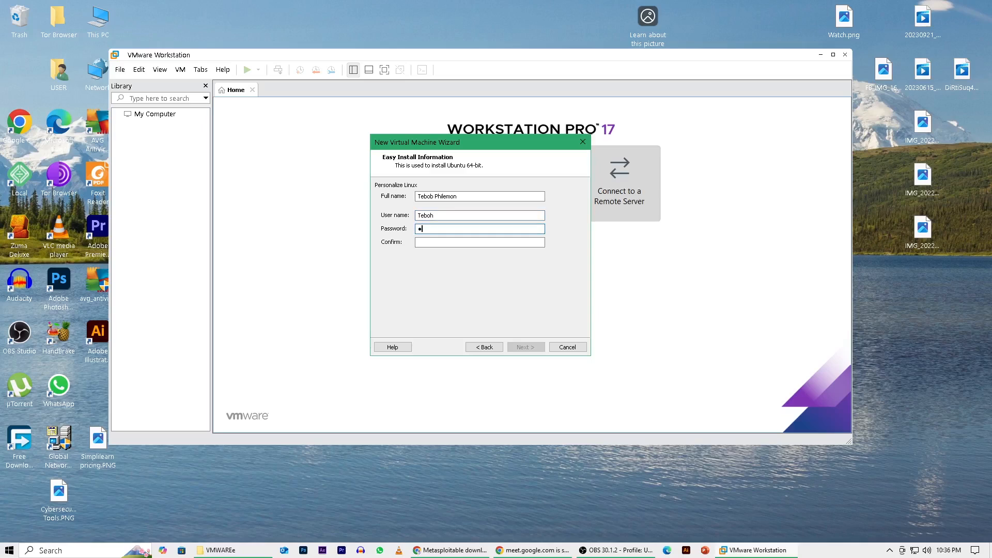
key(BackSpace)
key(BackSpace)
click(429, 241)
text(••••••)
click(532, 347)
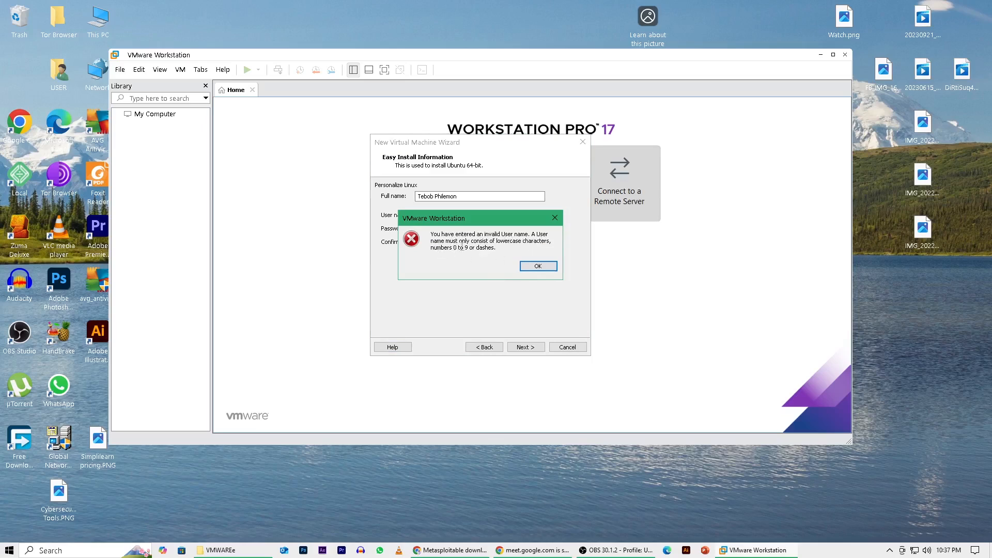
Dismiss the invalid user name error, make the Easy Install user name all lowercase, and continue to naming the virtual machine.
click(538, 266)
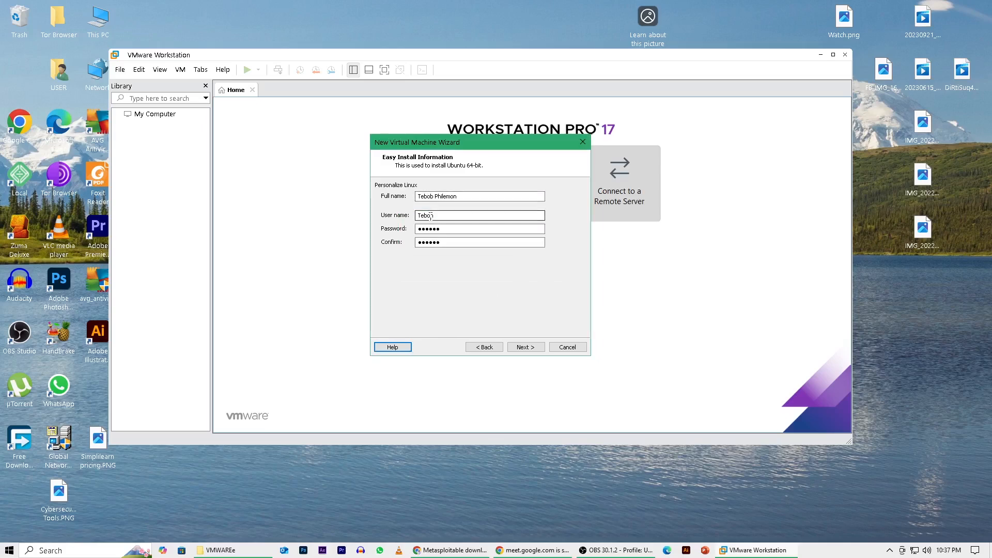
drag(422, 216, 415, 218)
text(t)
click(522, 346)
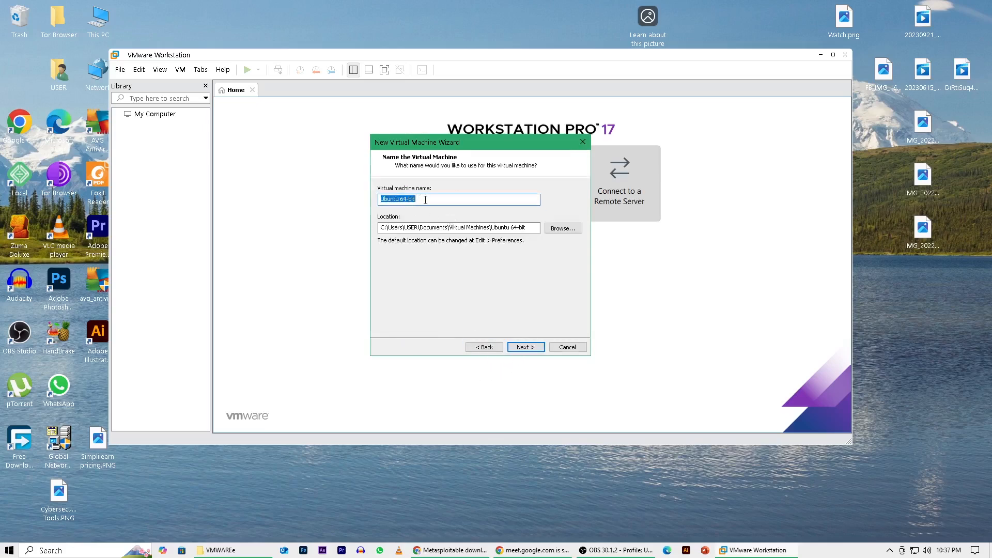
Keep the machine name Ubuntu 64-bit and its default location, and store a 20 GB virtual disk as a single file.
click(445, 200)
click(524, 347)
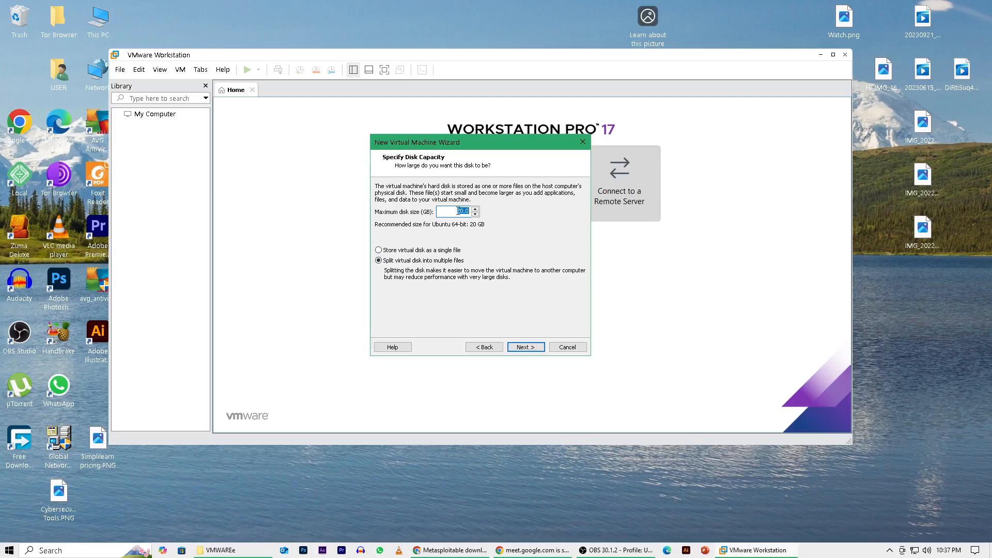
click(476, 209)
click(476, 209)
click(476, 208)
click(475, 214)
click(476, 214)
click(475, 214)
click(378, 251)
click(516, 347)
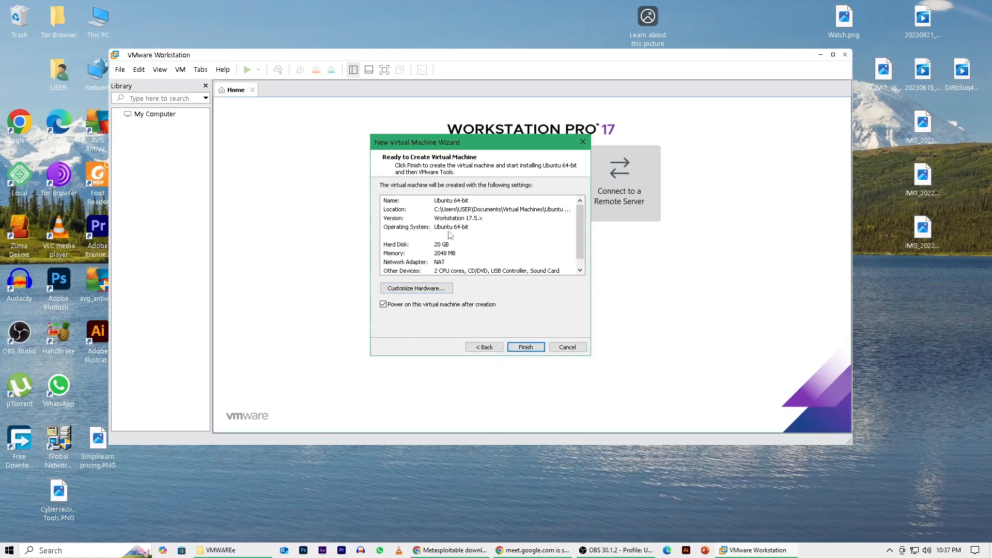
Finish creating the Ubuntu 64-bit virtual machine and power it on in a maximized window.
drag(580, 220, 578, 209)
click(529, 347)
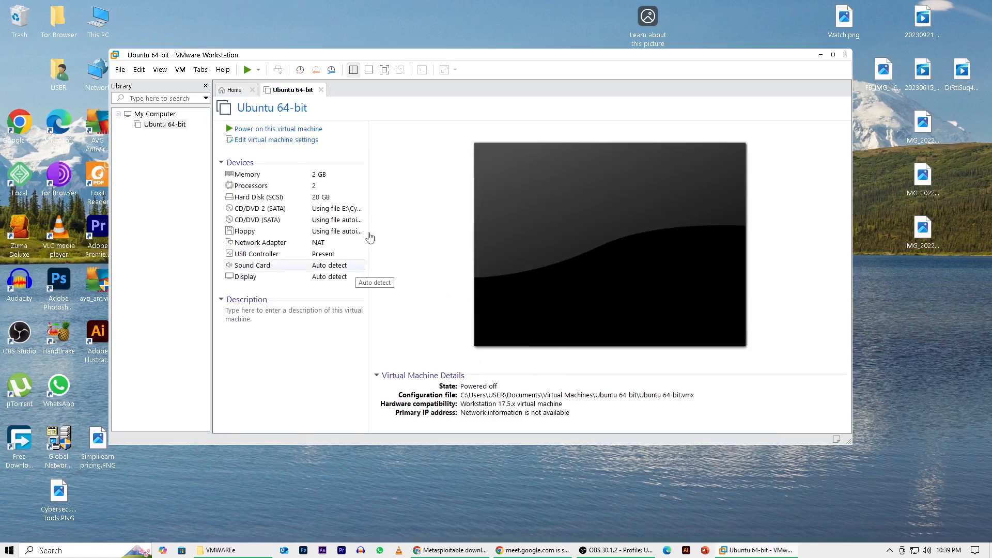
click(278, 129)
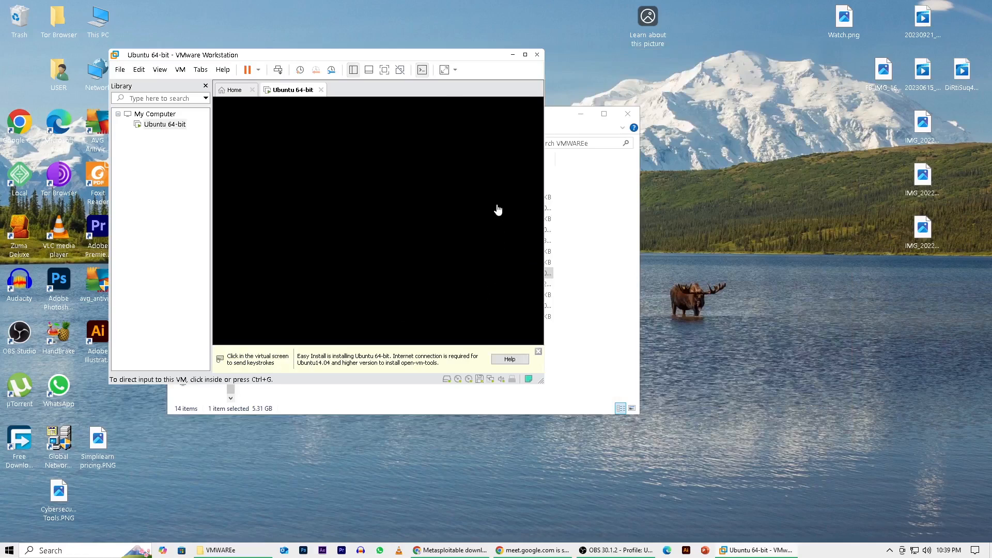
click(537, 352)
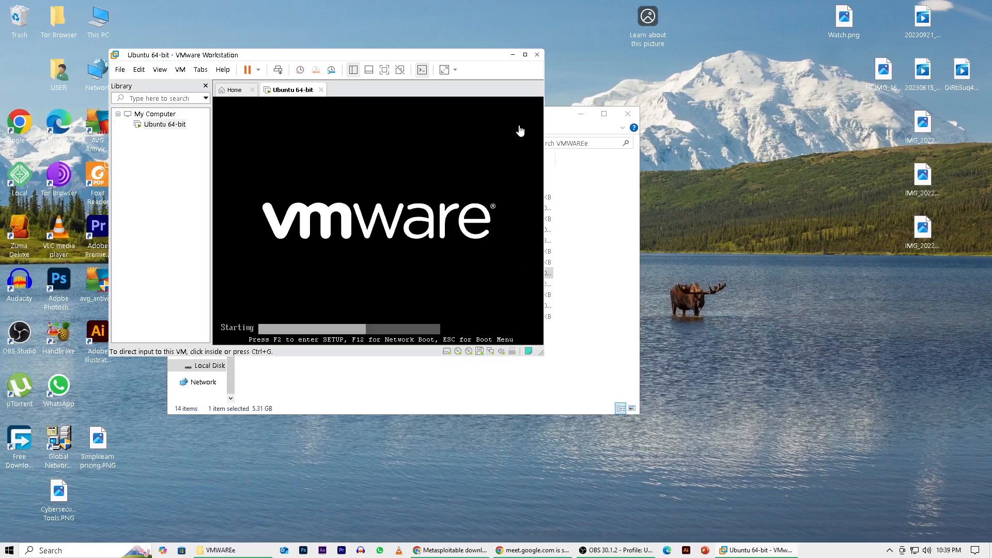
click(525, 55)
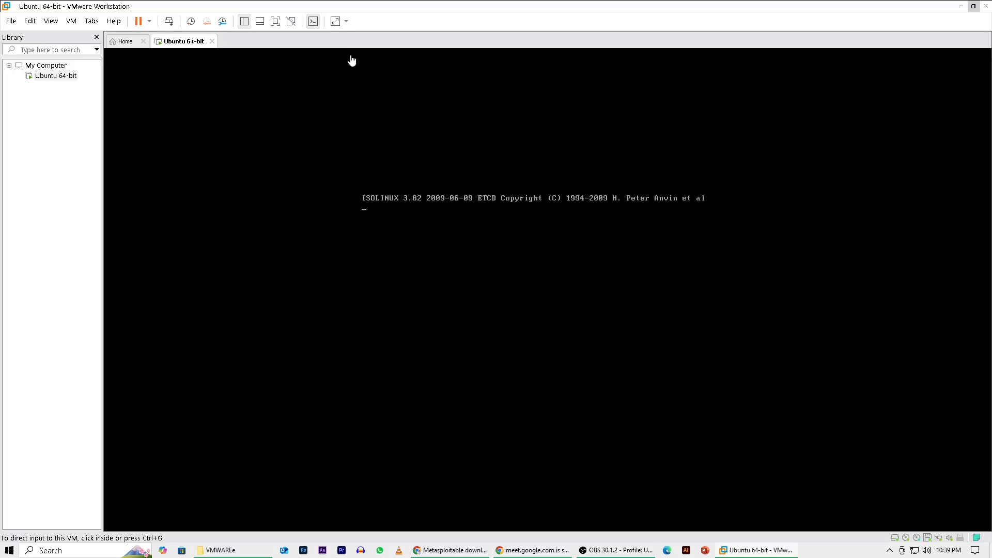
Power off the running Ubuntu 64-bit virtual machine and confirm the shutdown.
click(150, 21)
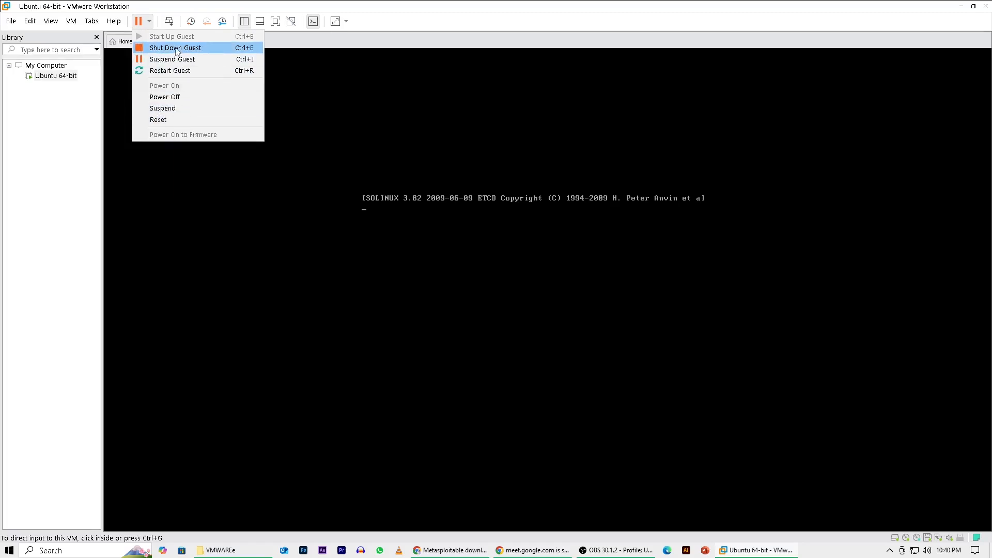
click(172, 96)
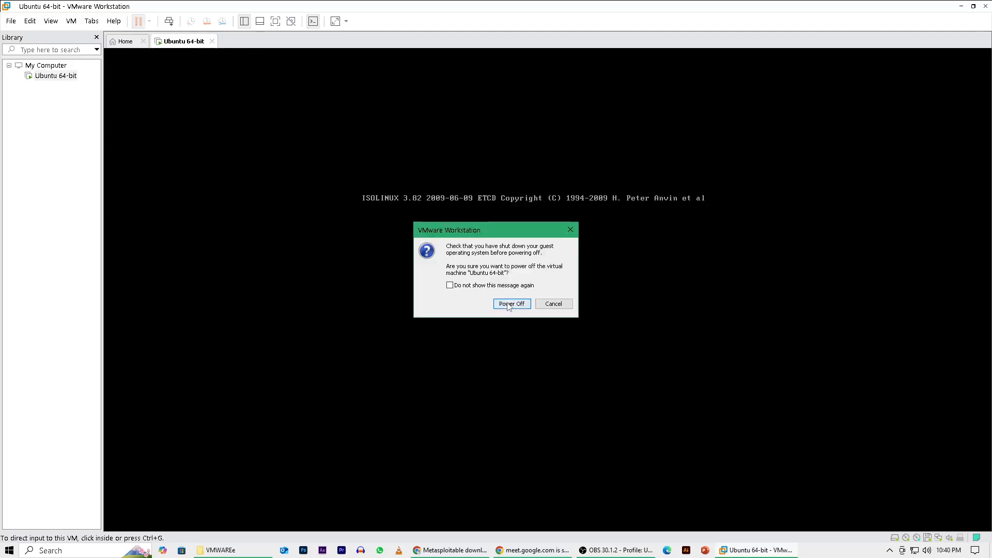
click(509, 304)
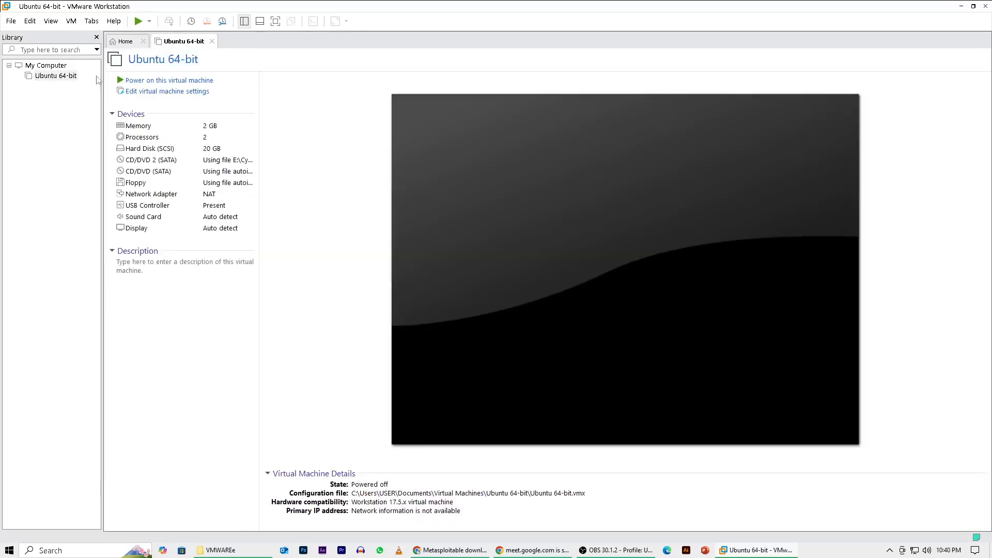
Open the existing virtual machine kali-linux-2024.4-vmware-amd64.vmx from its folder inside VMWAREe.
click(126, 44)
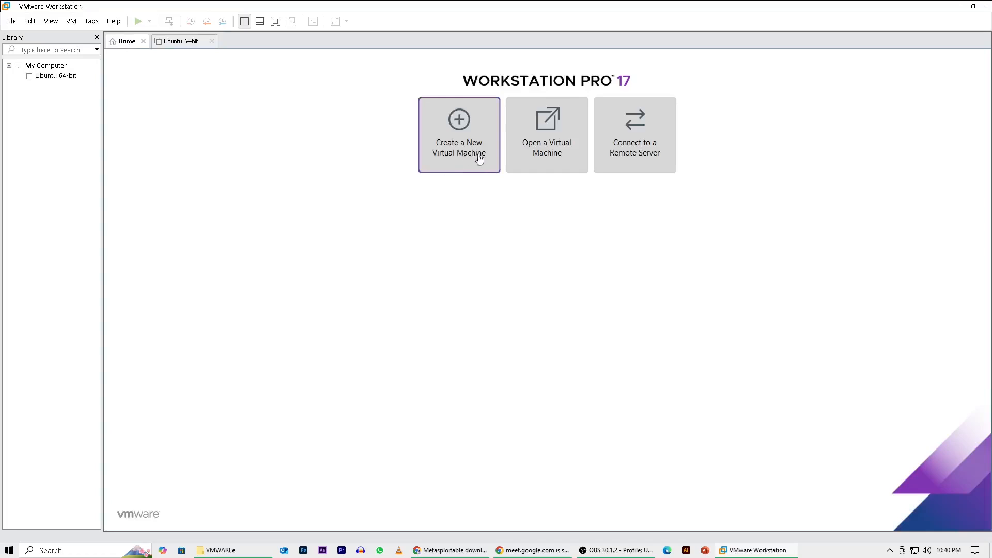
click(557, 125)
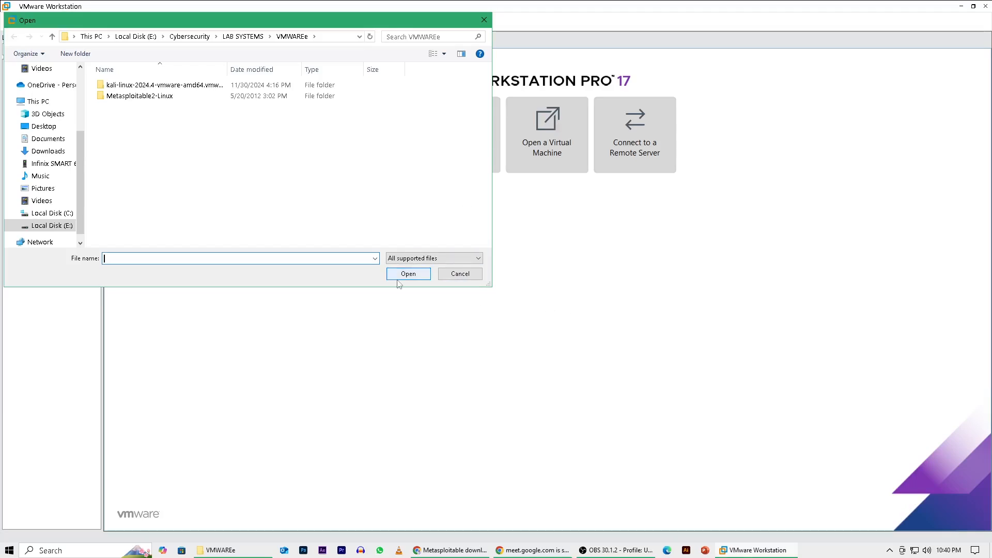
double_click(146, 87)
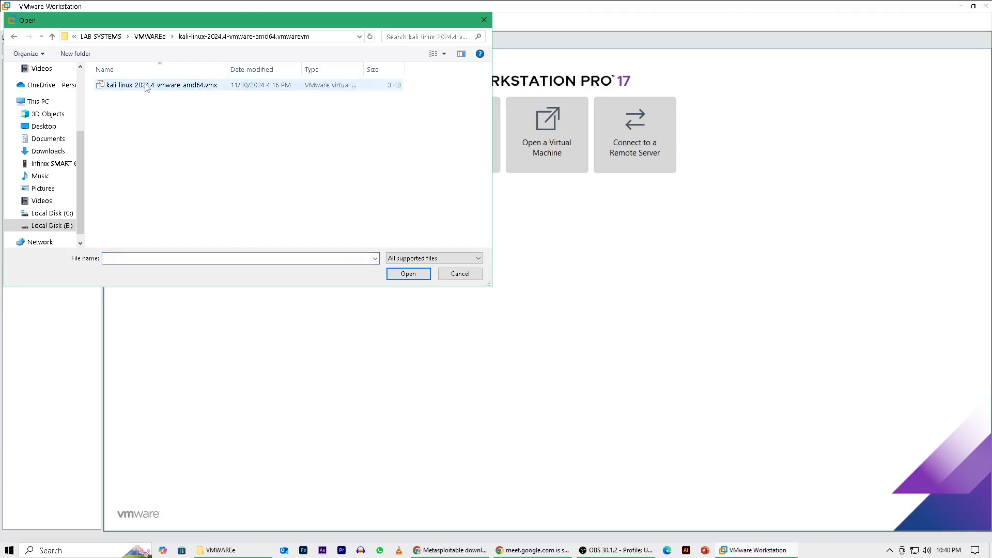
click(101, 86)
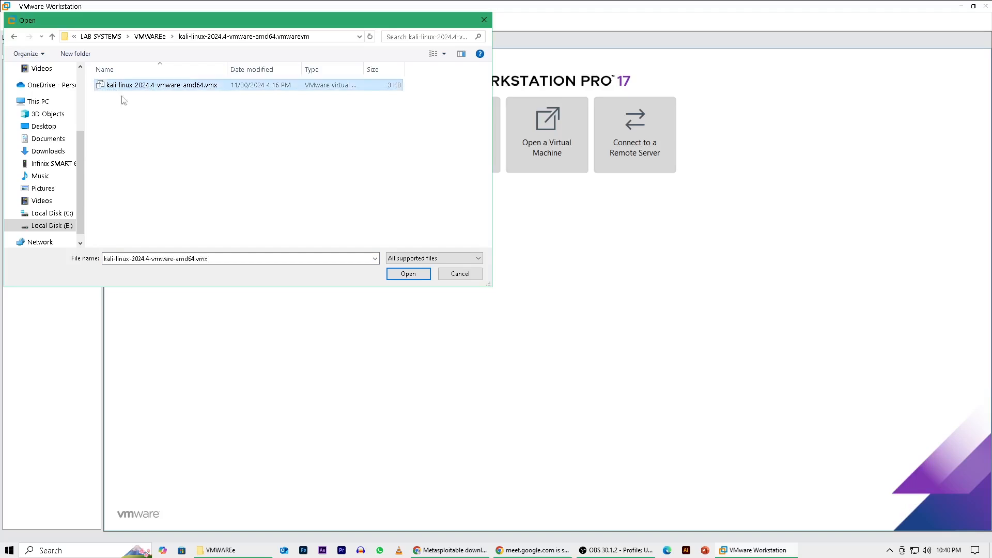
click(408, 274)
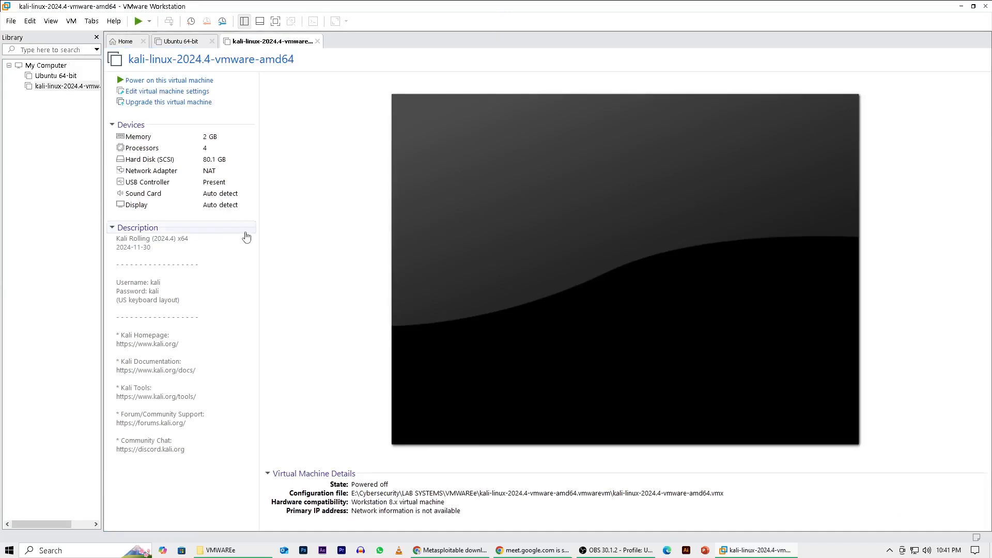
Open the existing virtual machine Metasploitable.vmx from the Metasploitable2-Linux folder inside VMWAREe.
click(126, 45)
click(547, 154)
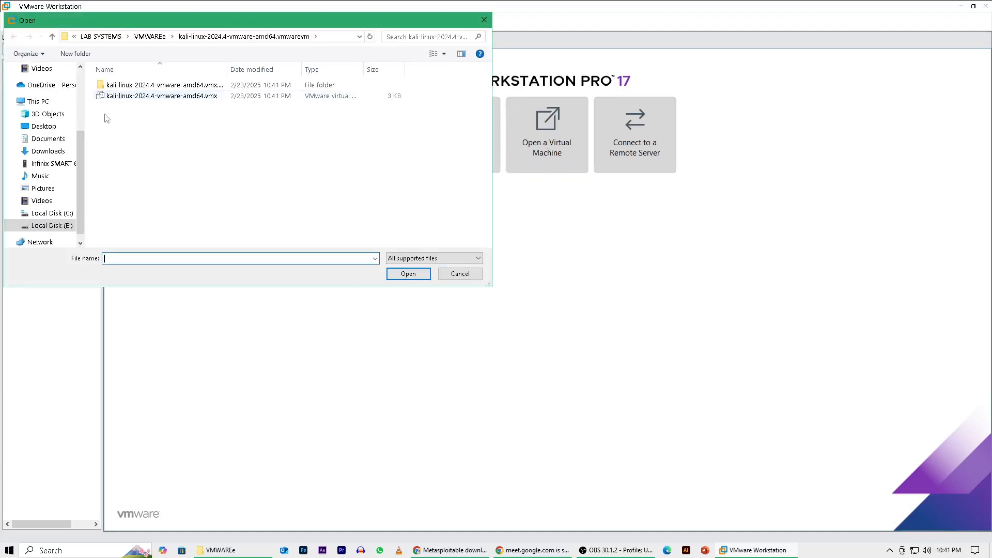
click(155, 37)
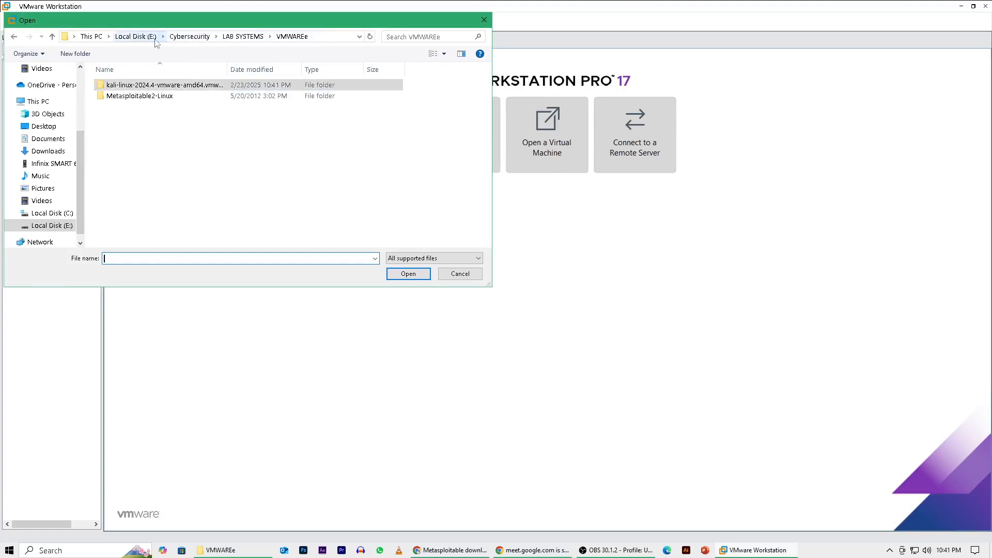
double_click(139, 96)
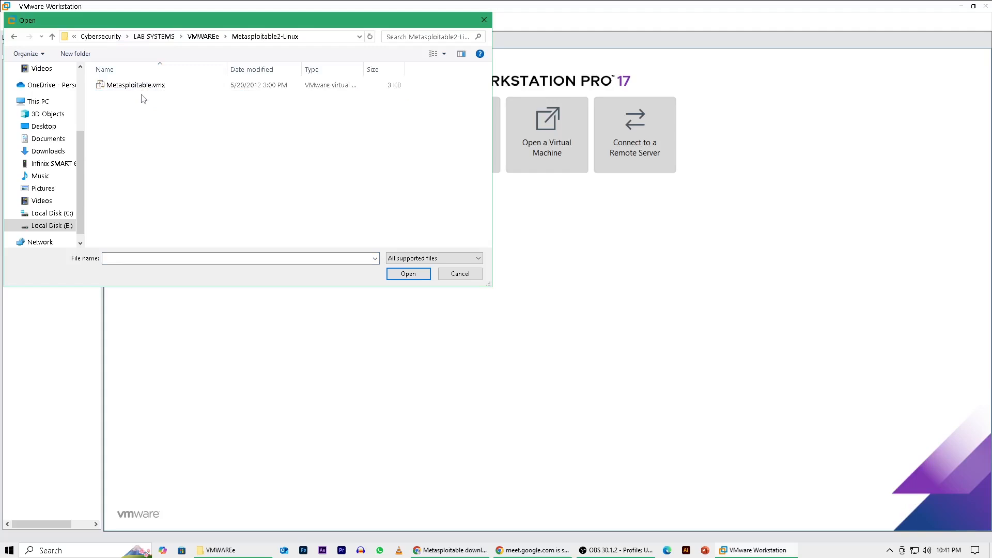
click(144, 85)
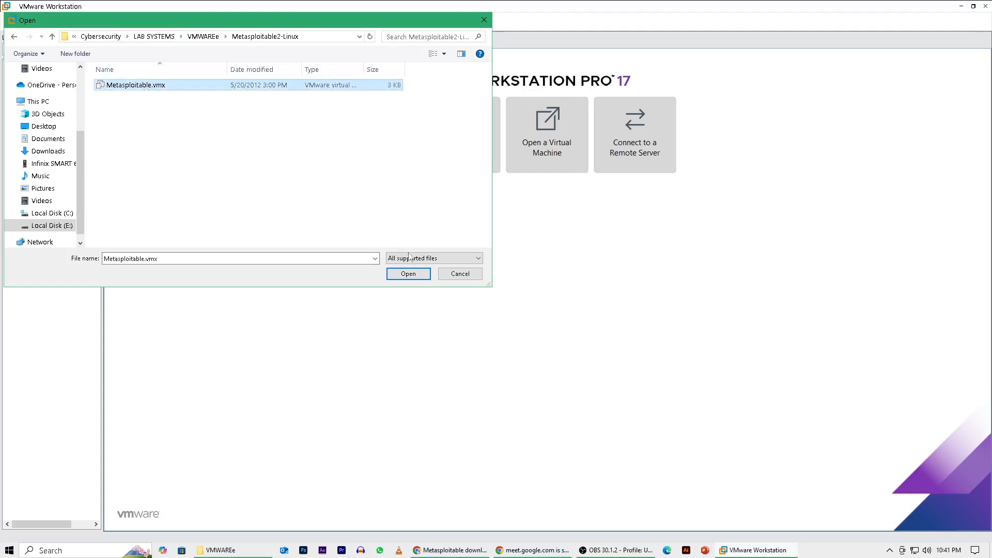
click(413, 277)
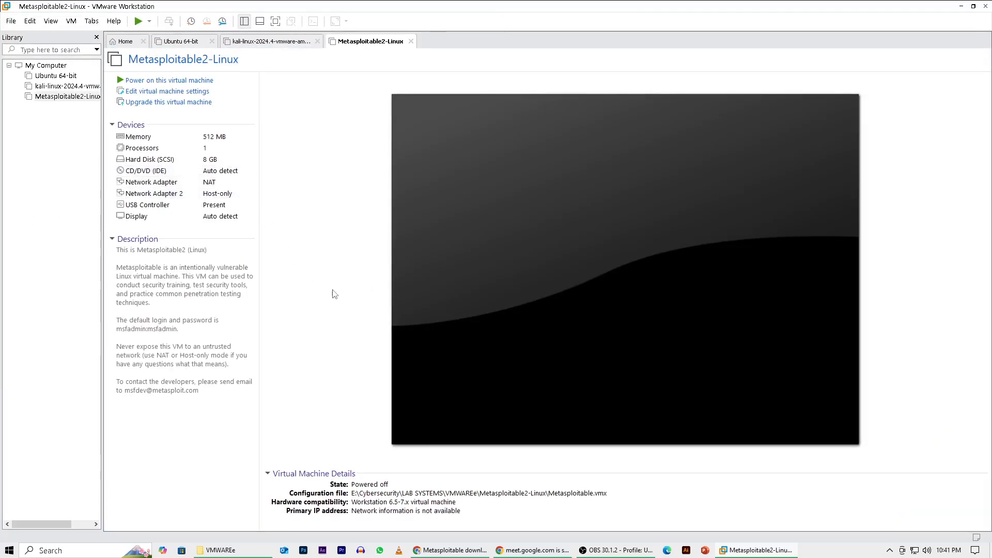
Rename the Ubuntu 64-bit virtual machine in the library as Ubuntu.
right_click(57, 75)
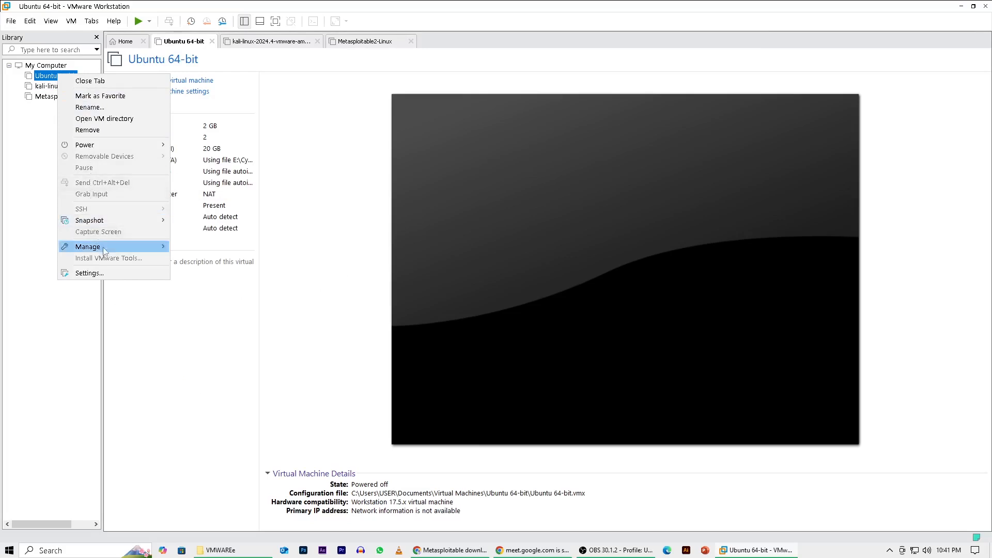
click(95, 109)
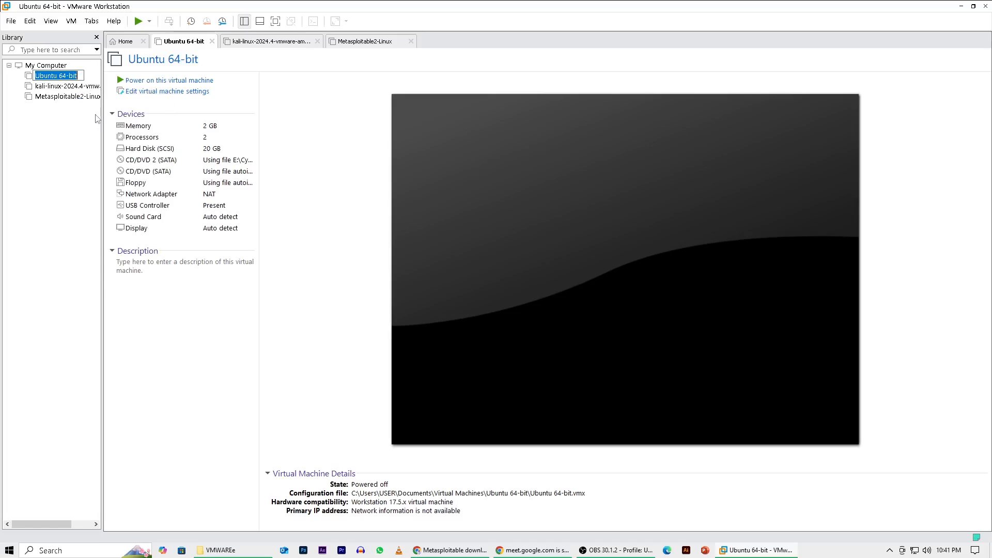
text(Ubuntu)
key(Return)
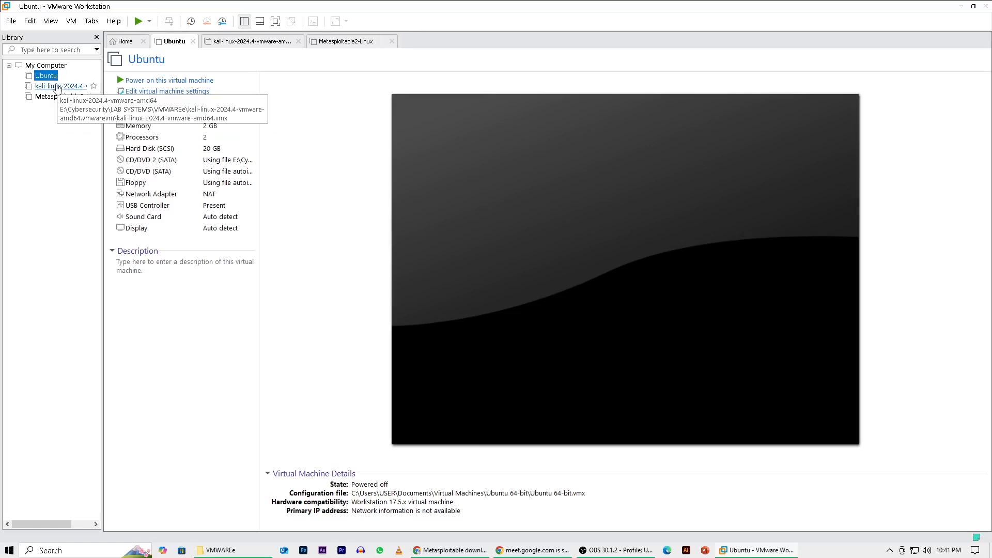
Rename the kali-linux-2024.4-vmware-amd64 virtual machine in the library as Kali Linux 2024.
right_click(57, 87)
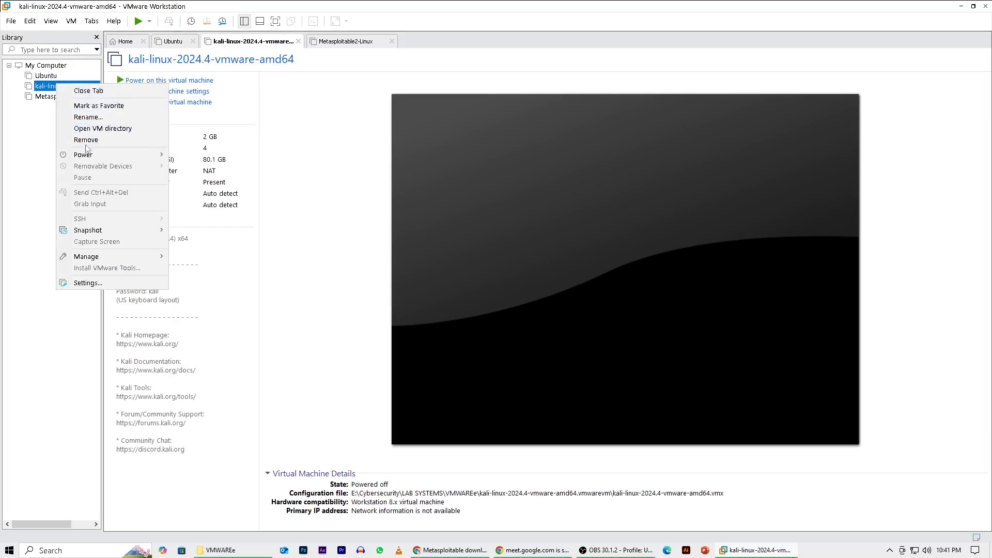
click(88, 117)
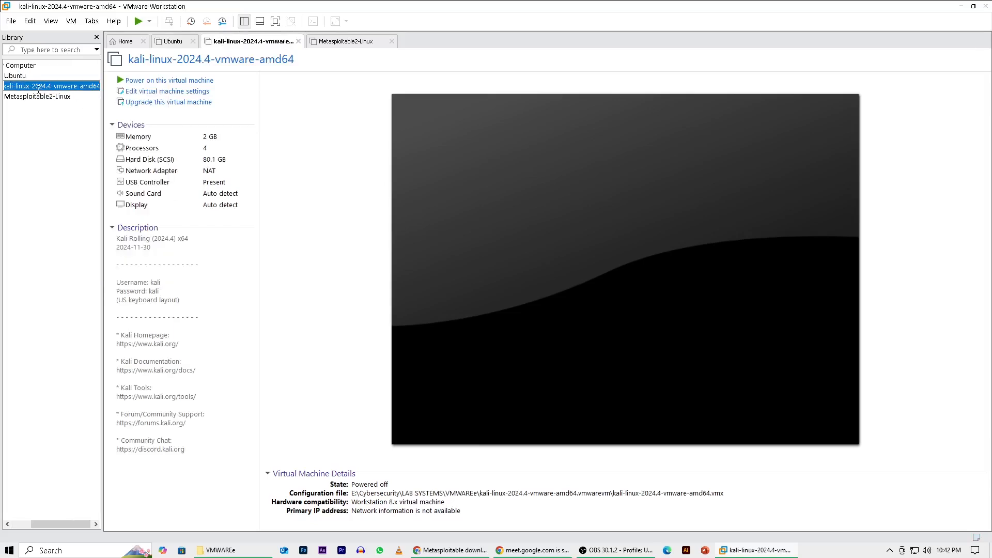
text(Kali)
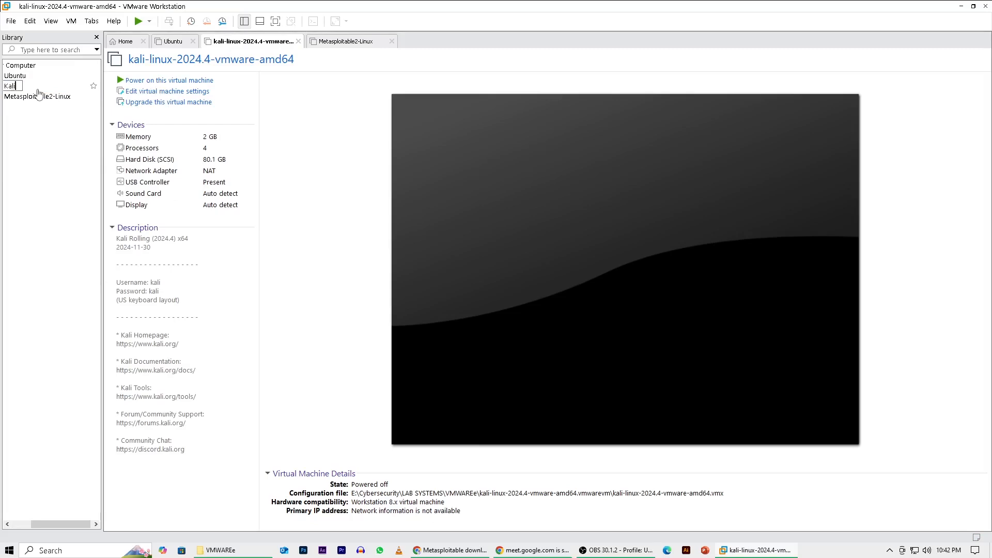
text( Linux)
text( 02)
key(BackSpace)
key(BackSpace)
text(2024)
key(Return)
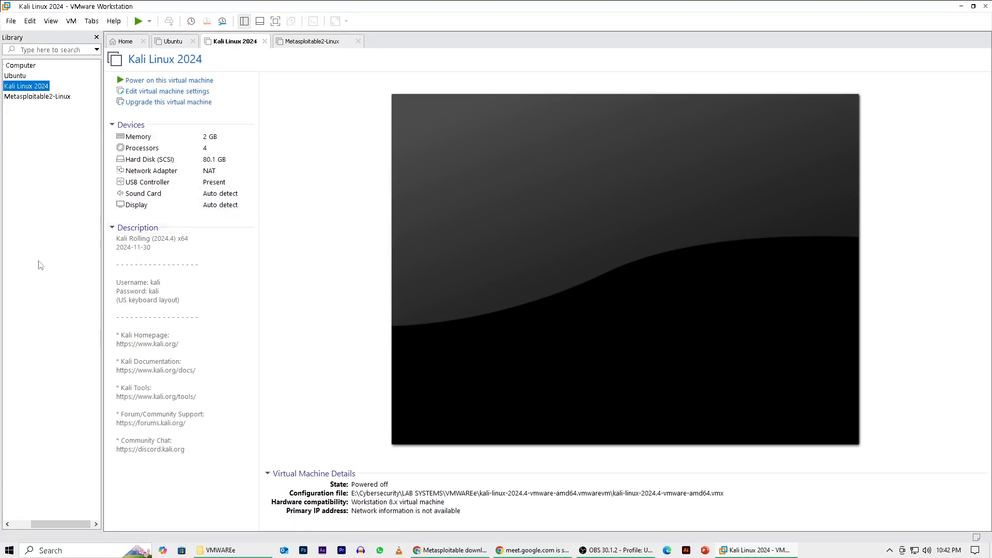
Review the memory, processor and network adapter settings of the Kali Linux 2024 virtual machine.
mouse_move(429, 554)
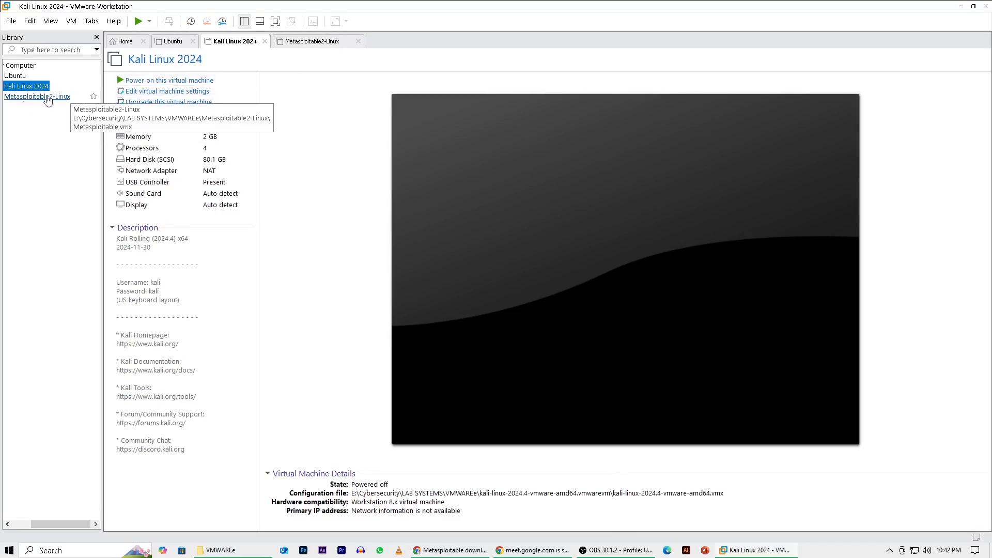
click(184, 93)
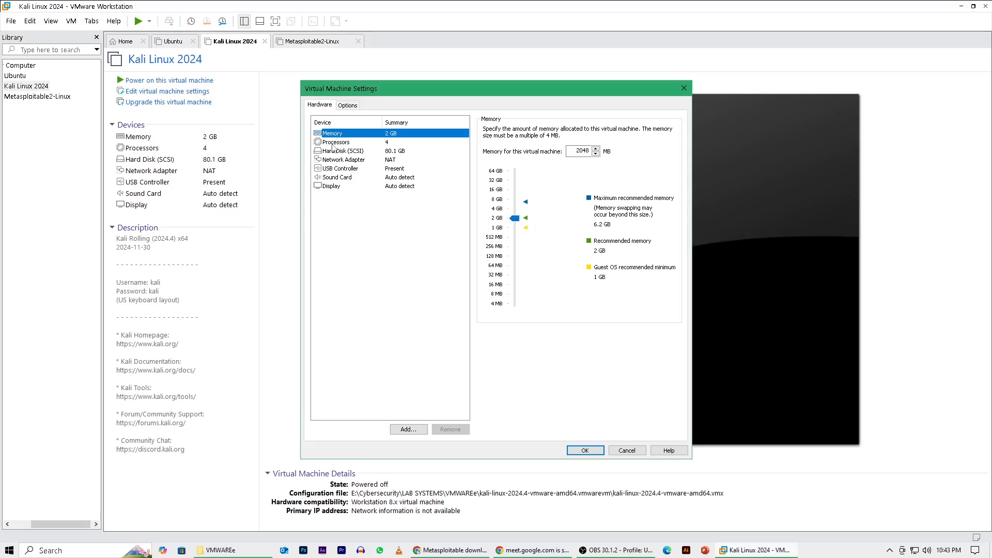
click(332, 143)
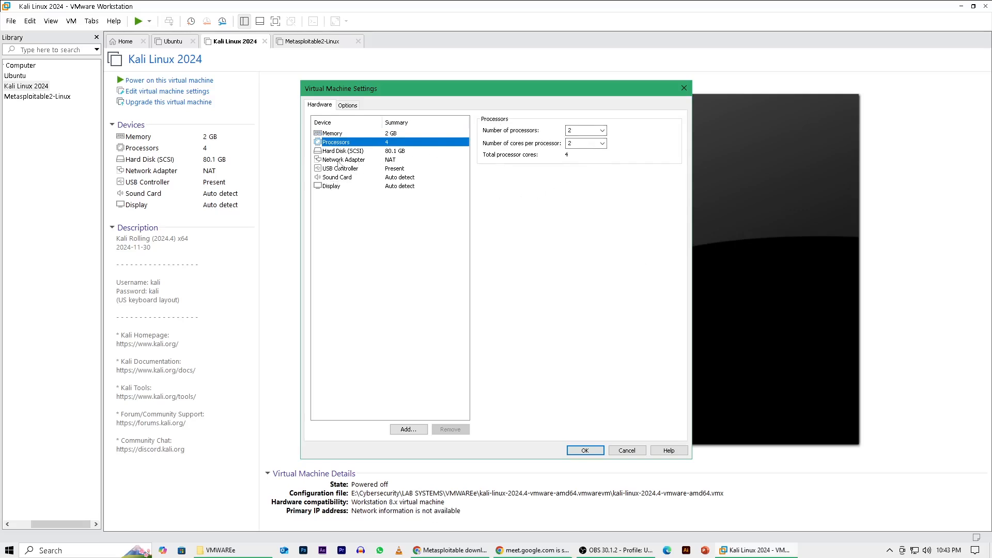
click(338, 160)
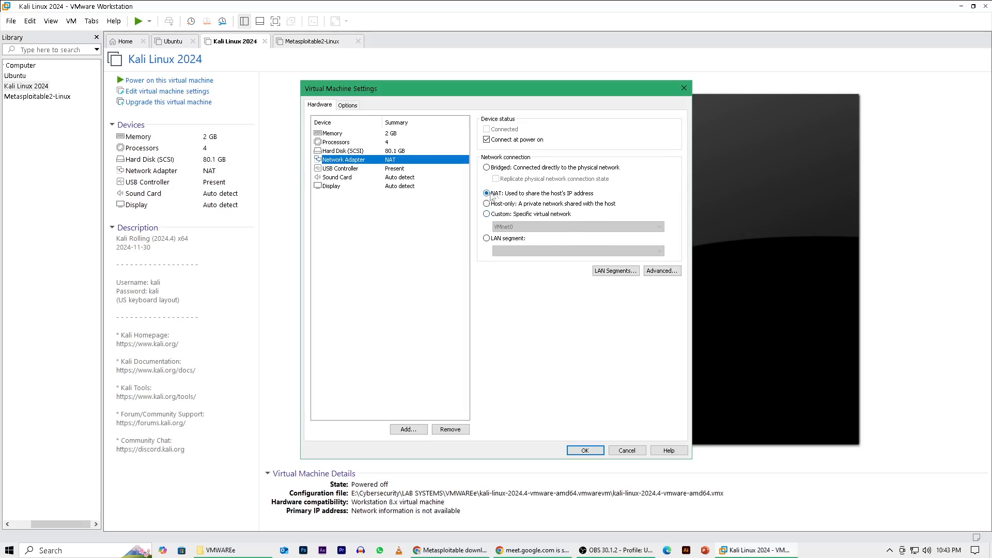
click(584, 450)
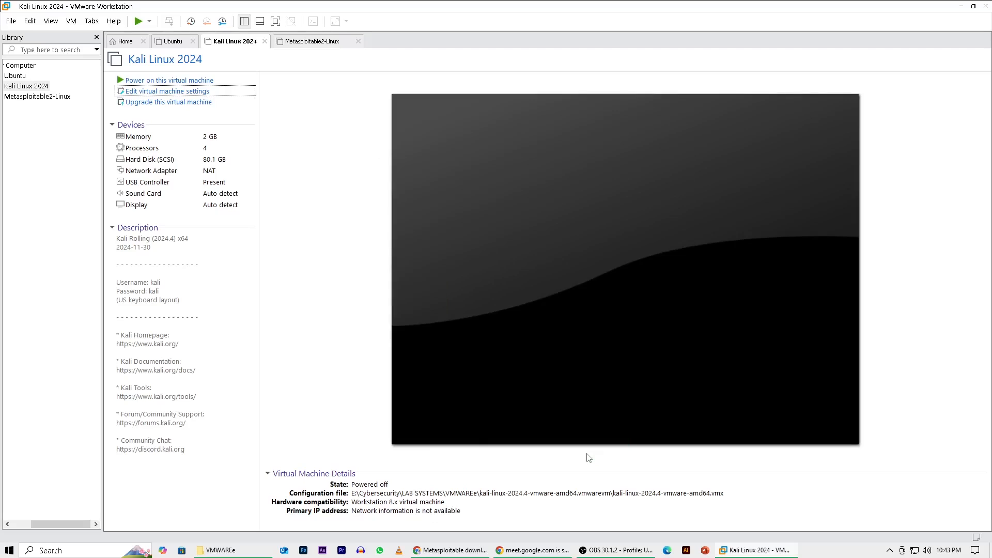
Set the Metasploitable2-Linux virtual machine's memory to 2048 MB, check its first network adapter and save the settings.
click(15, 98)
right_click(20, 97)
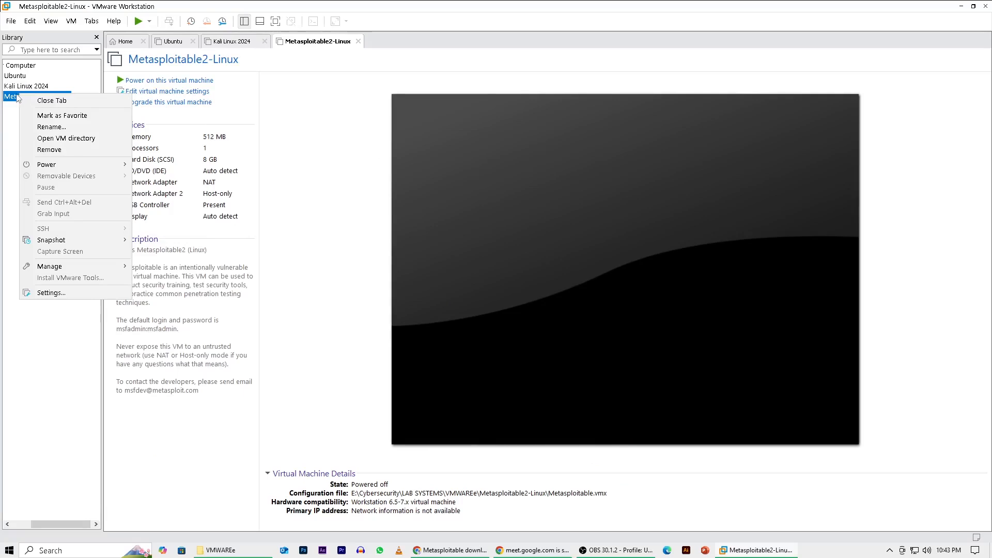
key(Escape)
click(141, 92)
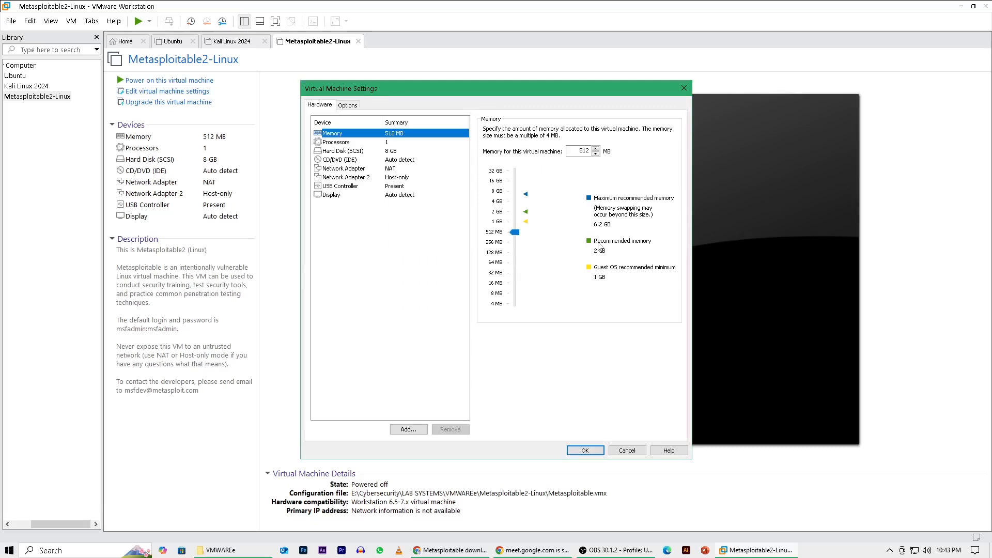
drag(515, 233, 518, 216)
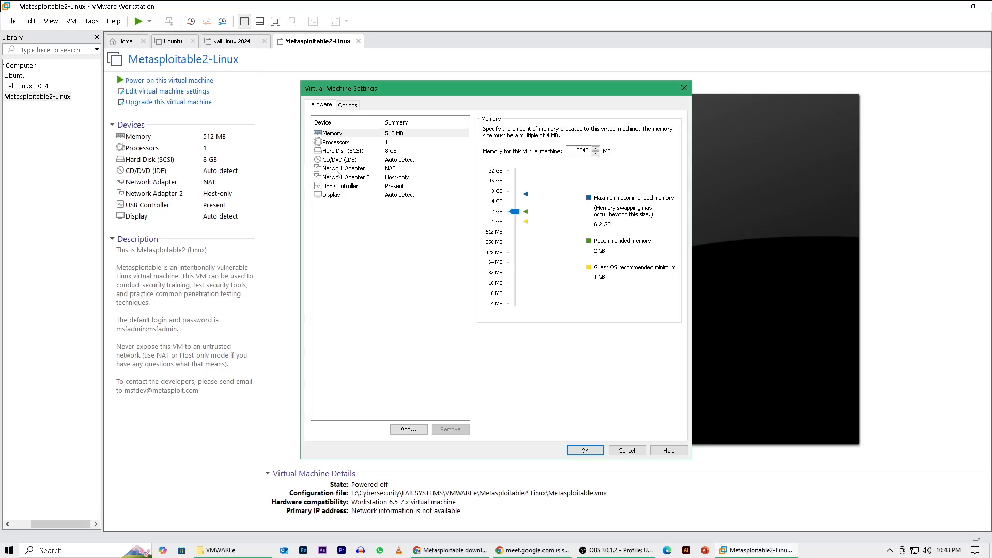
click(336, 170)
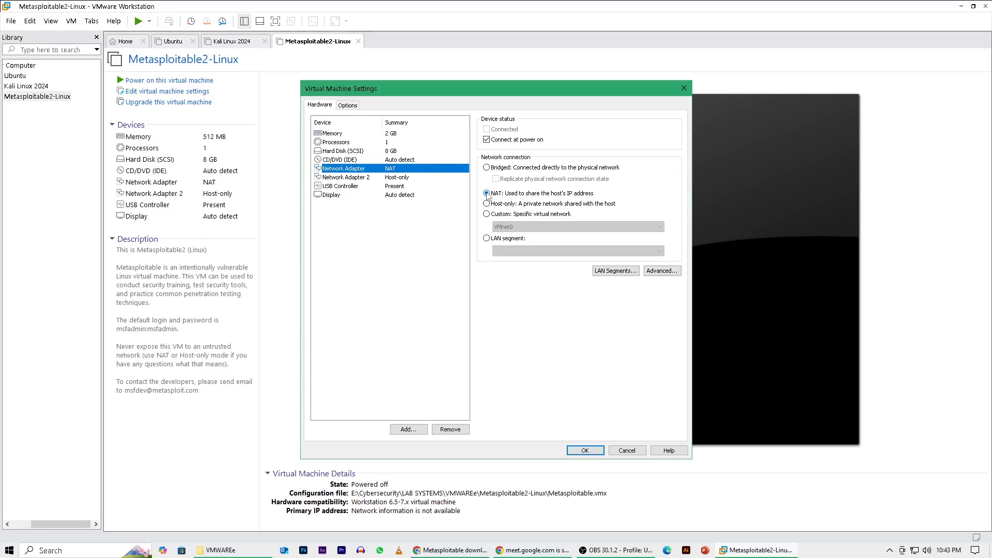
click(587, 450)
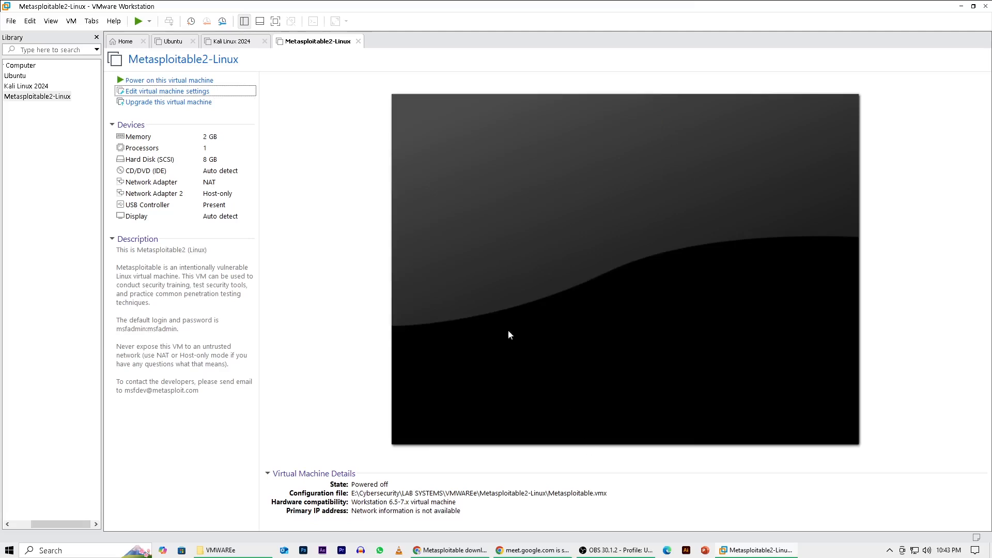
Review the memory and hard disk settings of the Metasploitable2-Linux virtual machine.
click(147, 92)
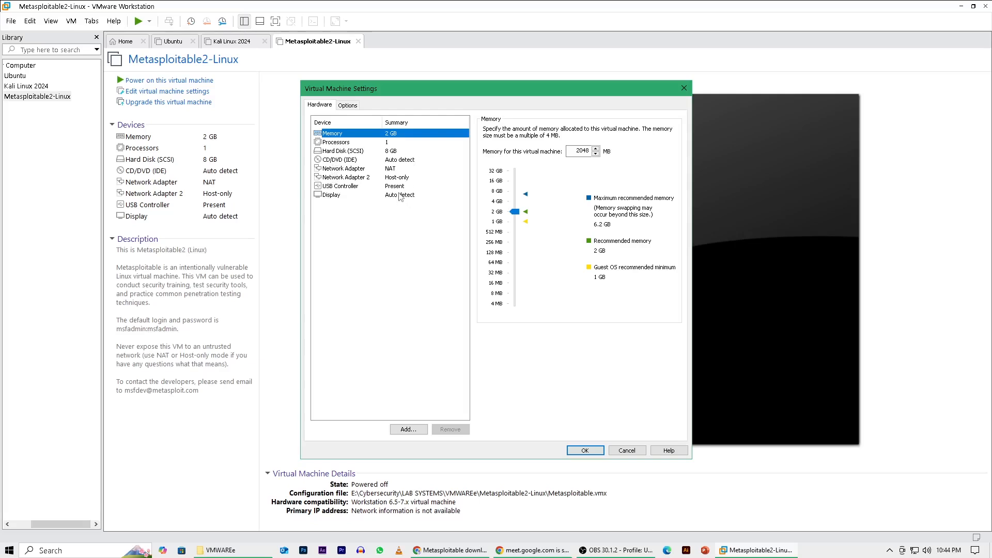
click(585, 450)
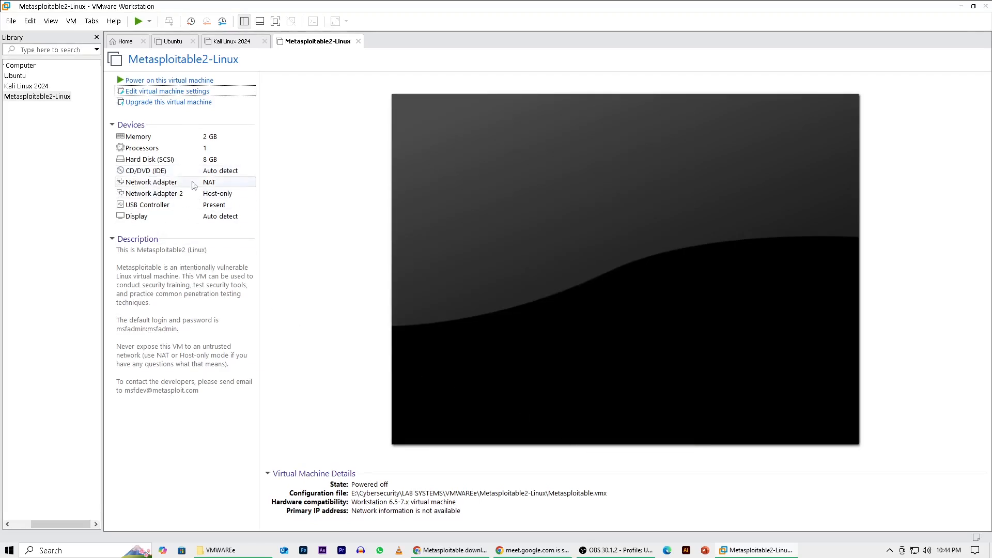
click(153, 161)
double_click(153, 161)
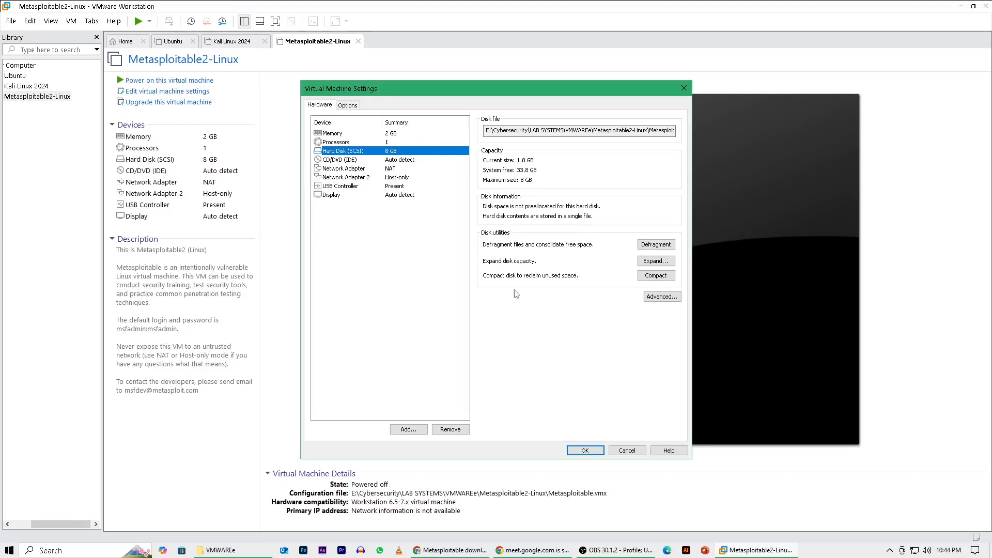
click(585, 451)
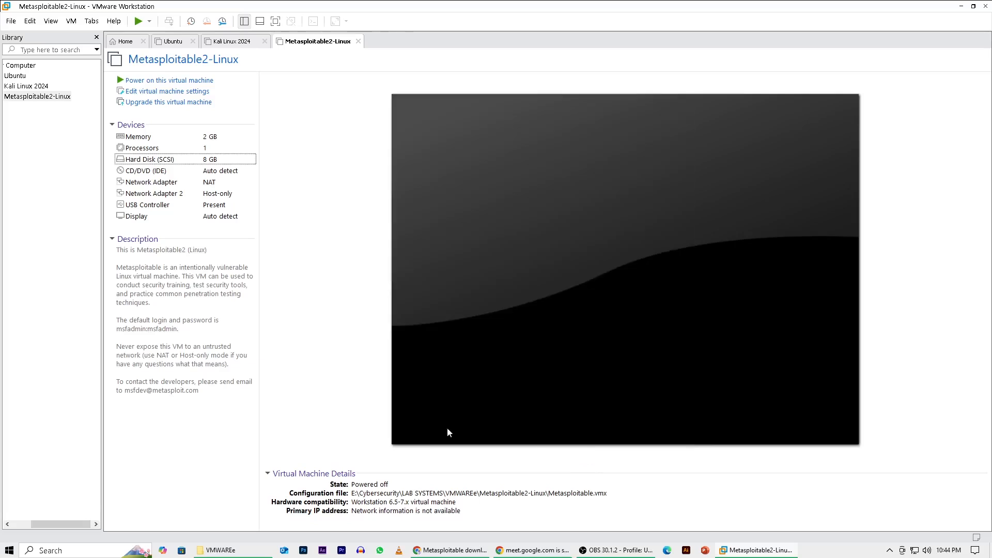
Power on the Kali Linux 2024 virtual machine and dismiss the power operation error.
click(25, 86)
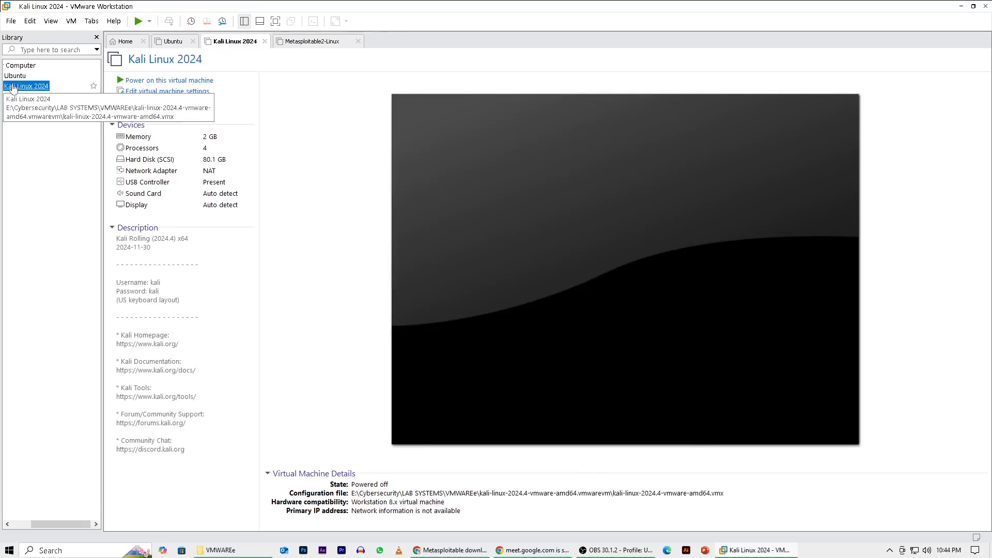
click(158, 82)
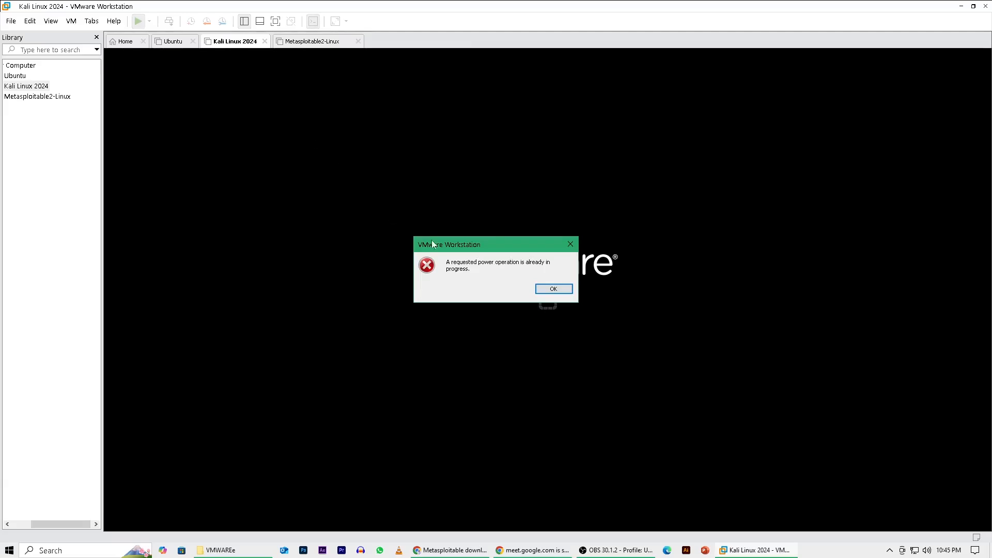
click(555, 289)
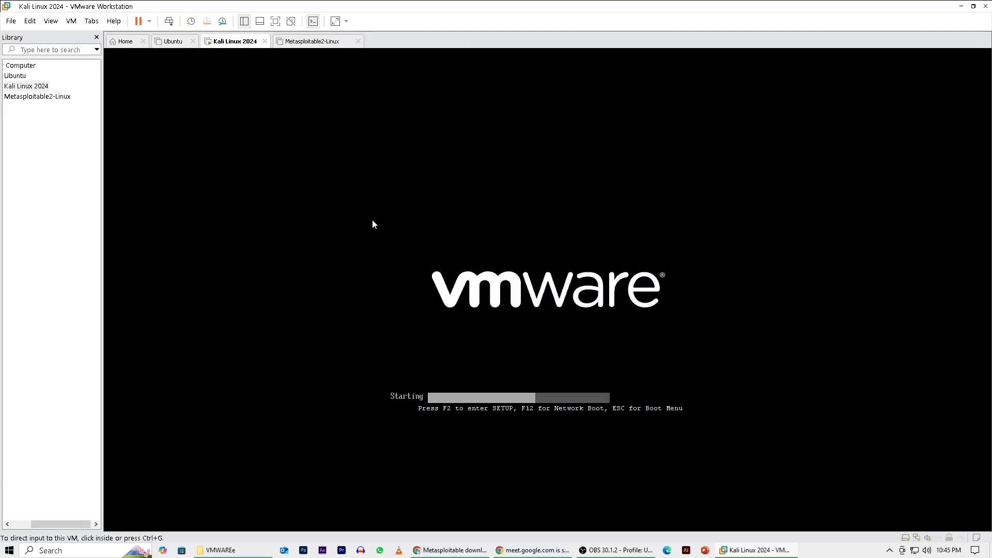
mouse_move(500, 553)
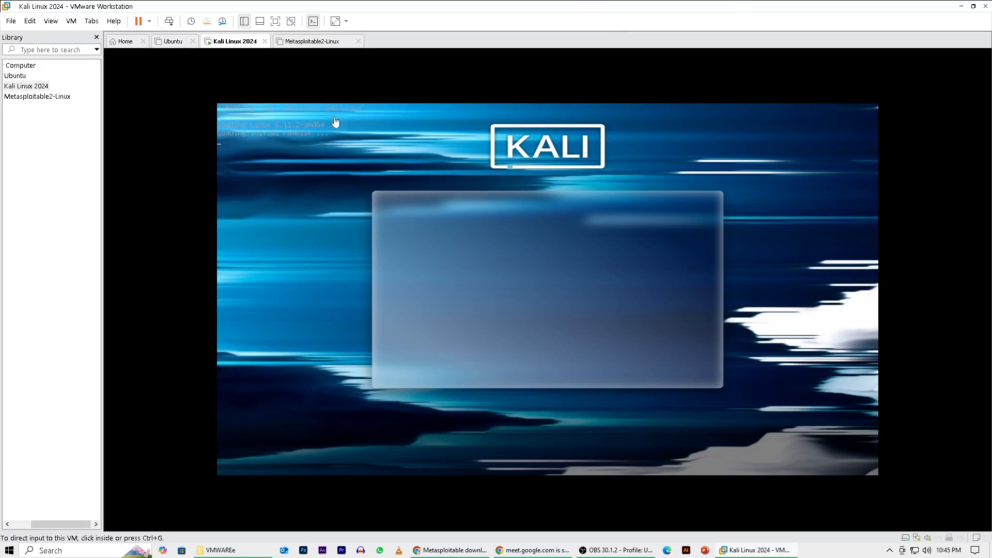
Power on the Metasploitable2-Linux virtual machine and declare that it was copied.
click(36, 96)
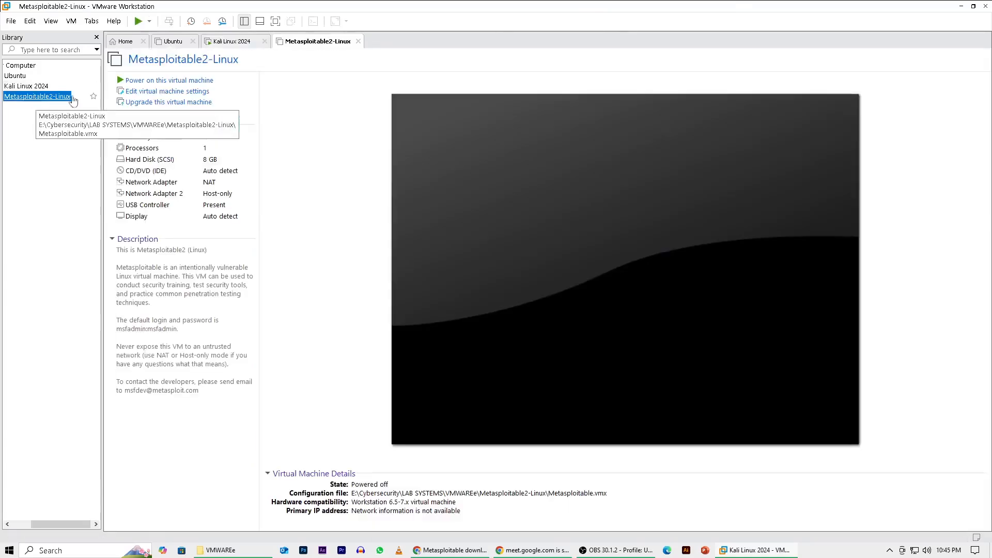
click(165, 81)
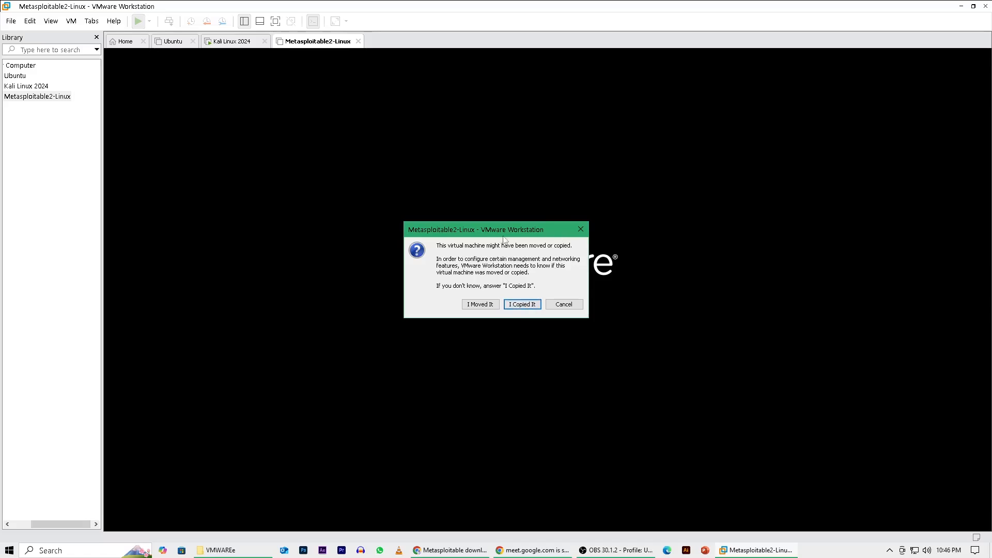
drag(515, 229, 653, 221)
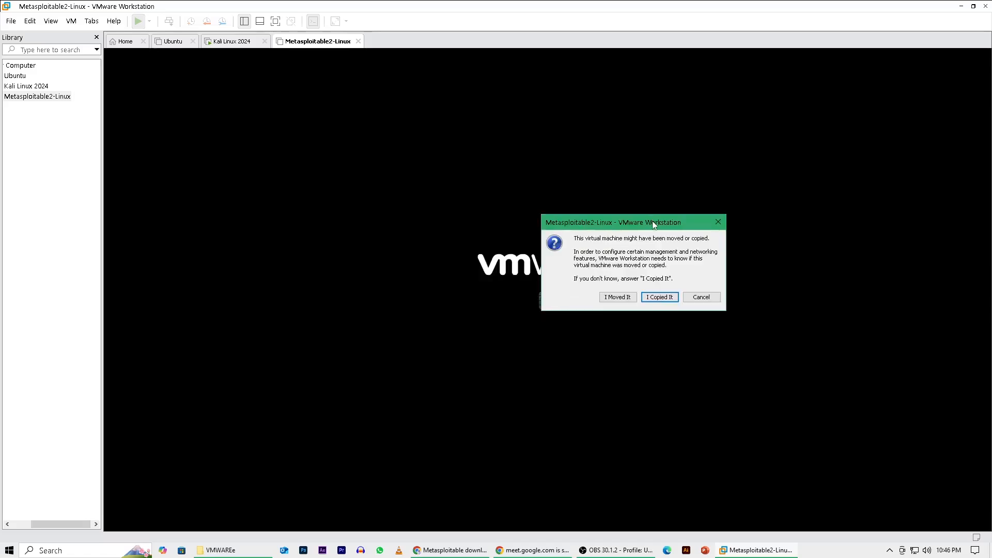
click(661, 298)
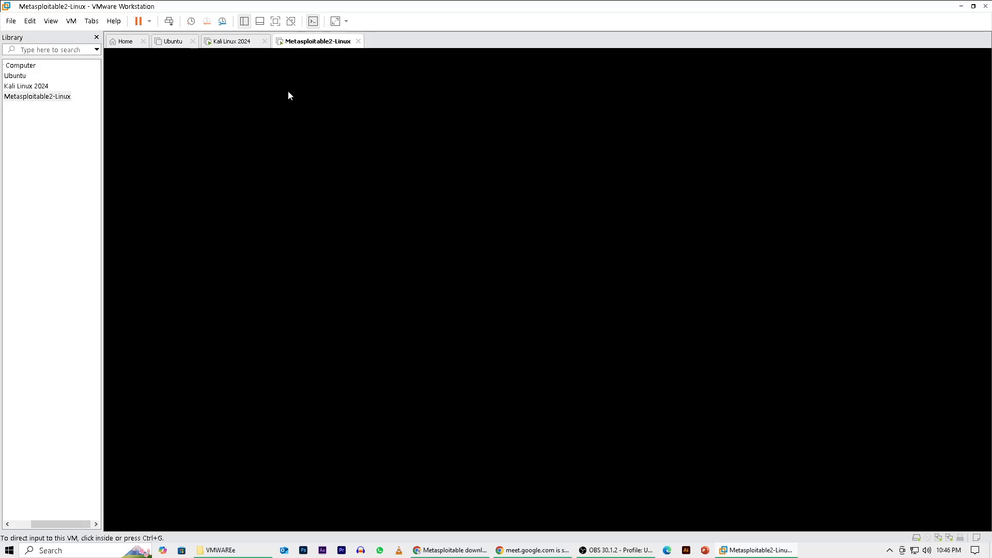
Check the boot progress of the Kali Linux 2024 and Metasploitable2-Linux virtual machines.
click(242, 42)
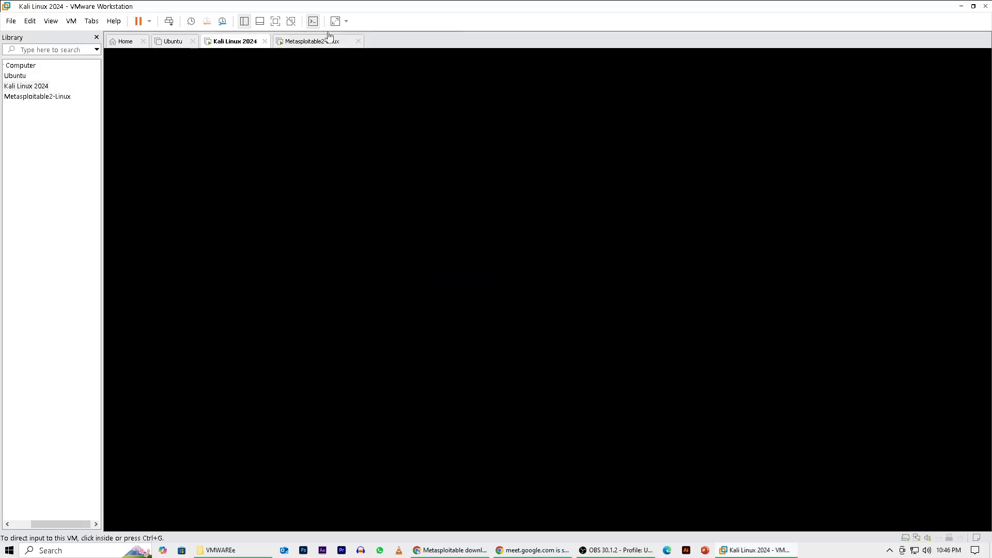
click(308, 44)
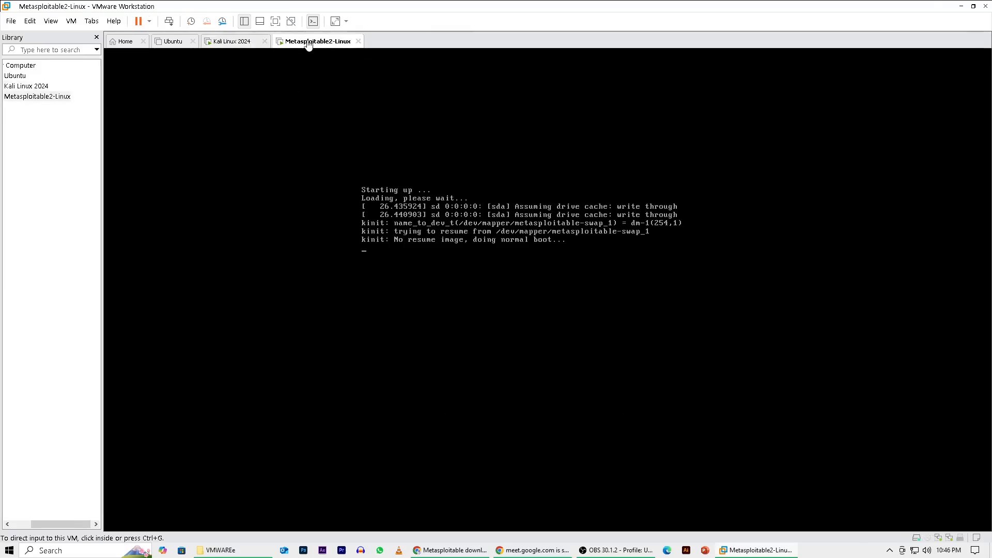
click(227, 43)
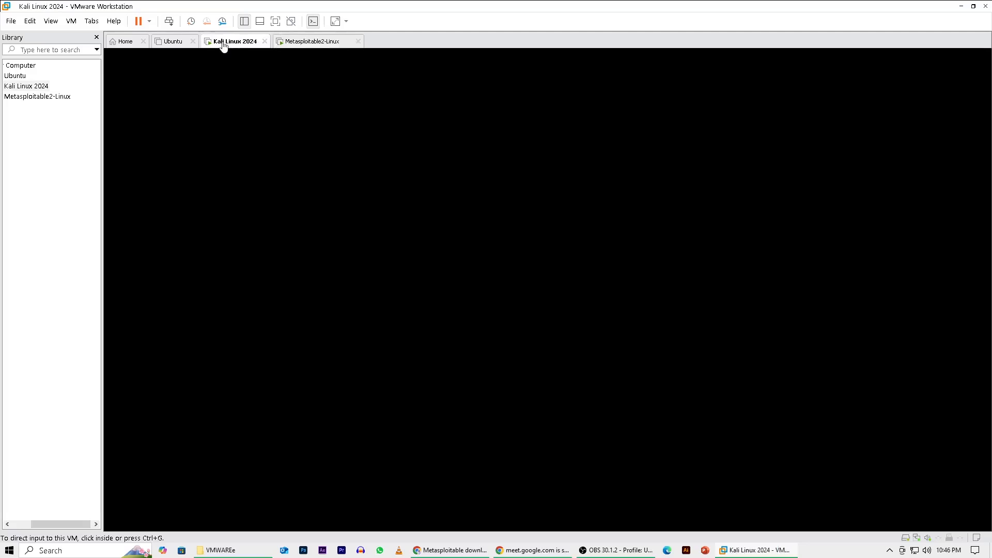
click(311, 44)
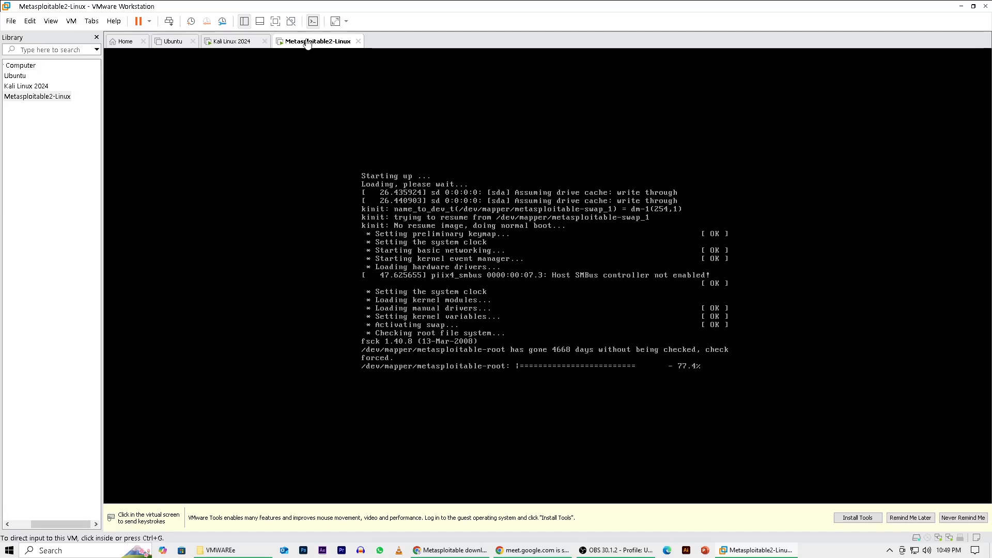
click(231, 42)
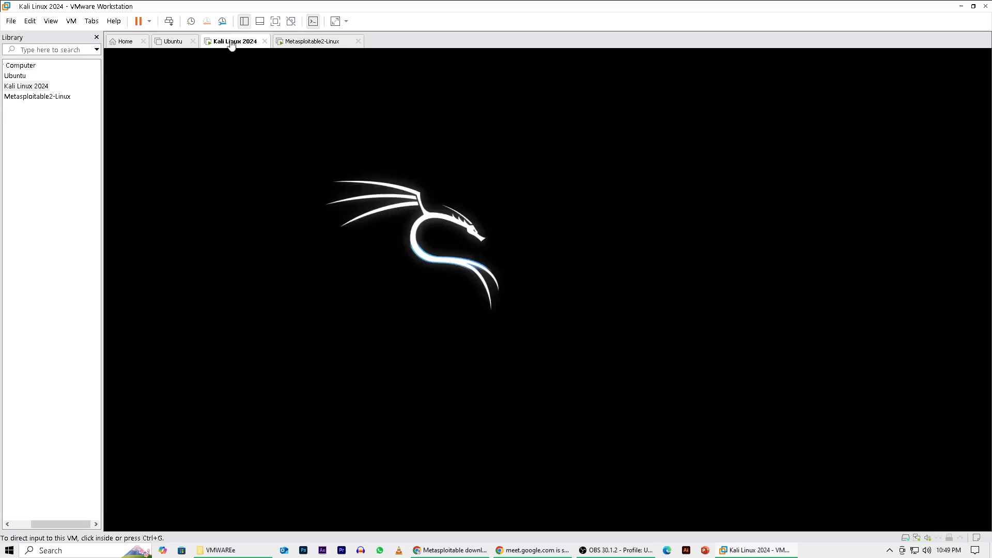
click(299, 42)
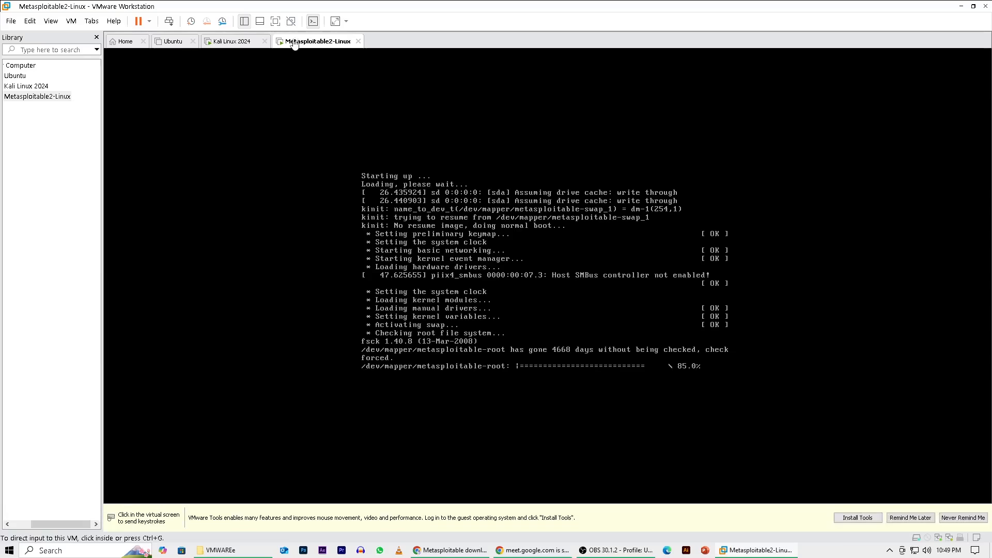
click(225, 43)
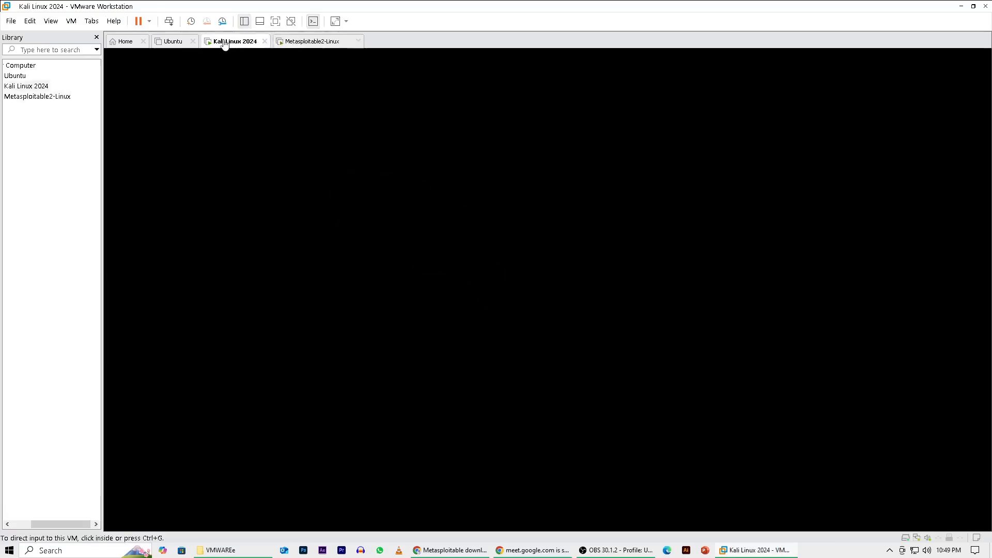
click(315, 44)
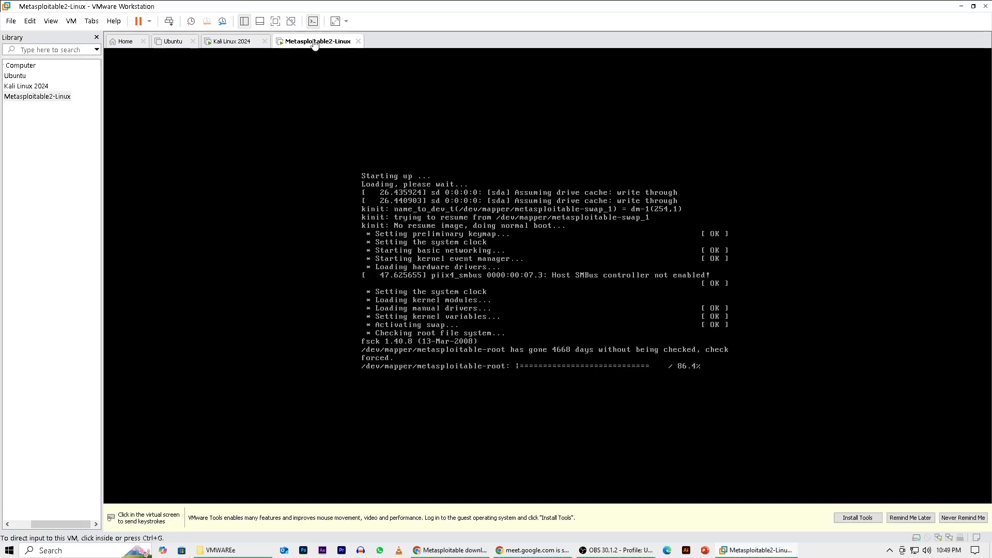
Log in to the Kali Linux 2024 virtual machine with its default username and account password.
click(230, 42)
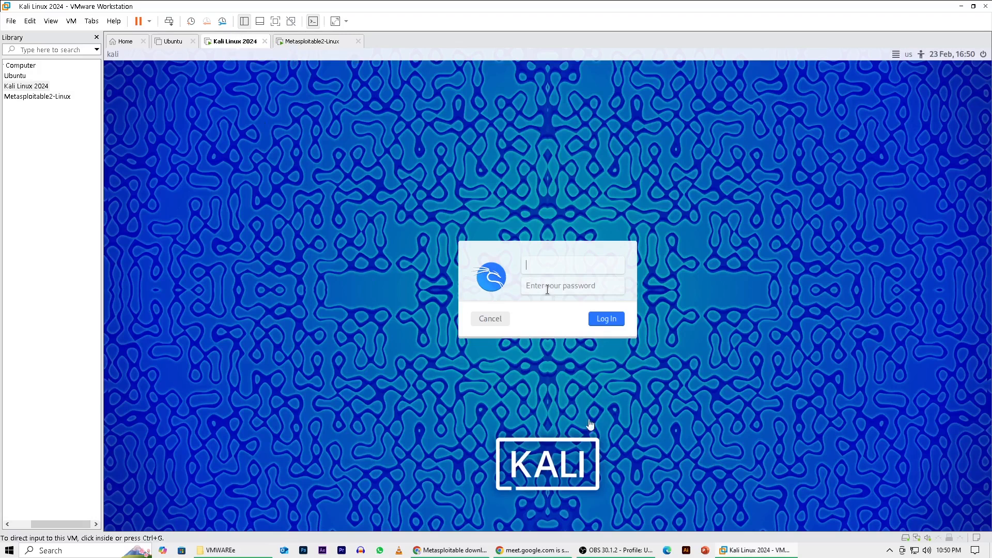
click(539, 264)
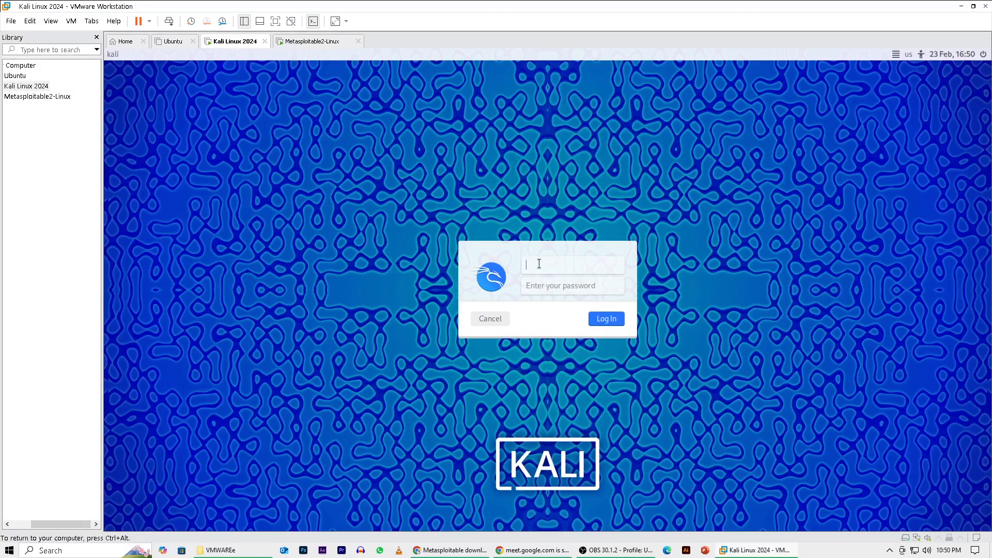
text(kali)
key(Tab)
text(kali)
key(Return)
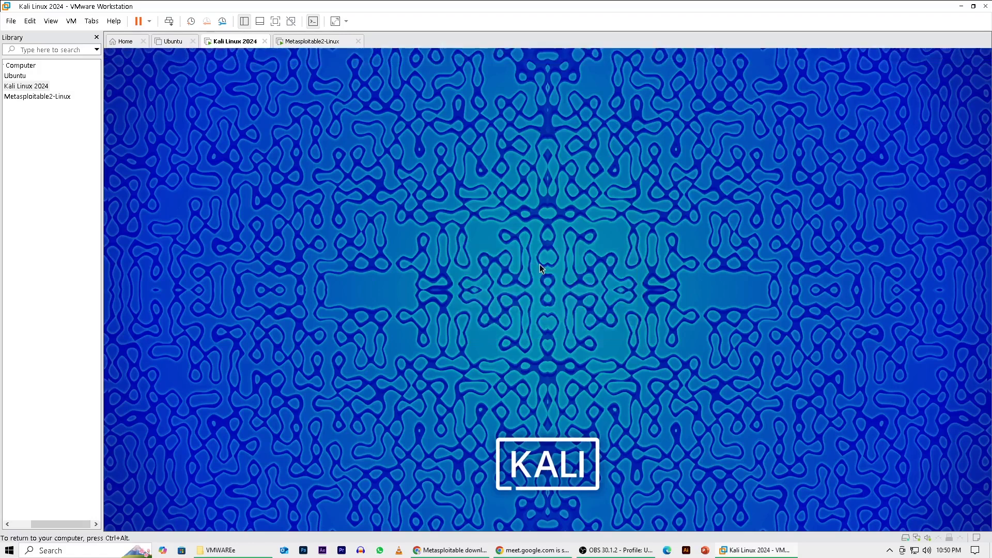
Log in to the Metasploitable2-Linux console with its default username and account password.
click(305, 42)
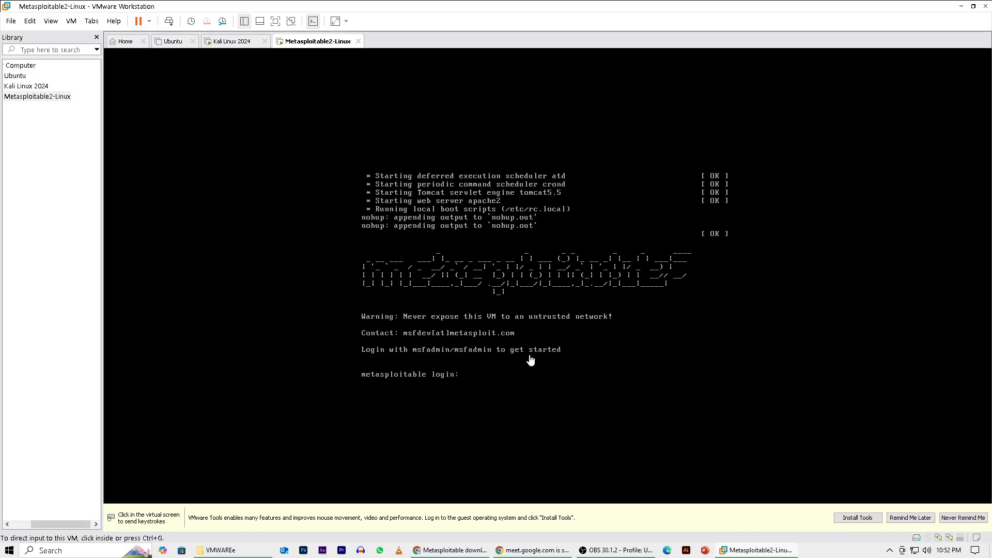
click(465, 381)
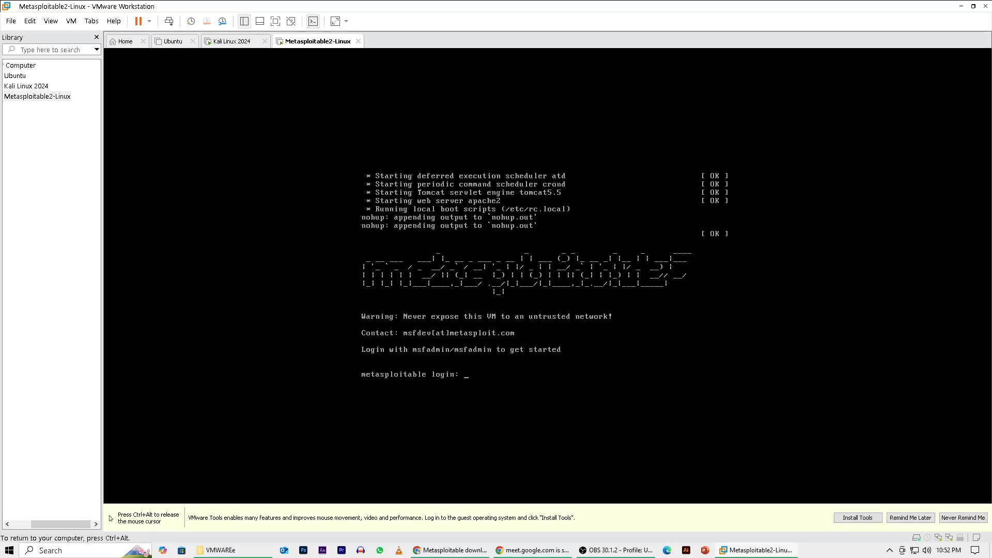
text(msfadmin)
key(Return)
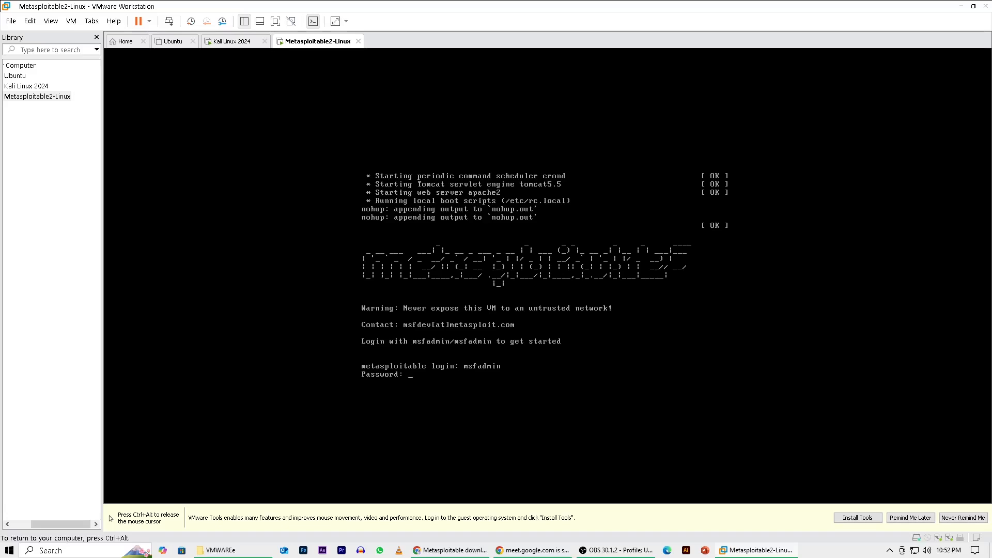
key(Return)
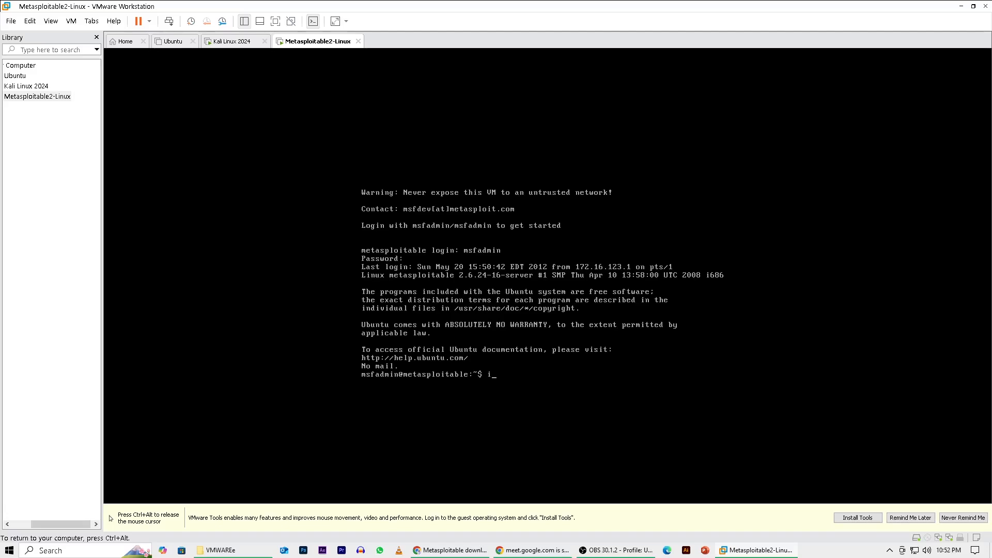
List the Metasploitable2-Linux network interfaces with the command ip a, and return to the Kali Linux 2024 virtual machine.
key(Return)
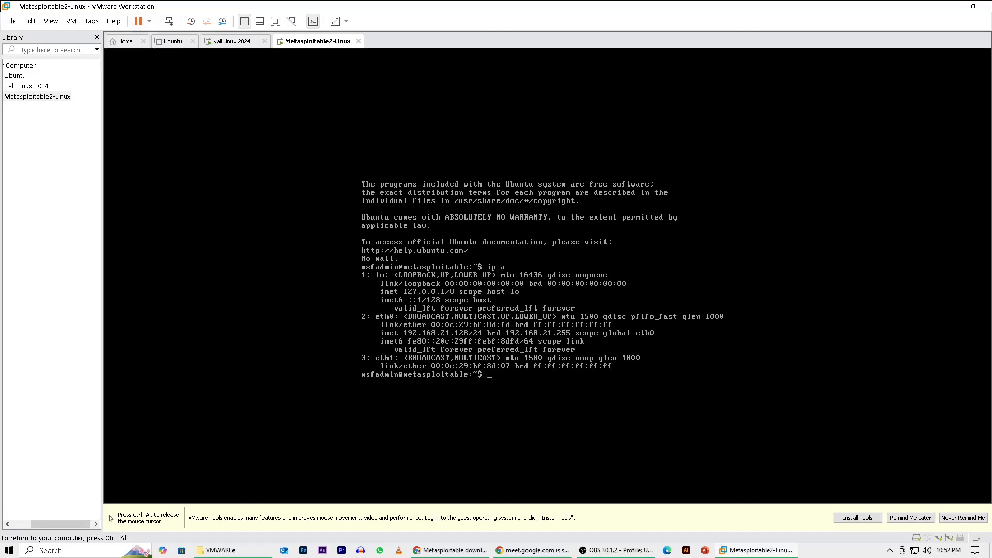
key(ctrl+alt)
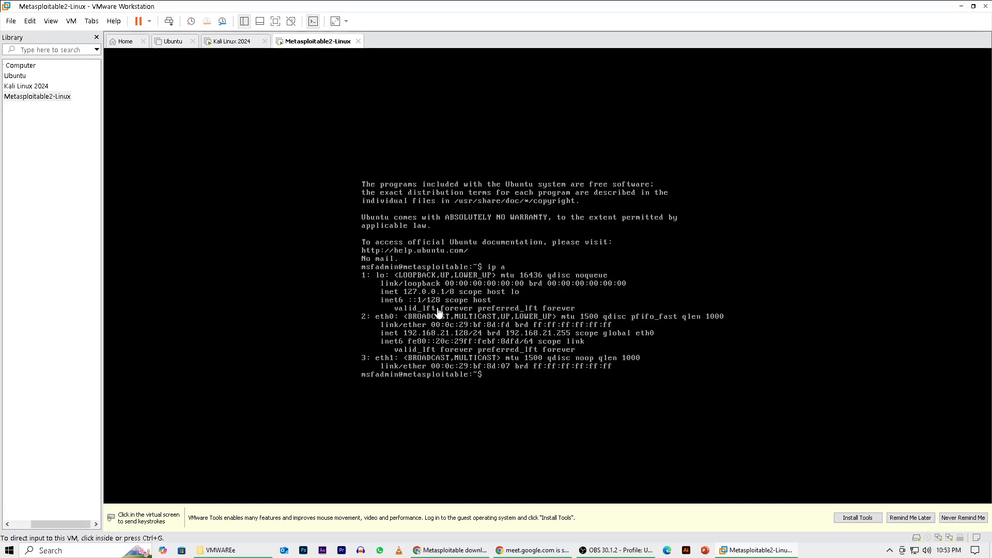
click(233, 44)
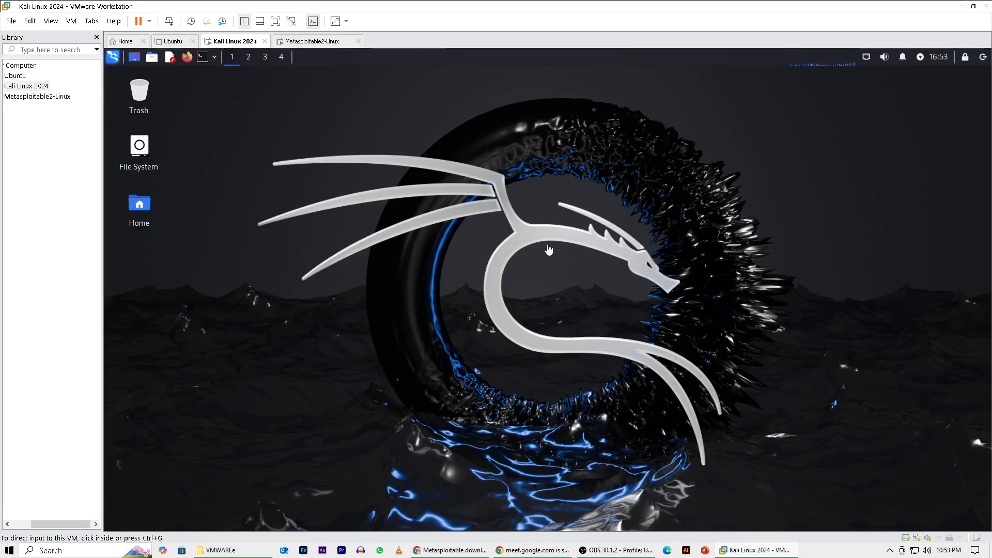
Examine the tool categories in the Kali Linux application launcher, including Information Gathering, Vulnerability Analysis, Sniffing & Spoofing and Exploitation Tools.
click(113, 58)
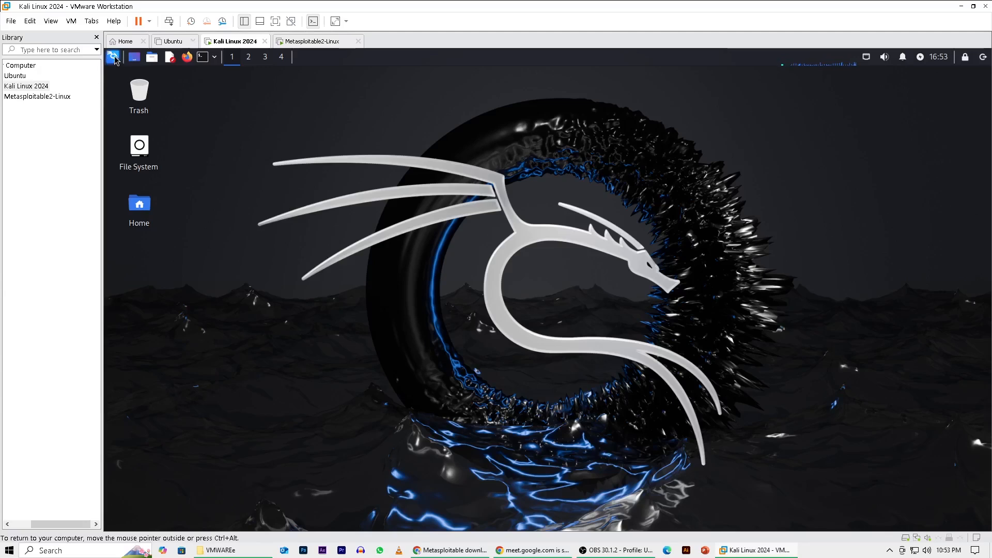
click(114, 58)
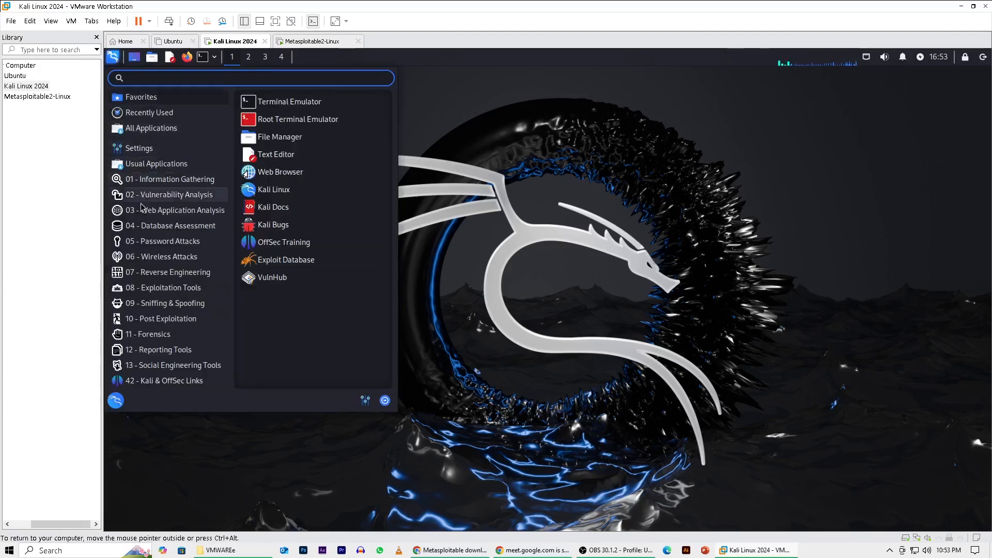
click(149, 257)
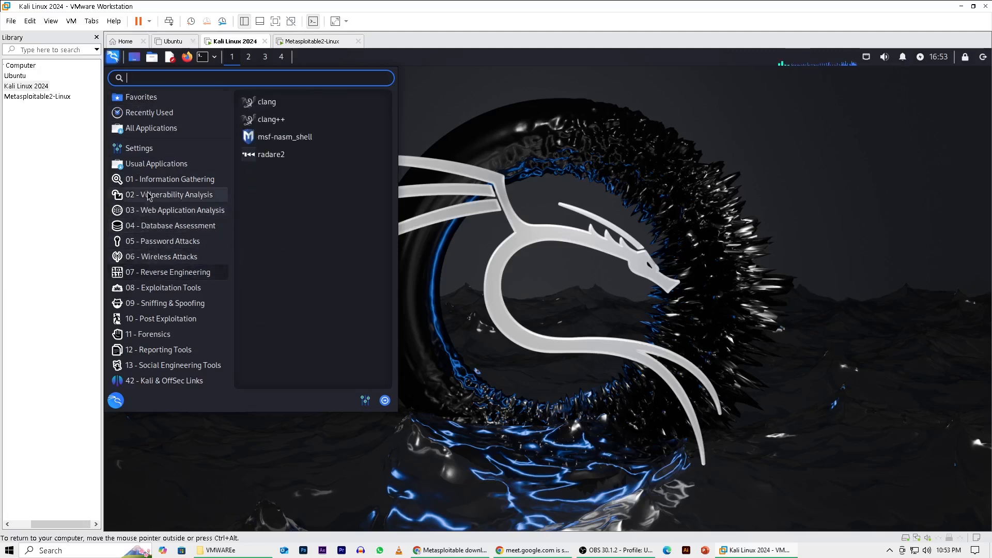
mouse_move(147, 184)
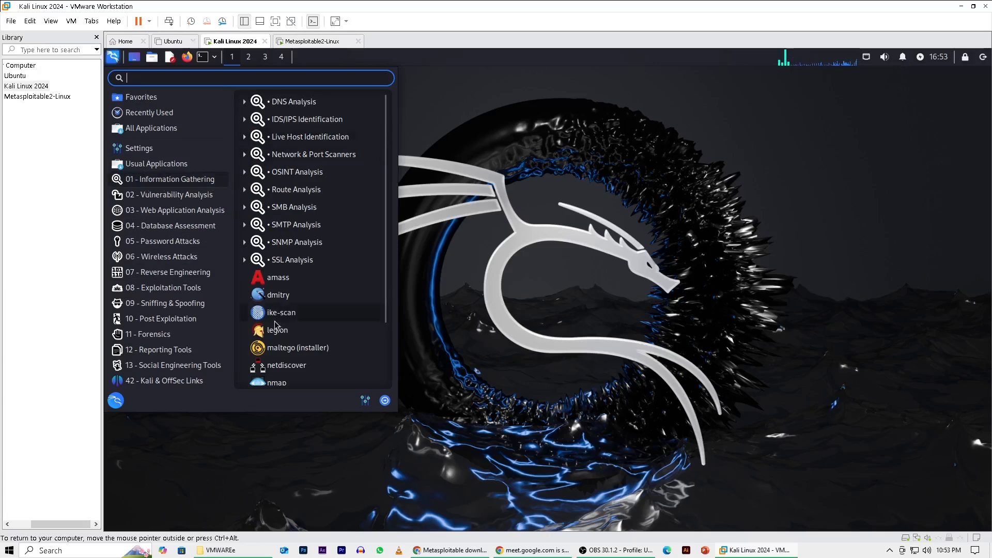
mouse_move(188, 200)
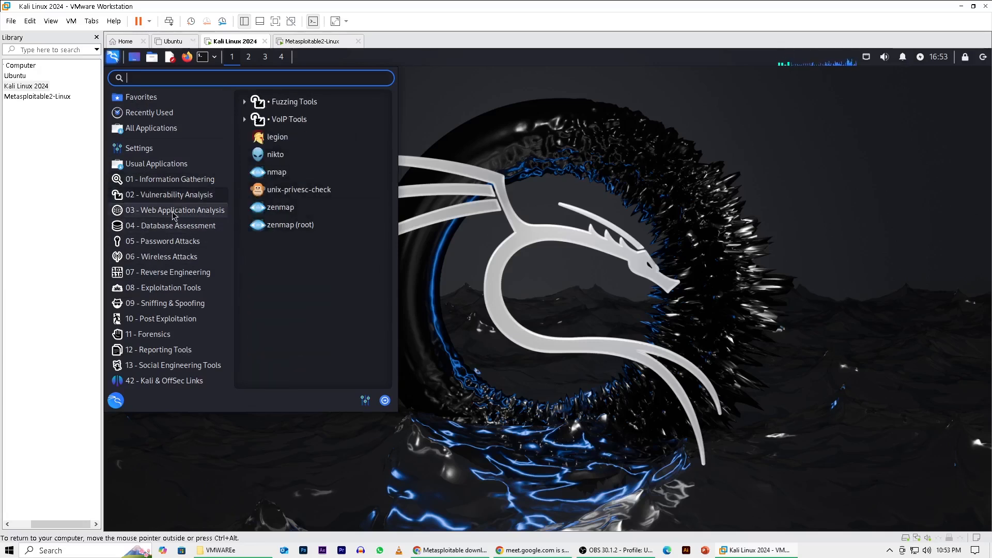
mouse_move(170, 216)
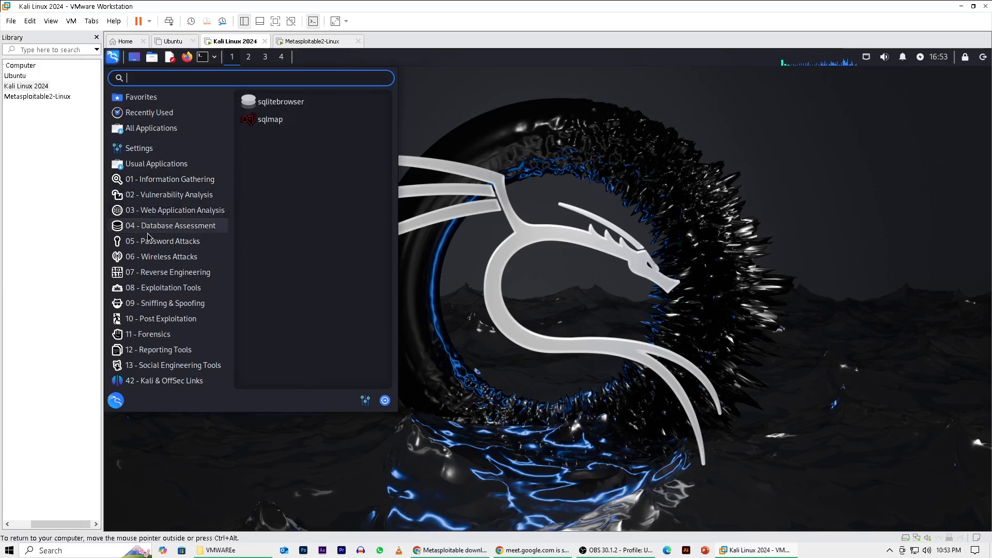
mouse_move(169, 243)
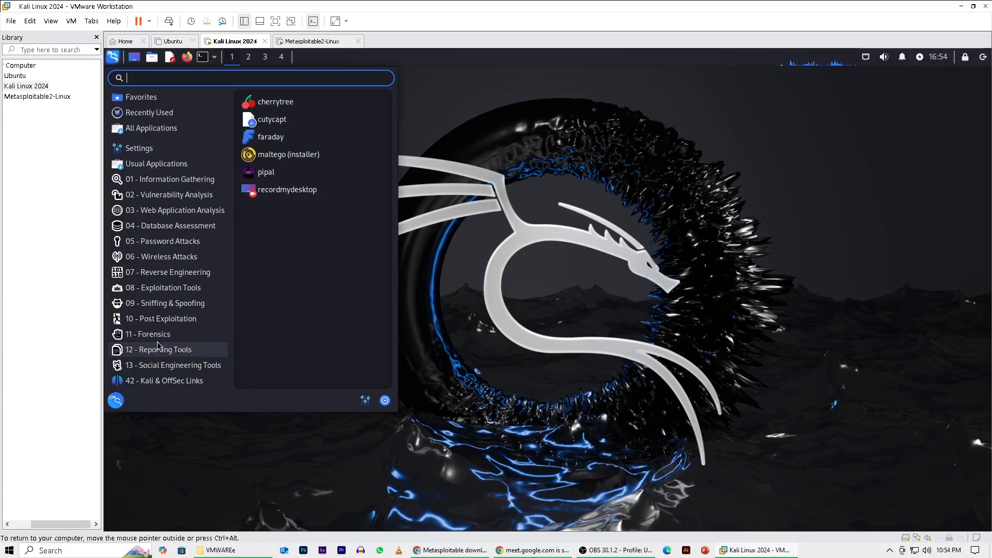
mouse_move(158, 340)
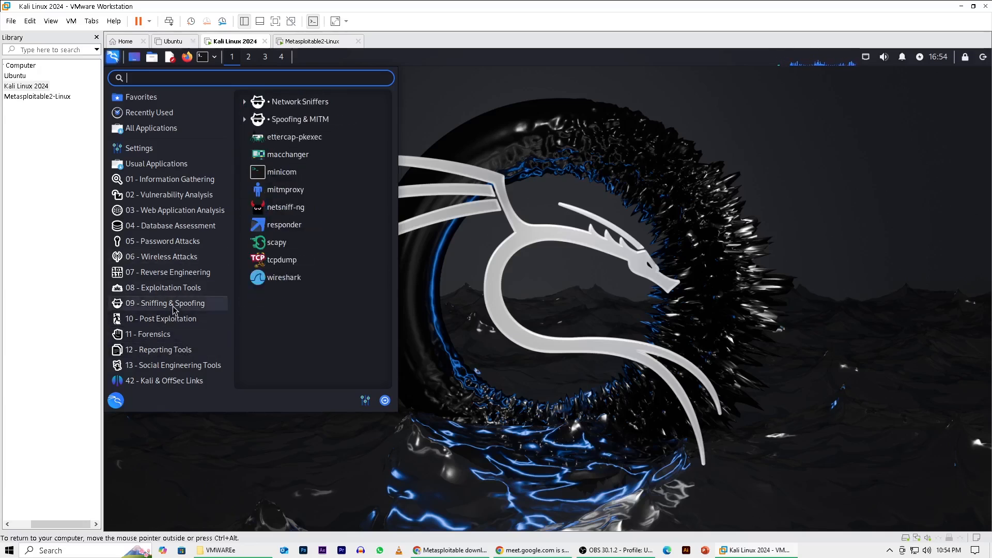
mouse_move(186, 289)
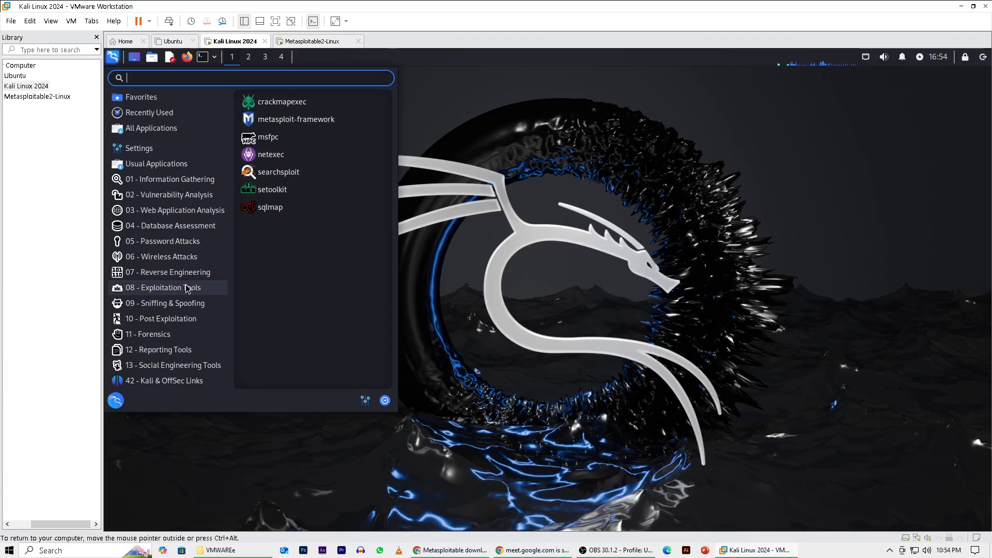
mouse_move(202, 313)
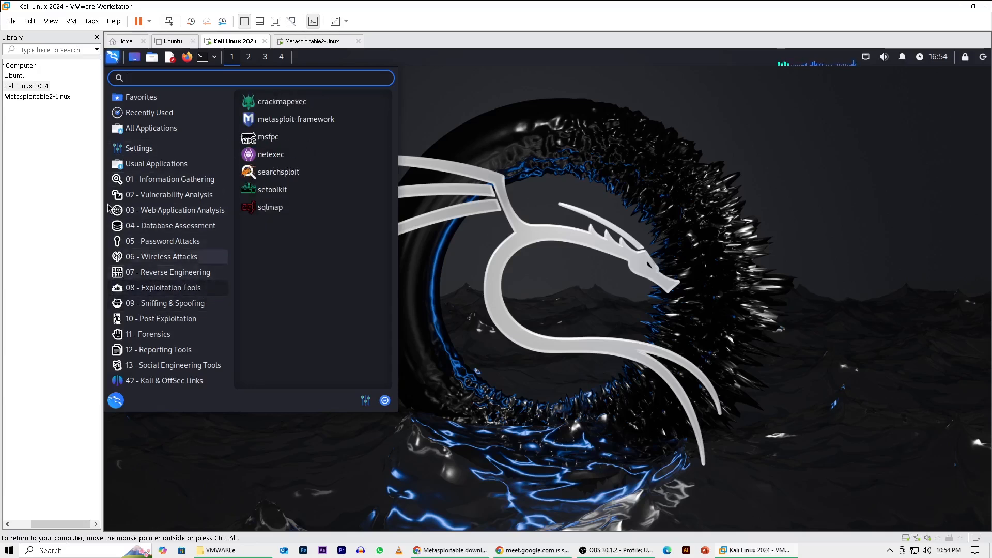
click(428, 89)
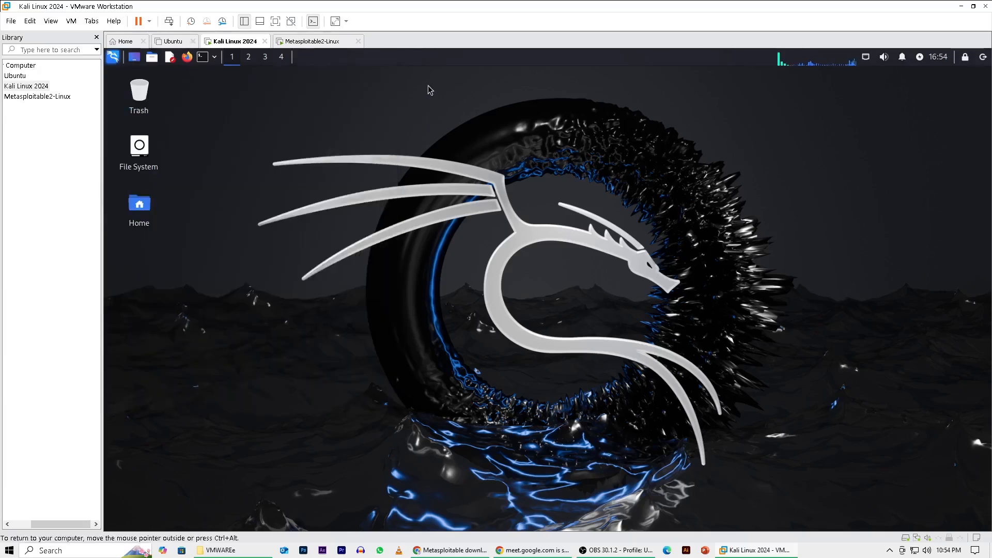
Open a terminal in Kali Linux and check the current account with the command whoami.
click(215, 58)
click(215, 78)
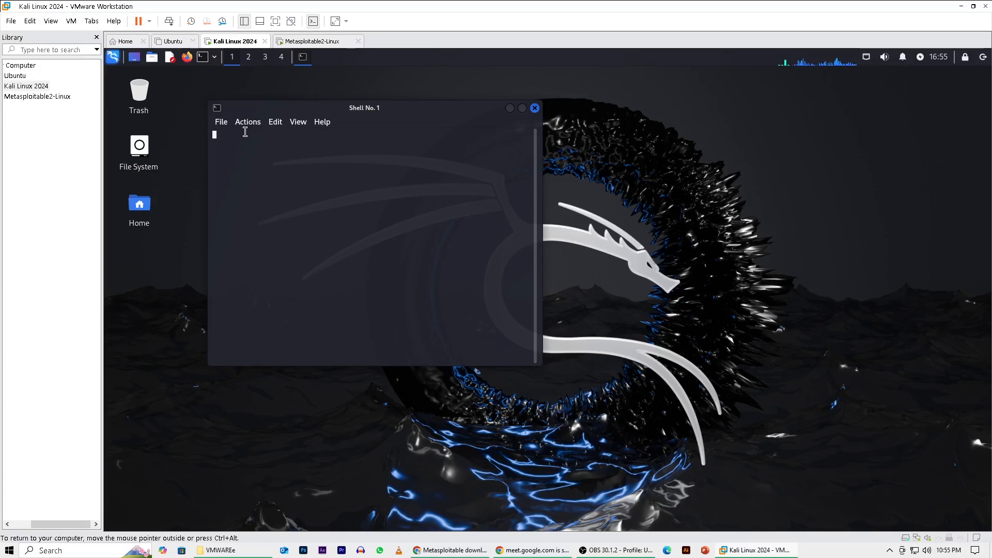
text(a)
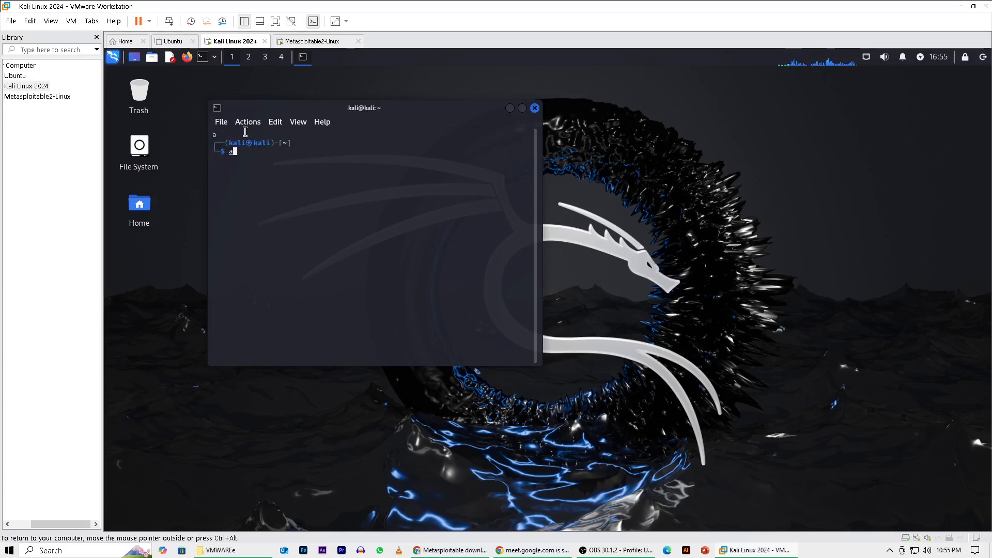
text(pt)
key(BackSpace)
key(BackSpace)
key(BackSpace)
text(whoami)
key(Return)
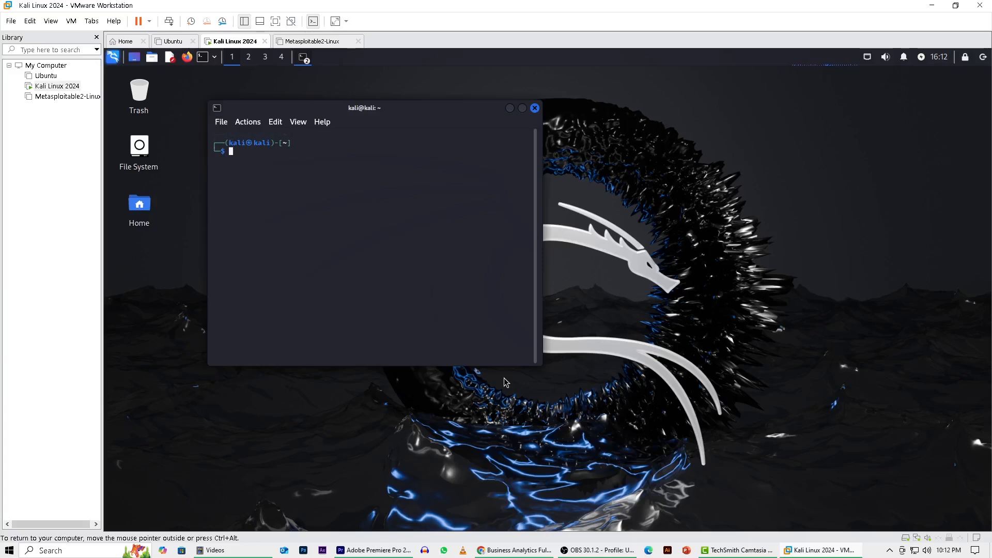
Try to refresh the Kali package lists with apt update and with Sudo apt update.
text(apt update)
key(Return)
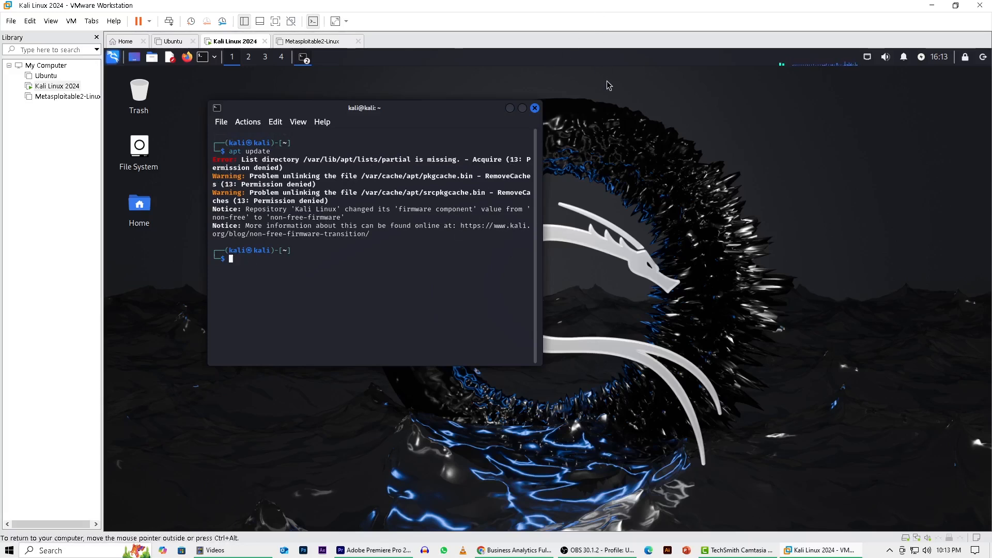
text(Sudo apt update)
key(Return)
Run sudo apt update to refresh the Kali package lists, authorizing it with the account password.
text(S)
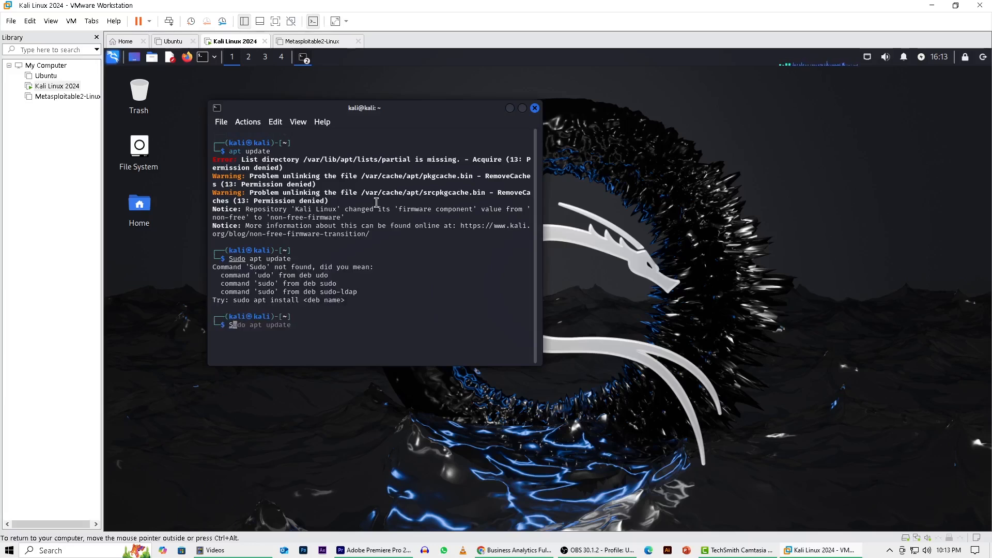
key(BackSpace)
text(sudo update)
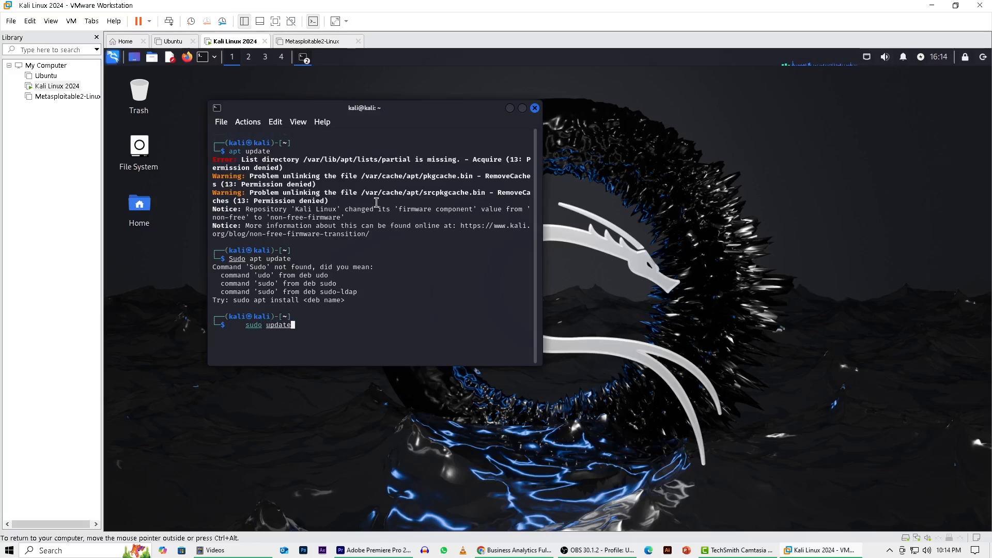
key(Left)
key(Left)
key(Left)
key(Left)
key(Left)
key(Left)
key(Left)
text(apt)
key(Return)
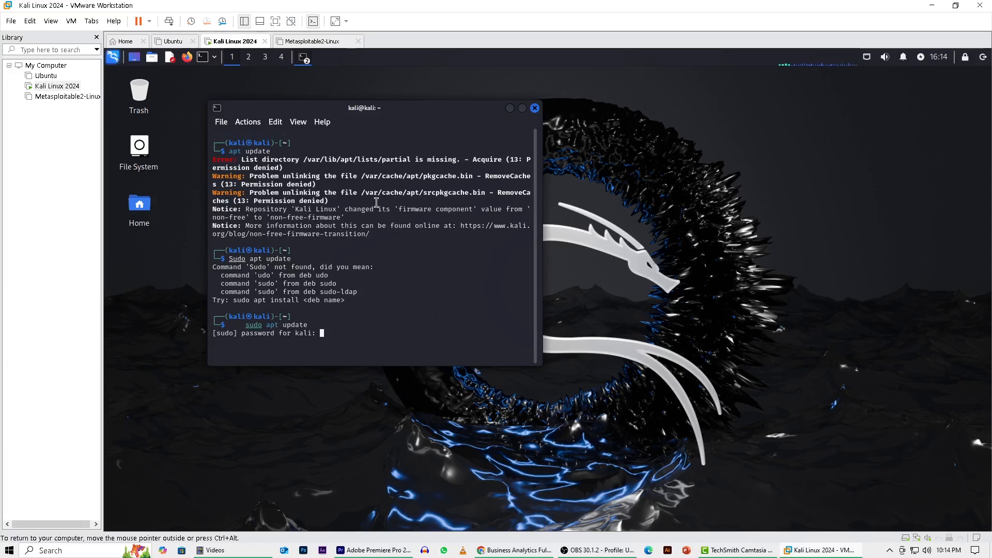
key(Return)
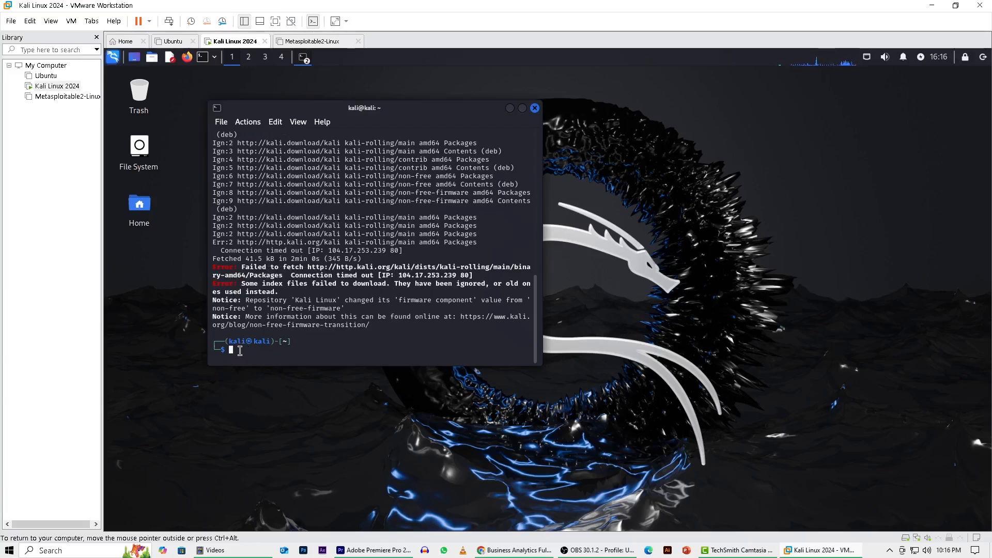
Repeat the package list refresh with sudo apt update.
text(sudo apt update)
key(Return)
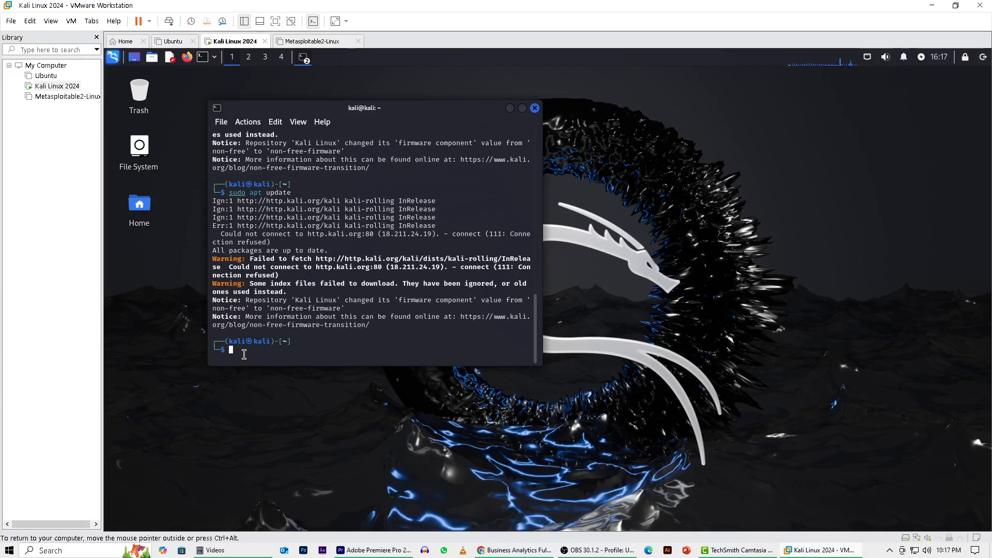
Upgrade the installed Kali packages with sudo apt upgrade, and rerun the command.
text(sudo apt up)
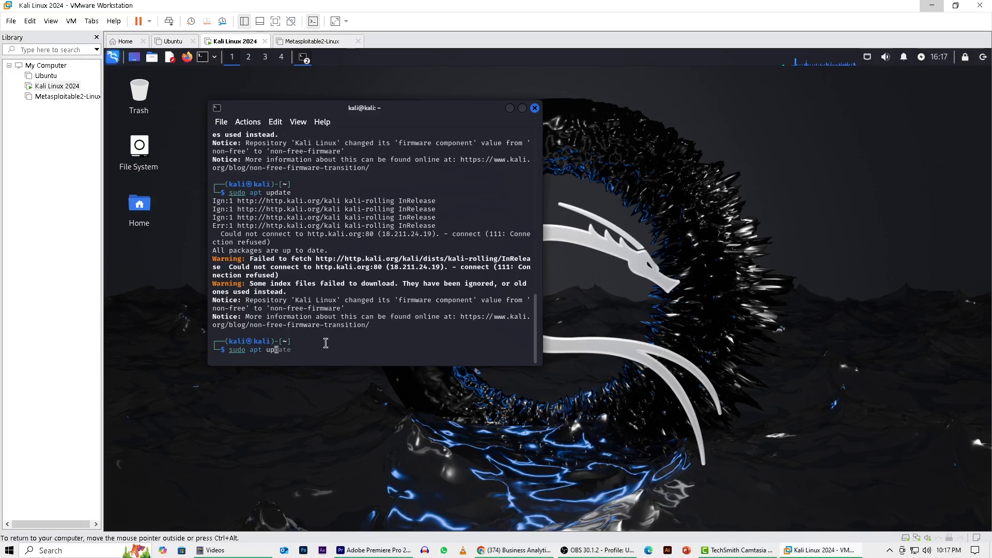
text(grade)
key(Return)
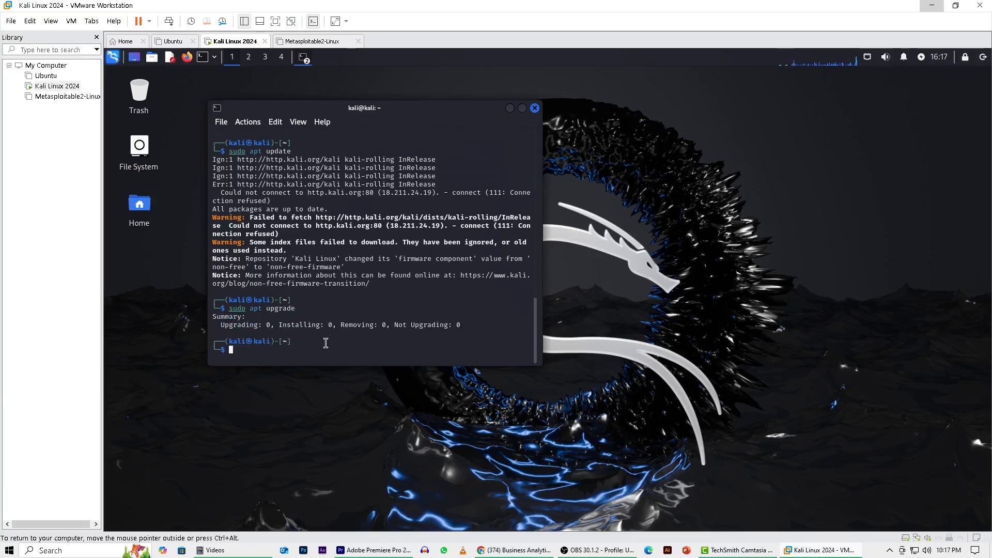
key(Up)
key(Return)
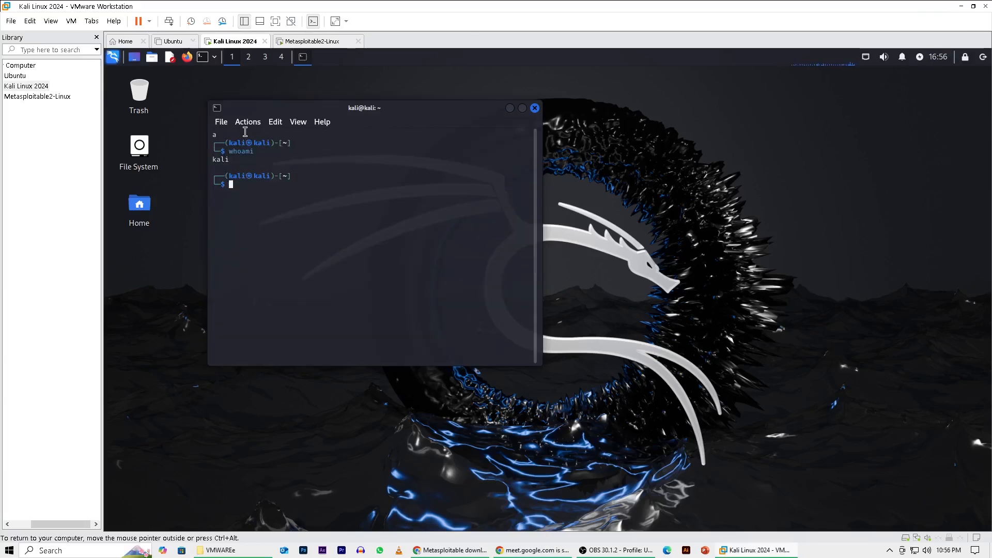
Compare the running Kali Linux 2024 and Metasploitable2-Linux virtual machines by switching between them.
click(310, 41)
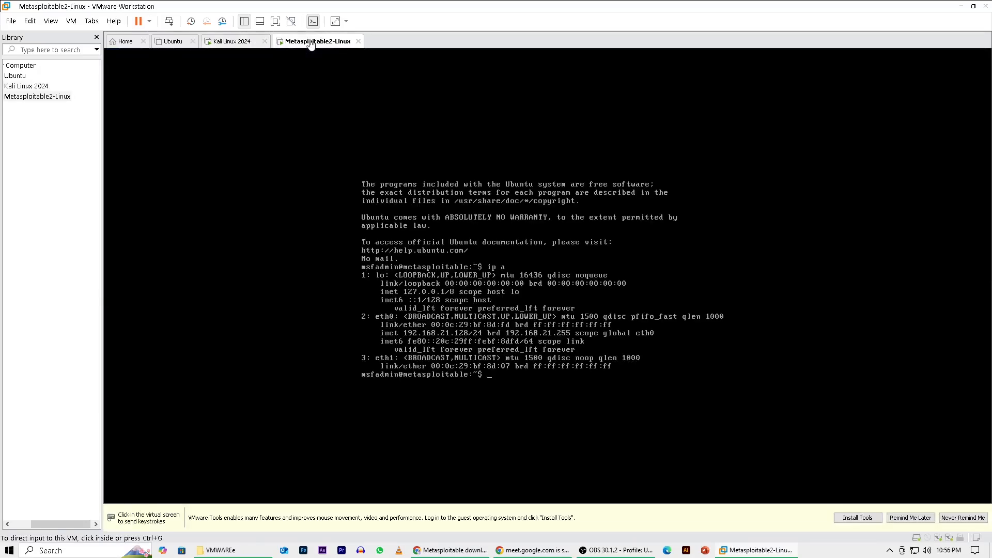
click(226, 42)
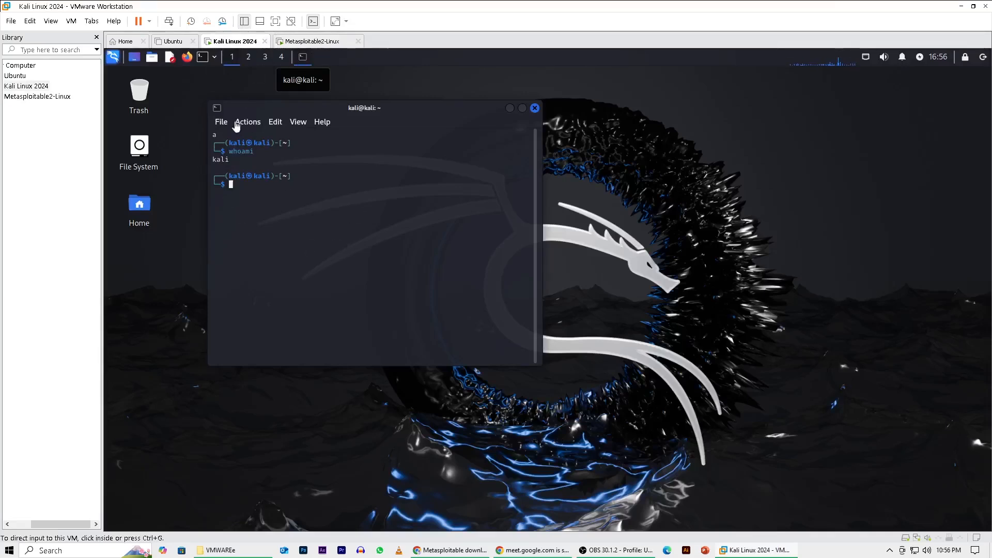
click(306, 44)
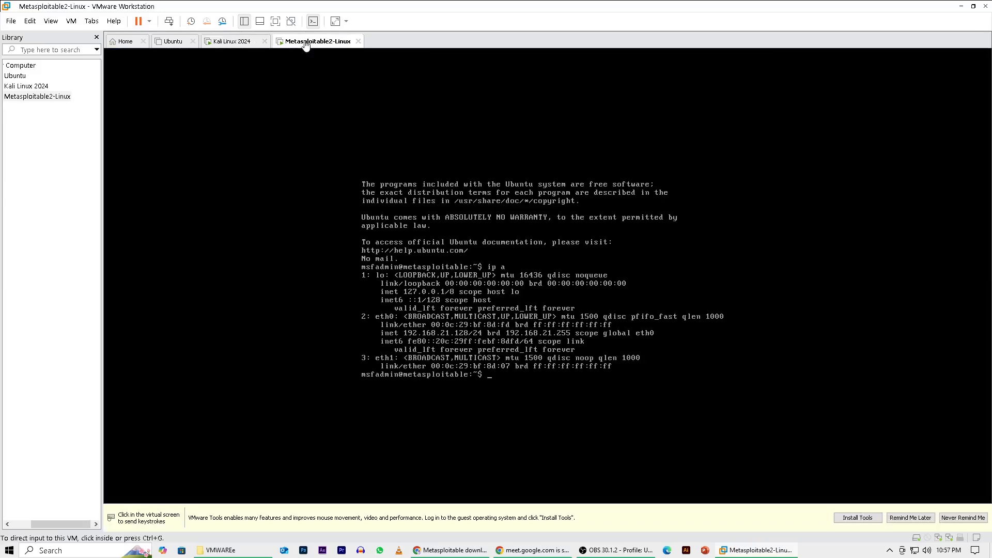
click(226, 44)
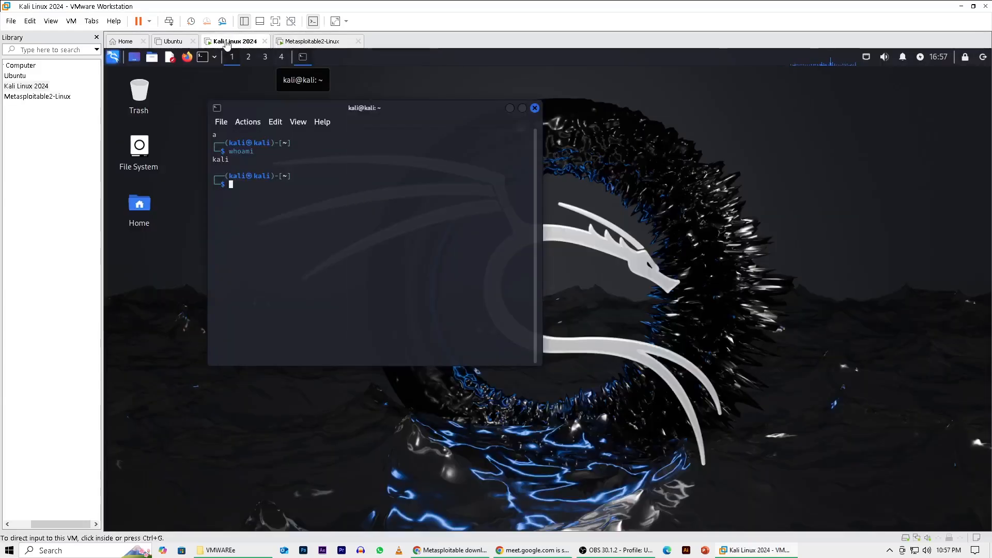
click(304, 44)
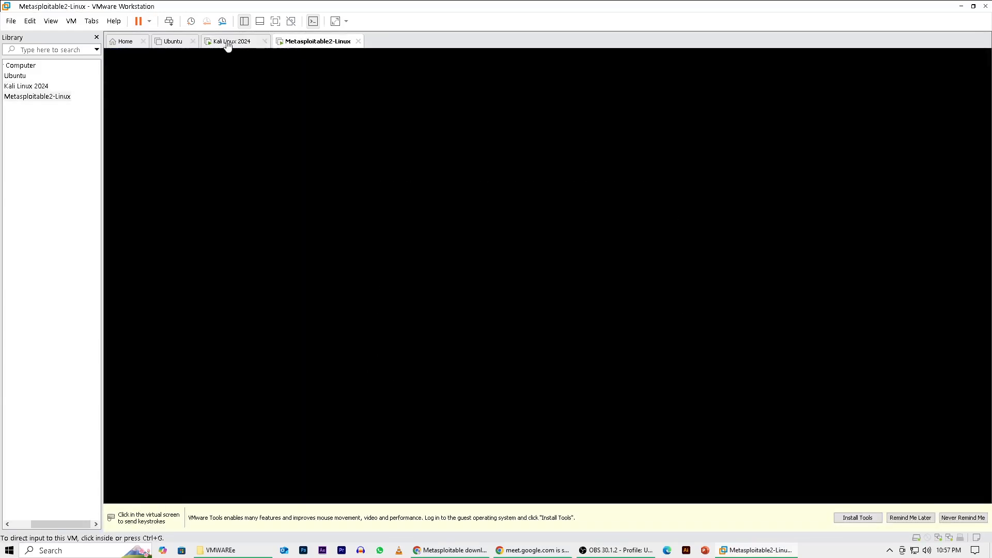
click(228, 43)
click(306, 44)
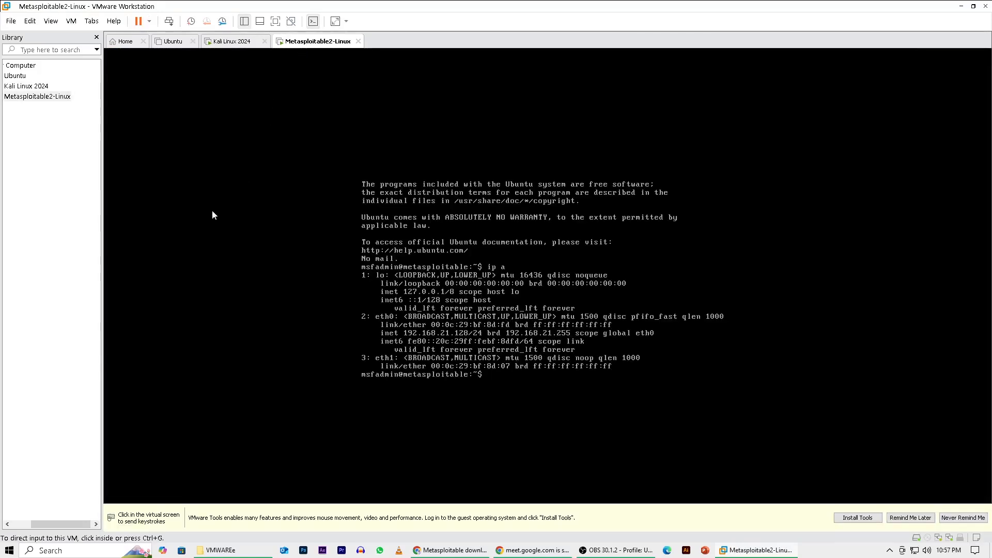
click(228, 43)
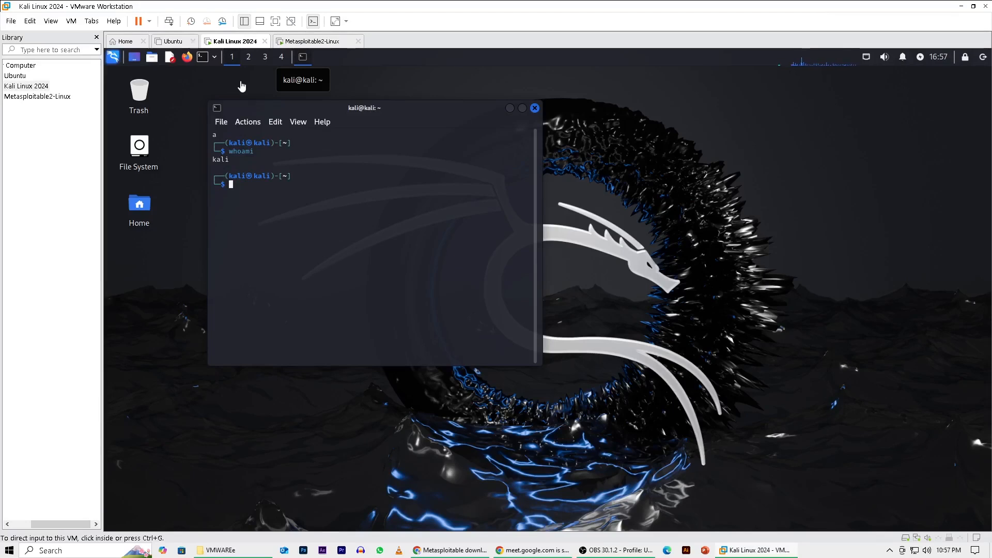
Display the Metasploitable2-Linux network configuration with ip a and ifconfig, and release the input back to the host.
click(305, 42)
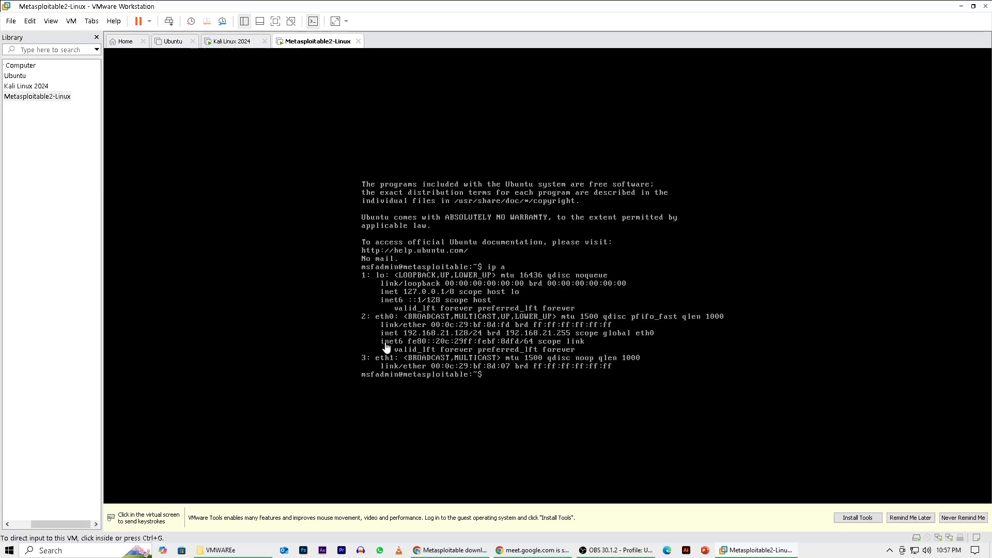
click(503, 378)
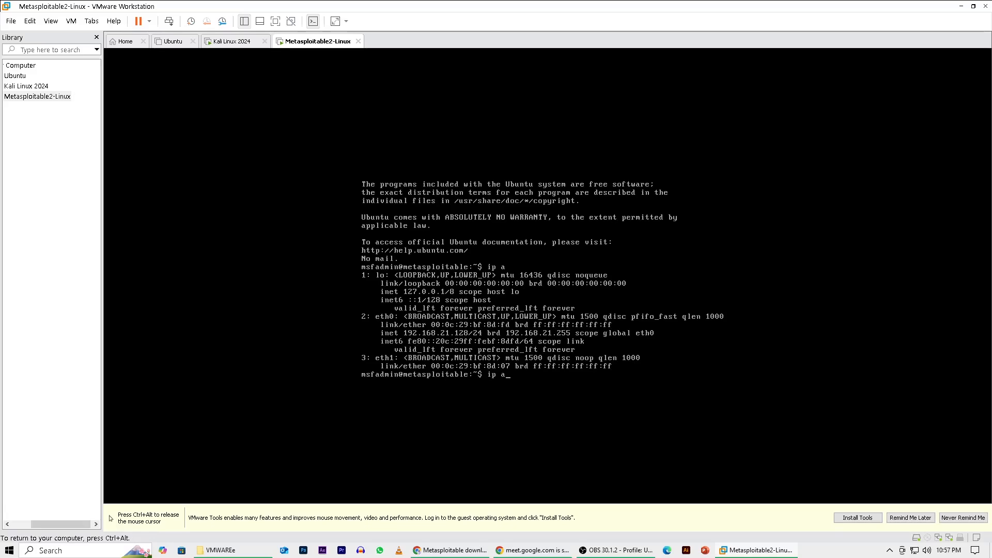
key(Return)
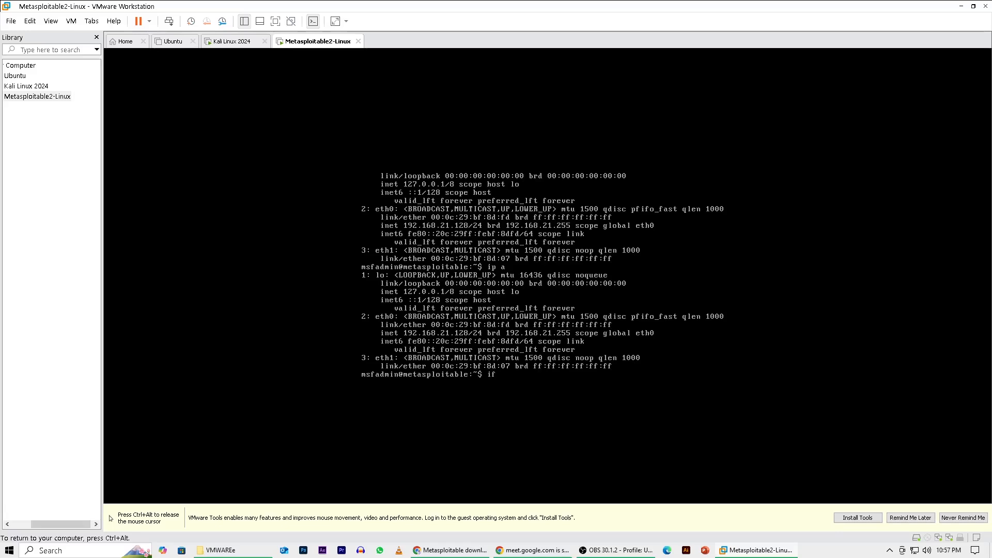
text(ifconfig)
key(Return)
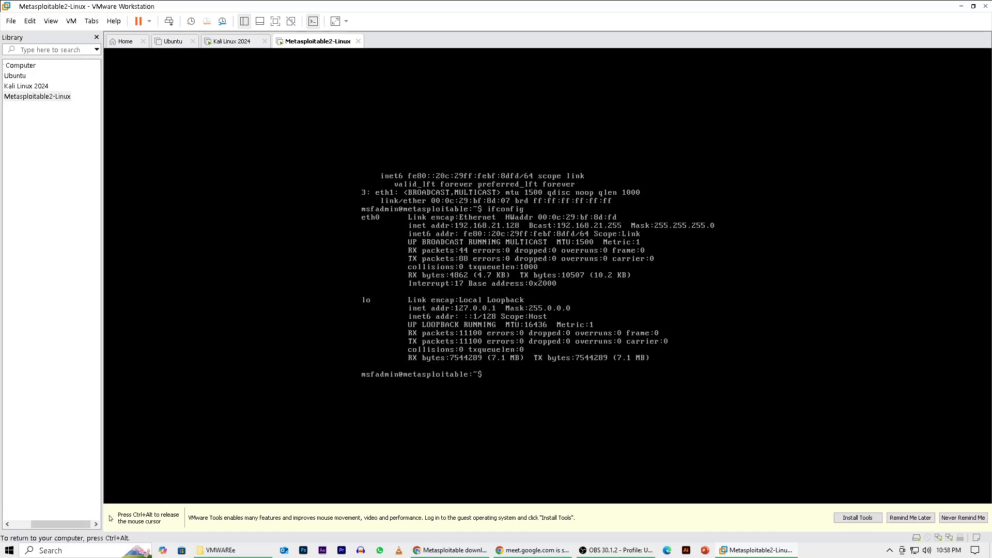
key(ctrl+alt)
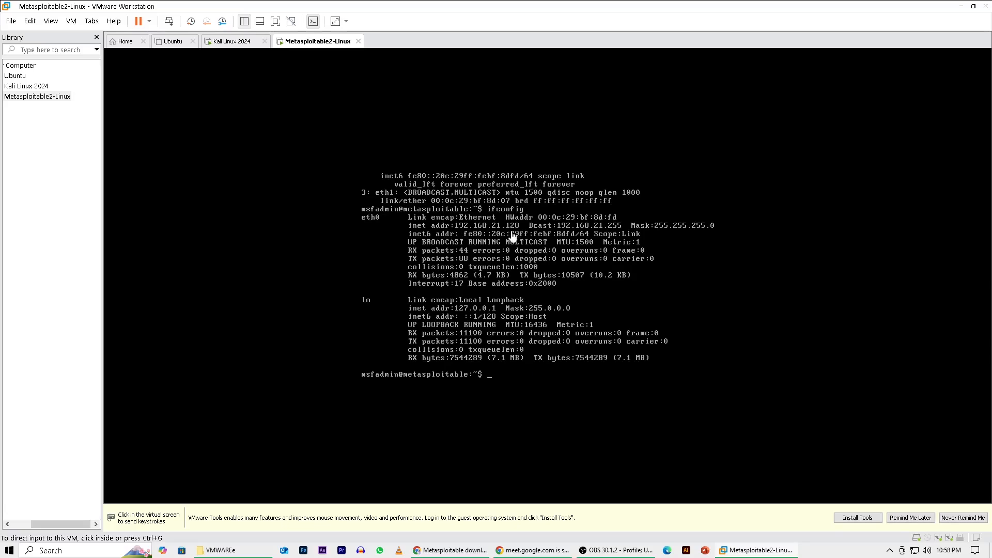
Switch to the Kali Linux 2024 machine and try to ping google.com from its terminal.
click(243, 42)
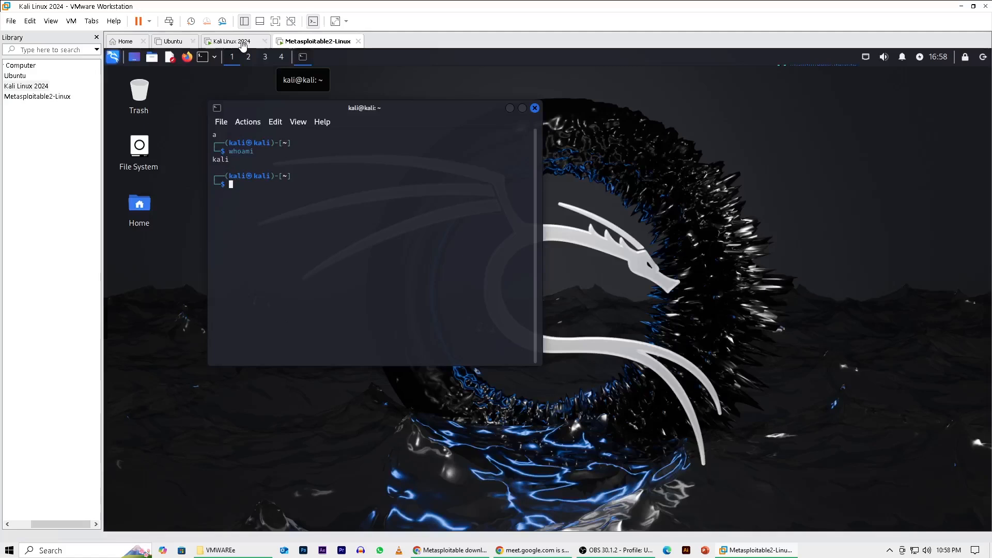
click(243, 184)
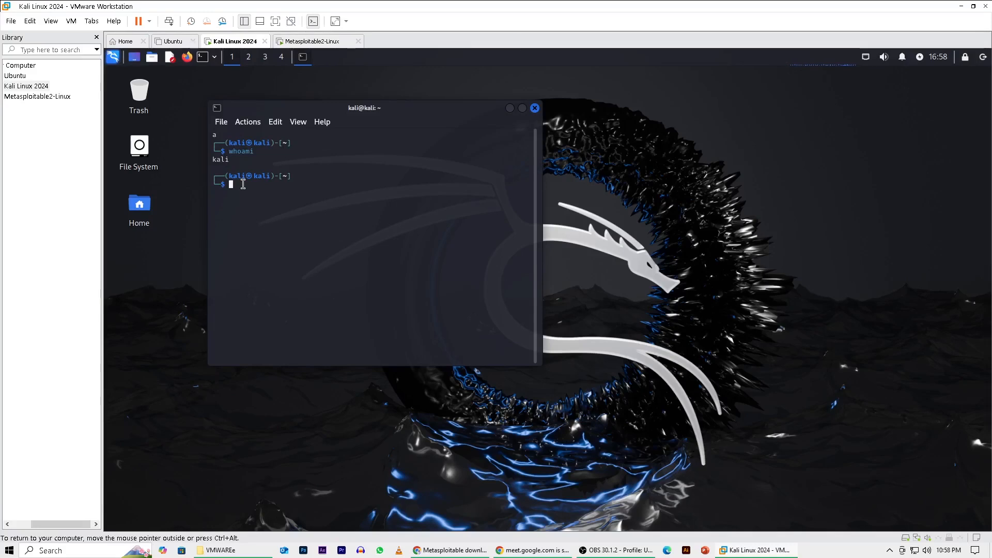
text(pi)
text(ng )
text(googl)
text(e)
text(.com)
key(Return)
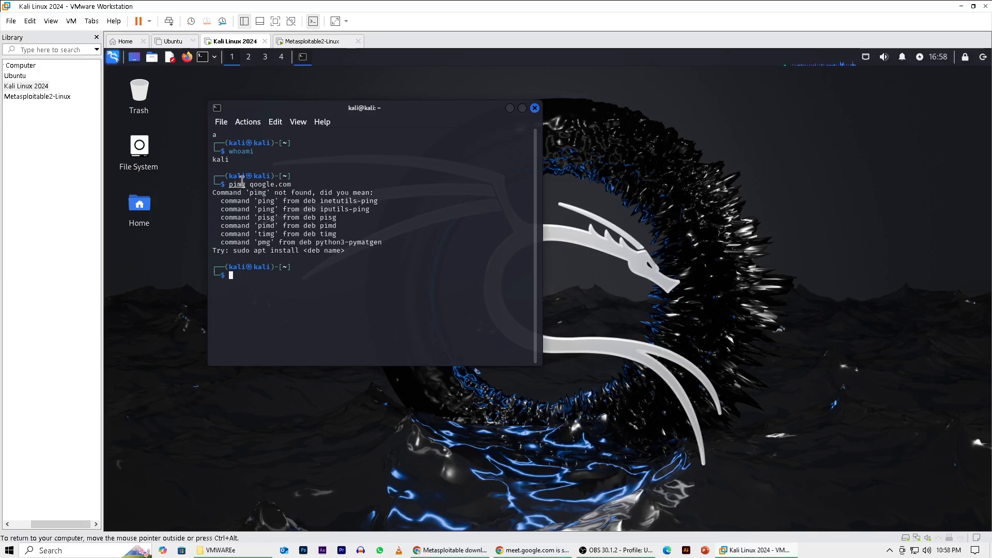
Recall the mistyped command, correct it to ping google.com, run it, and stop the ping after several replies.
key(Up)
key(Left)
key(Left)
key(Left)
key(Left)
key(Left)
key(Left)
key(Left)
key(Left)
key(Left)
key(Left)
key(Left)
key(Left)
key(BackSpace)
key(BackSpace)
text(in)
drag(233, 276, 247, 277)
click(248, 277)
drag(247, 277, 230, 279)
drag(245, 276, 230, 278)
click(247, 277)
key(Right)
key(Right)
key(Right)
key(BackSpace)
text(g)
key(Return)
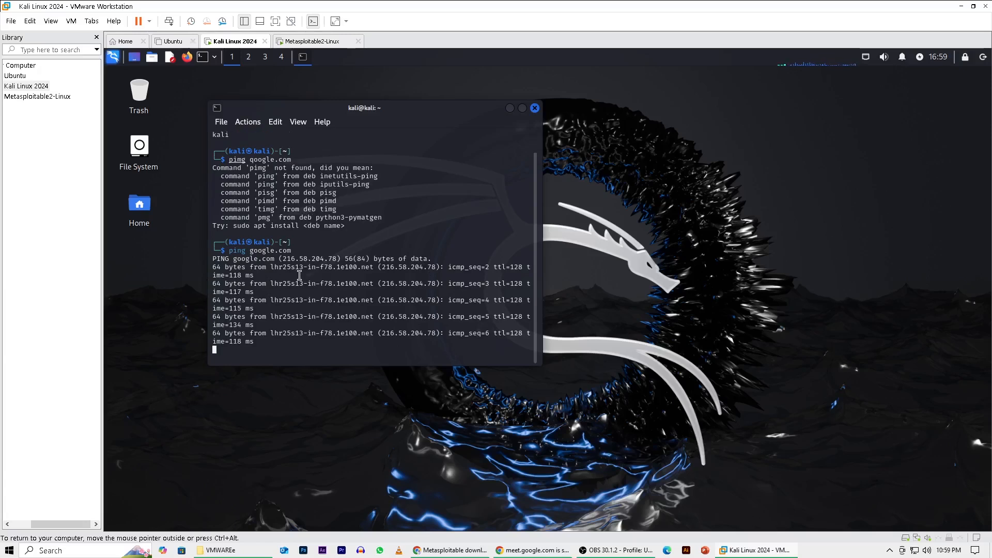
key(ctrl+c)
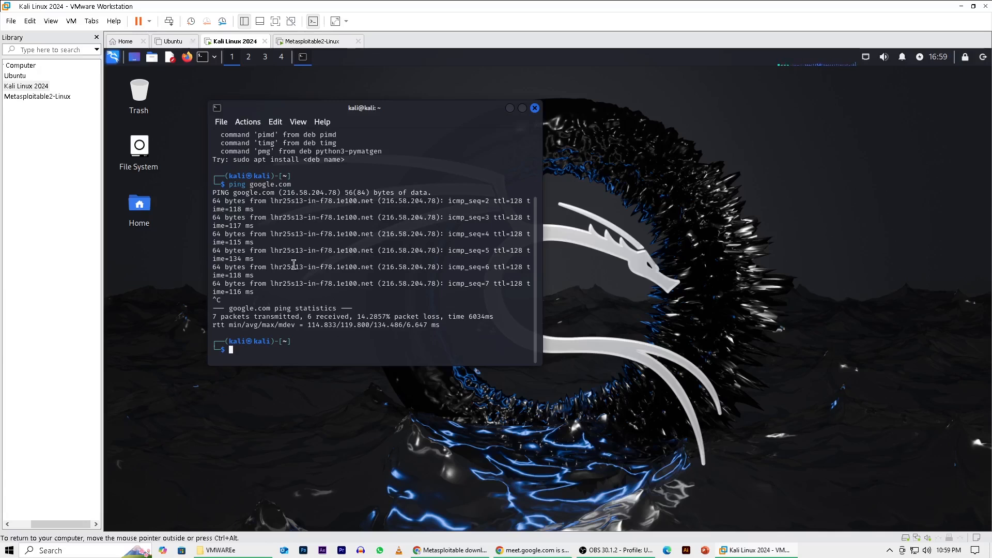
Begin a ping command with 192. in the Kali terminal, and look up the target IP address on the Metasploitable2-Linux machine.
scroll(294, 269, up, 2)
scroll(282, 274, down, 2)
text(ping 192.)
click(316, 43)
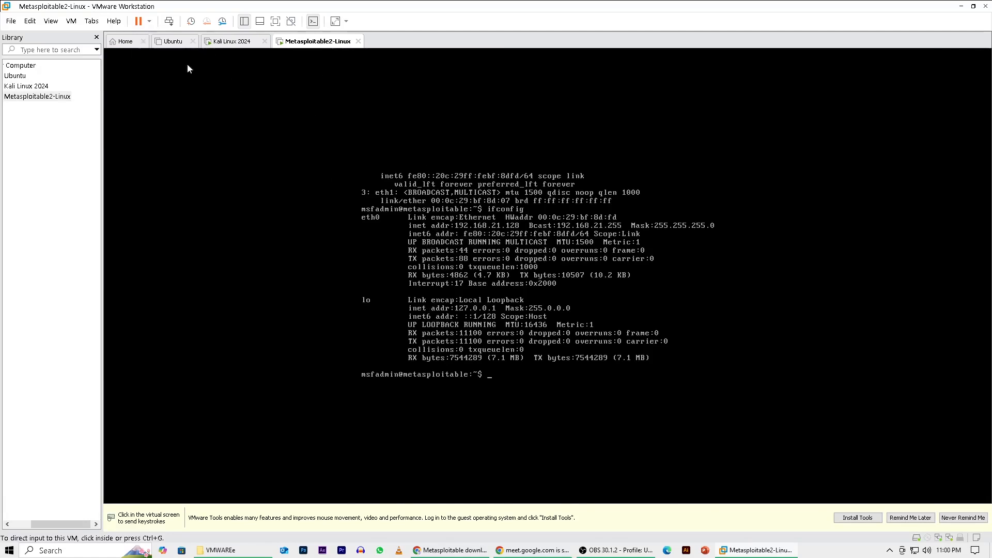
click(221, 45)
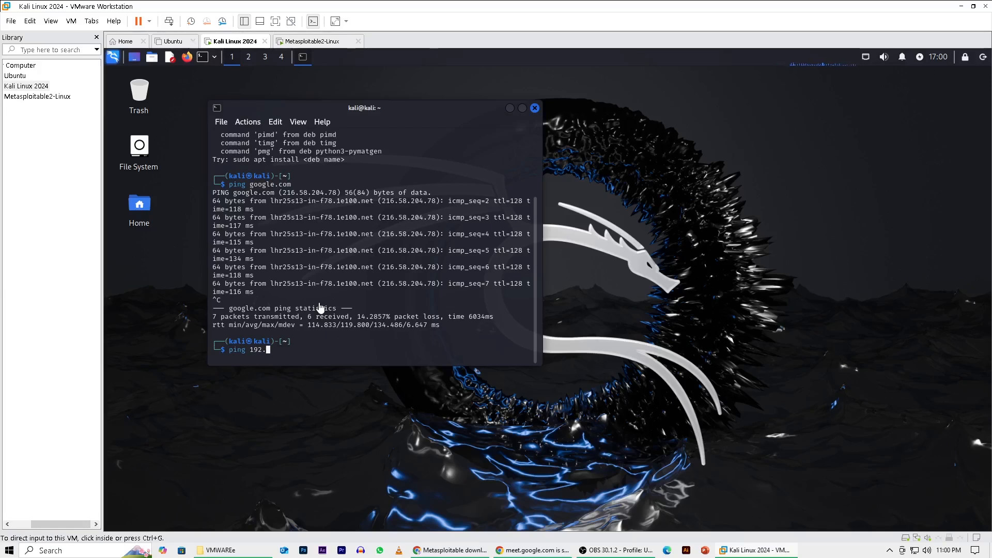
Complete and run the command ping 192.168.21.128 to reach Metasploitable2 from Kali, and stop it after several replies.
click(278, 349)
text(ping 192.16)
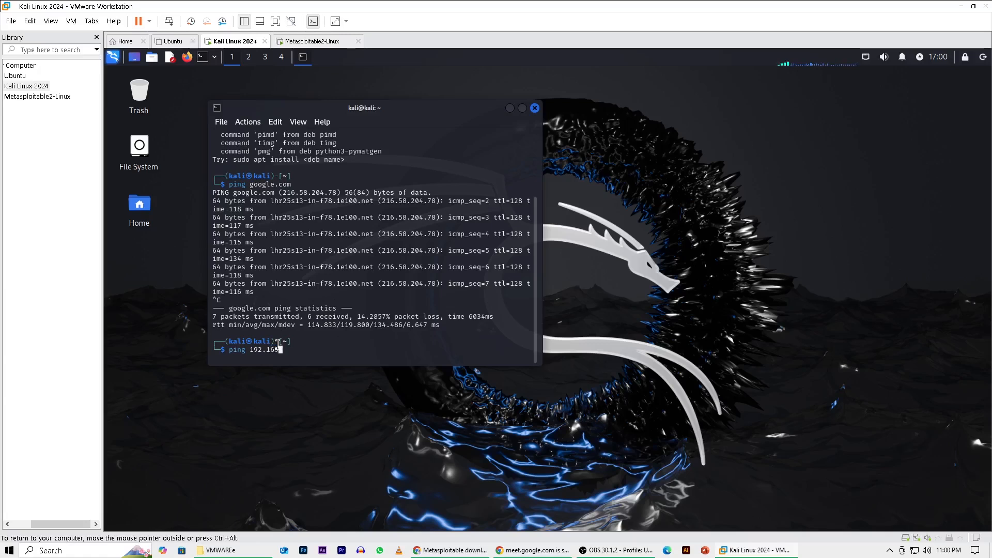
text(8.21.128)
key(Return)
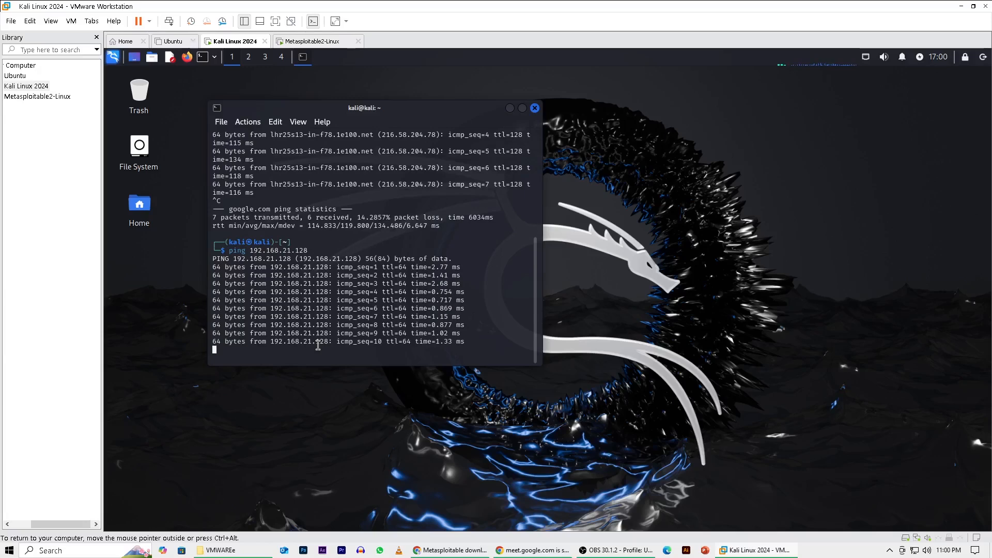
key(ctrl+c)
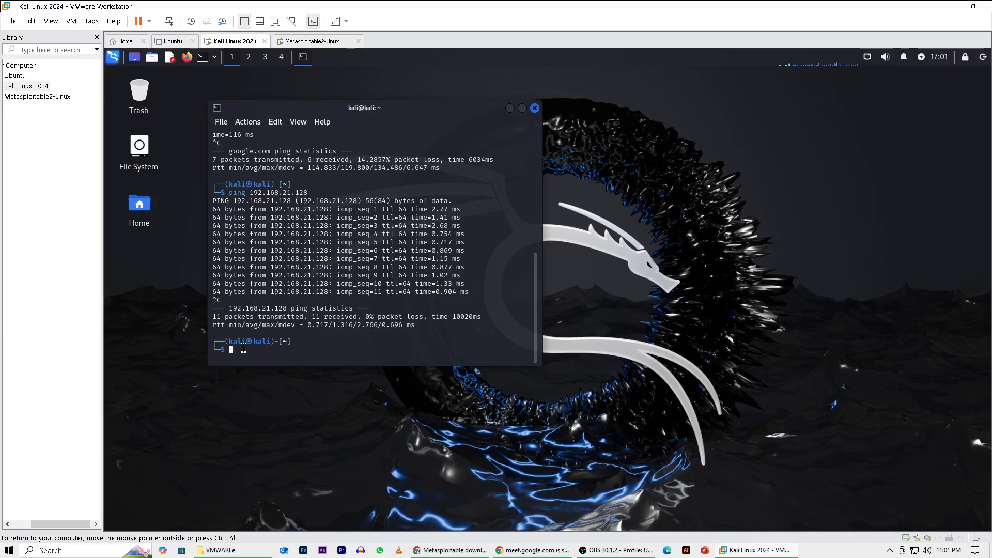
Ping Metasploitable2 again with a limit of four packets, using ping -c 4 192.168.21.128.
drag(339, 226, 352, 226)
text(ping)
key(Right)
key(Left)
key(Left)
key(Left)
key(Left)
key(Left)
key(Left)
key(Left)
key(Left)
key(Left)
key(Left)
key(Left)
key(Left)
key(Left)
key(Left)
key(Left)
text(c)
key(BackSpace)
text(-c 4)
click(248, 351)
drag(272, 351, 336, 351)
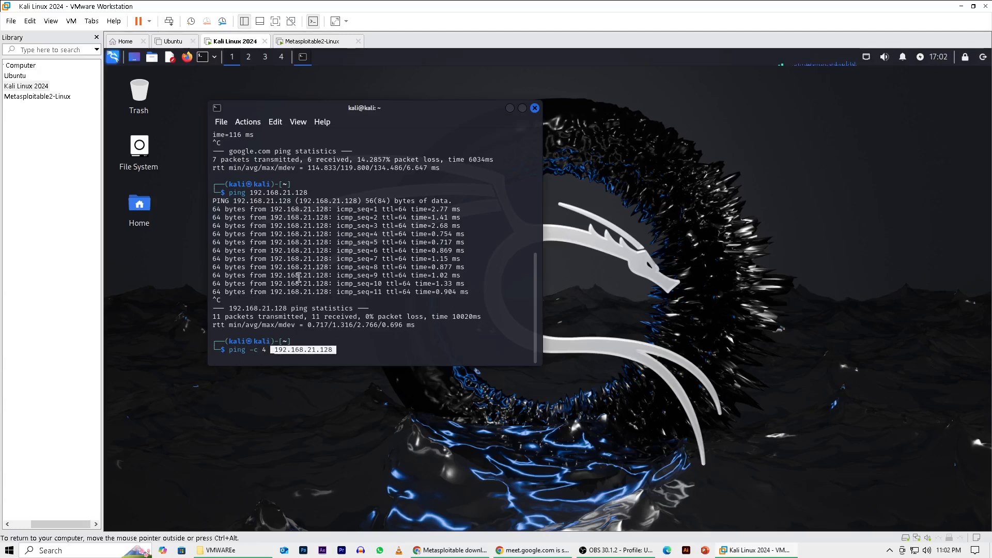
click(340, 356)
key(Return)
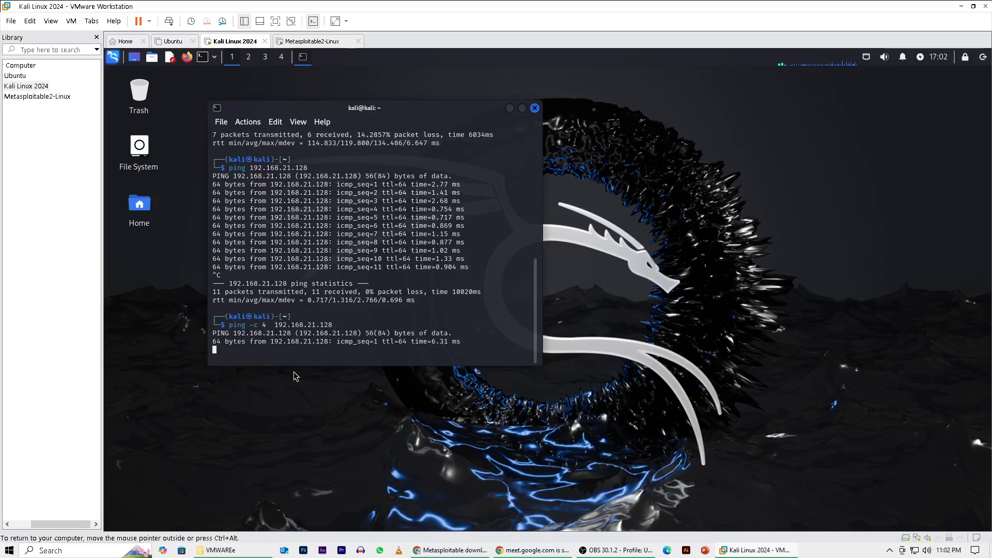
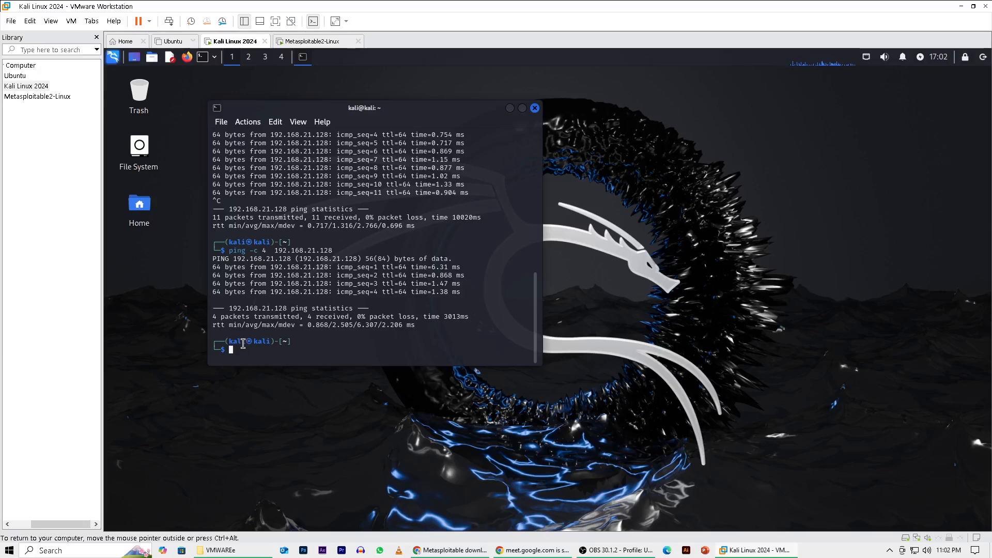
Run ifconfig in the Kali terminal and locate the eth0 IPv4 address in its output.
text(ifconfig)
key(Return)
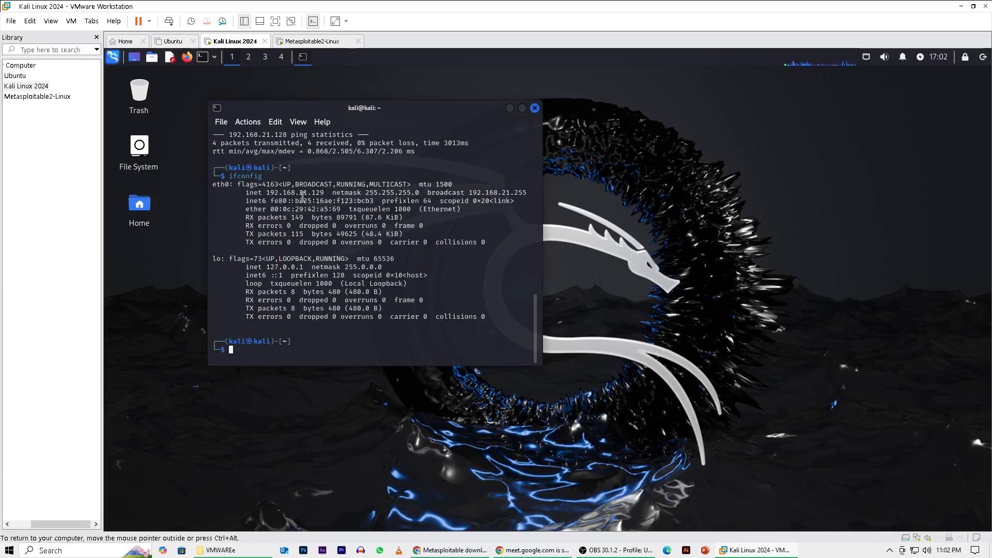
drag(328, 193, 311, 194)
Run ip a in the Kali terminal and review the listed network interfaces.
click(253, 355)
text(ip a)
key(Return)
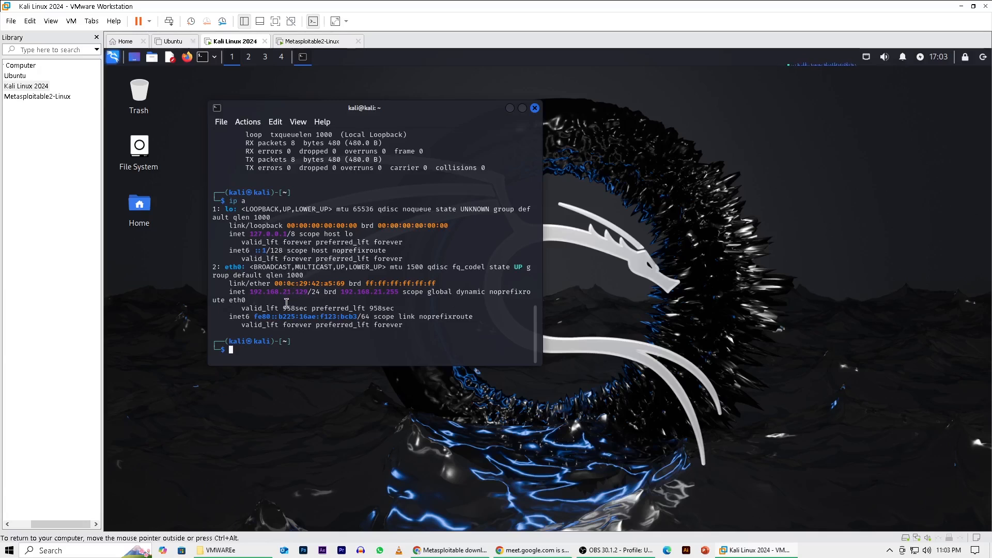
scroll(287, 303, up, 1)
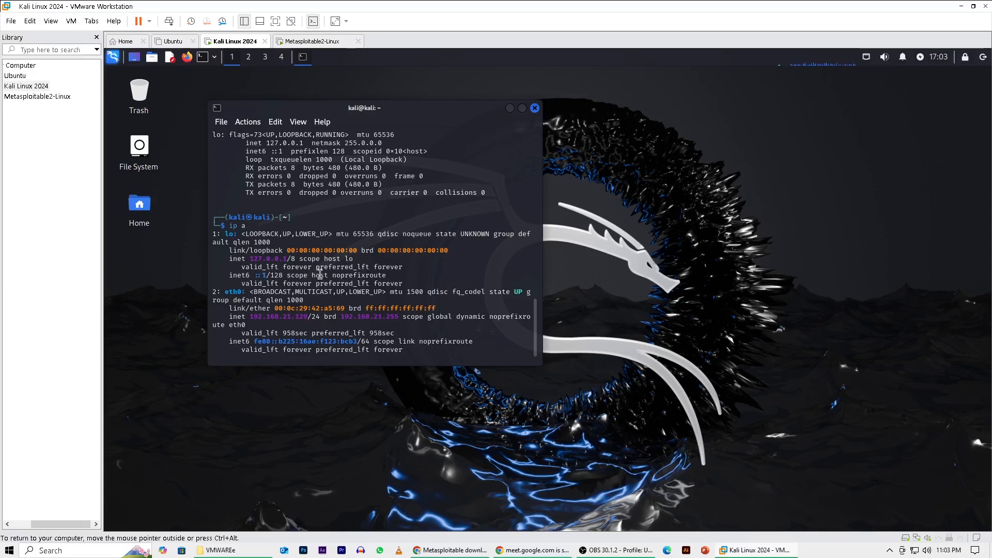
scroll(320, 274, down, 1)
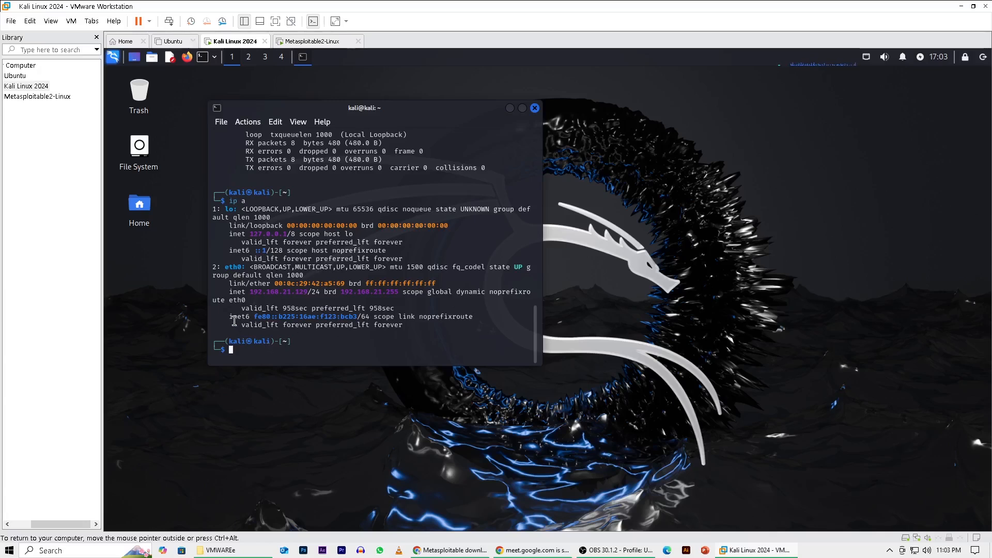
Select Kali's eth0 IPv4 address in the ip a output and copy it.
mouse_move(250, 318)
mouse_down()
mouse_move(363, 318)
mouse_move(261, 323)
mouse_up()
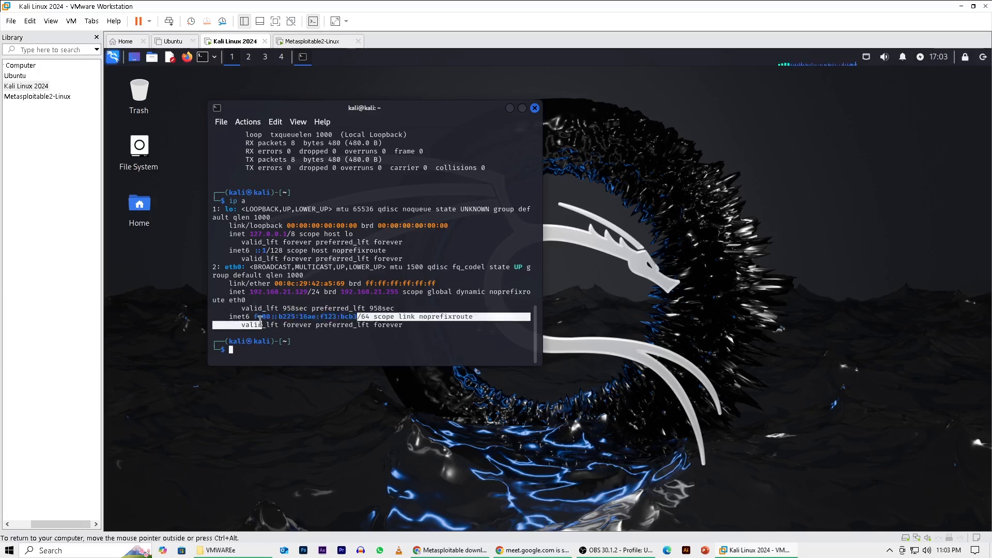
click(298, 293)
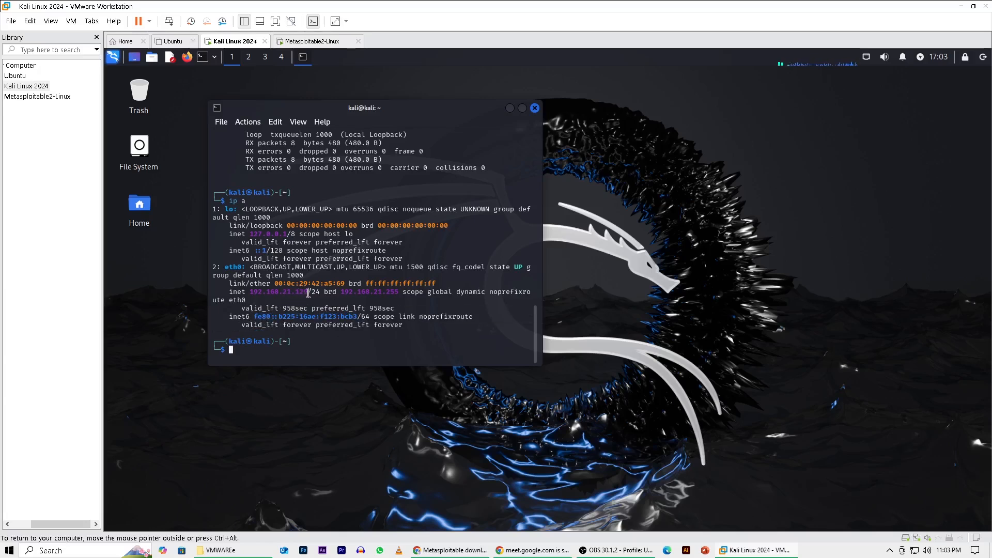
drag(308, 293, 249, 295)
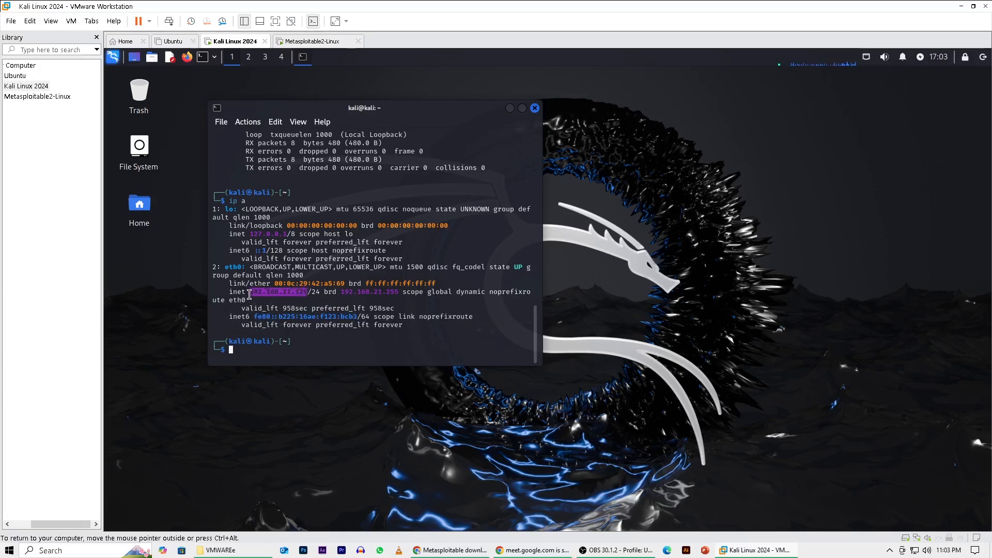
click(261, 300)
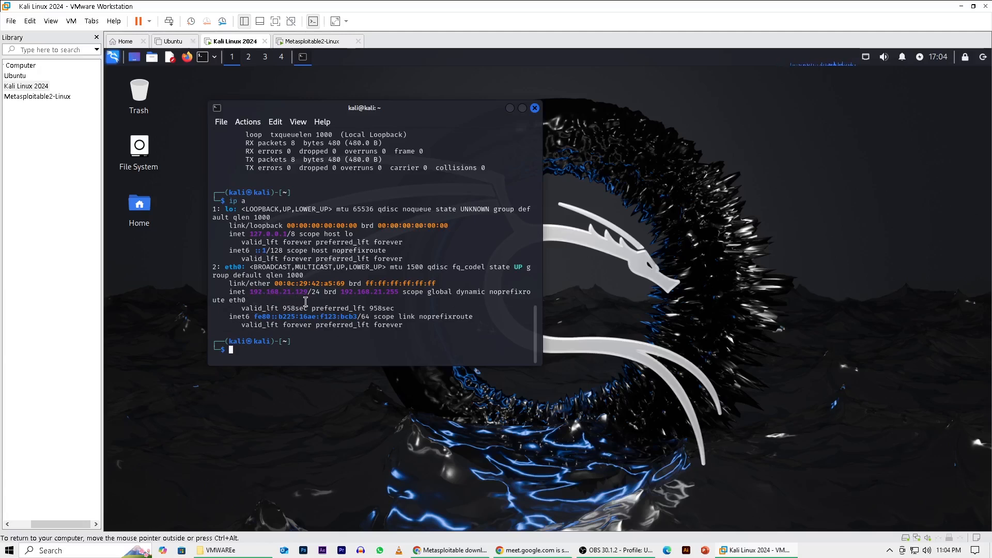
drag(309, 295, 249, 294)
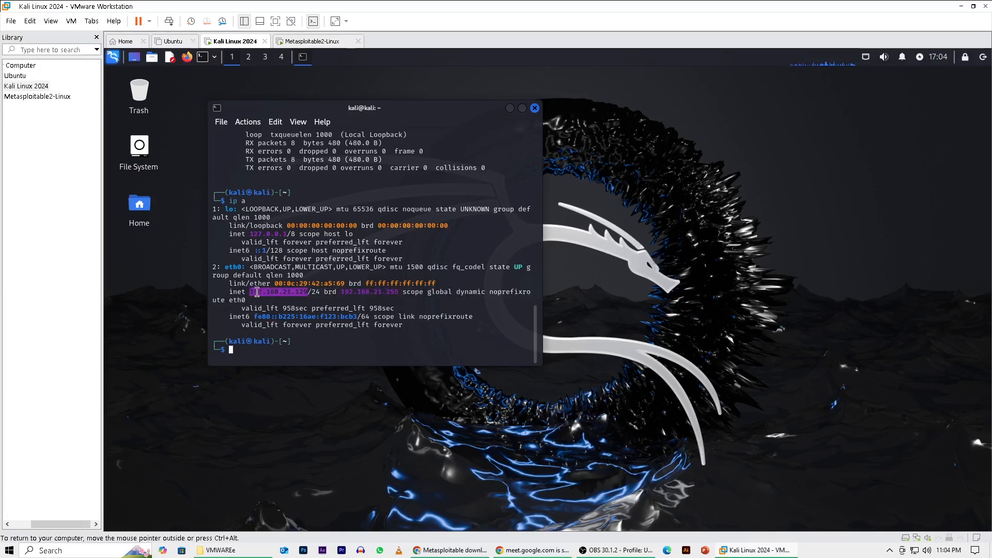
right_click(265, 292)
click(292, 299)
Switch to the Metasploitable2-Linux machine and enter ping 192.168.21.129 at its prompt without running it.
click(310, 42)
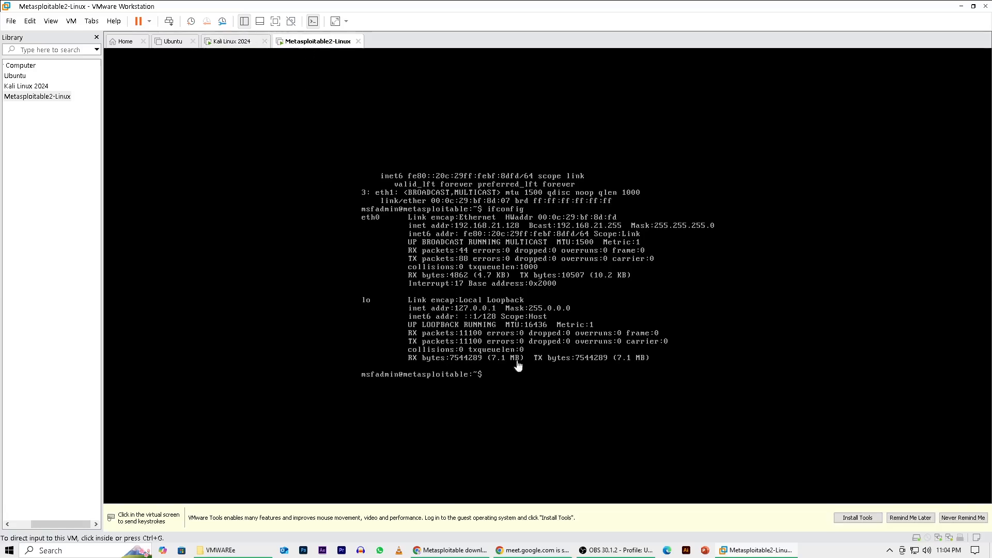
click(501, 383)
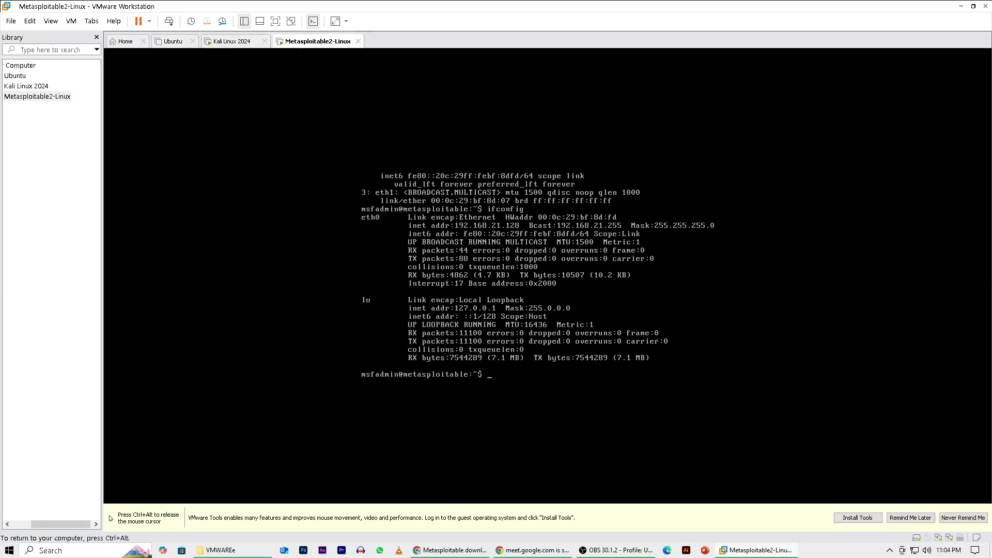
text(ping)
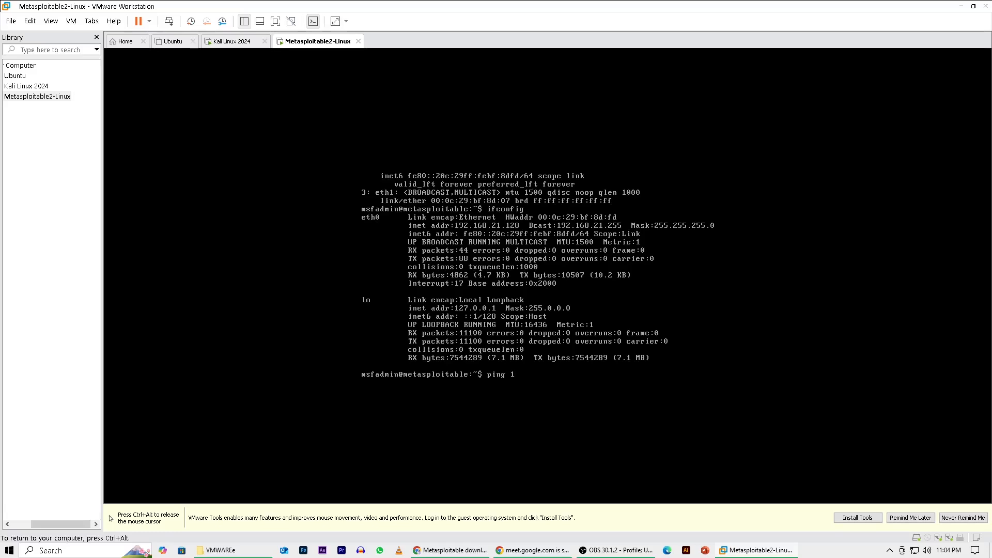
text(192.168.21.129)
Recheck the eth0 IPv4 address on the Kali Linux 2024 machine, dismissing the new USB device dialog.
key(ctrl+alt)
click(233, 42)
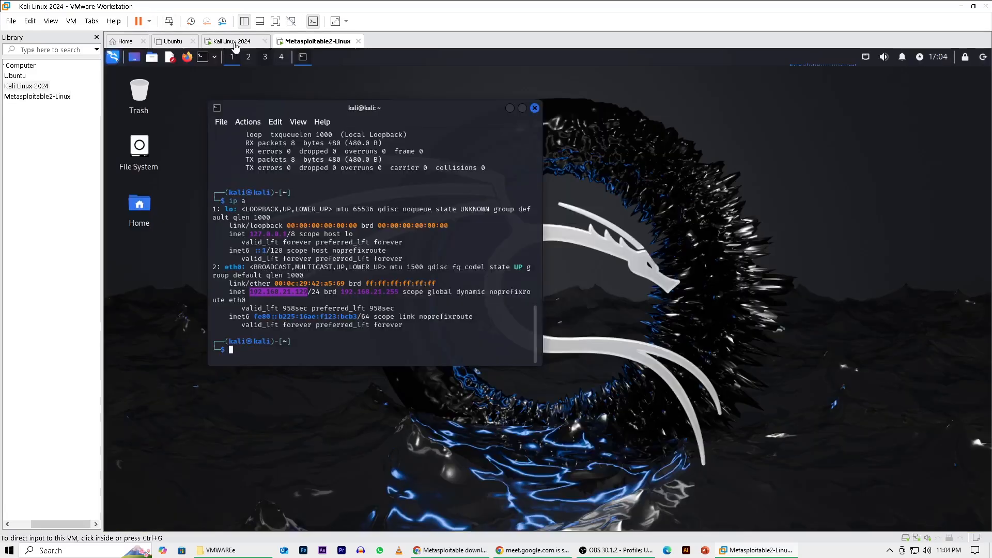
click(577, 213)
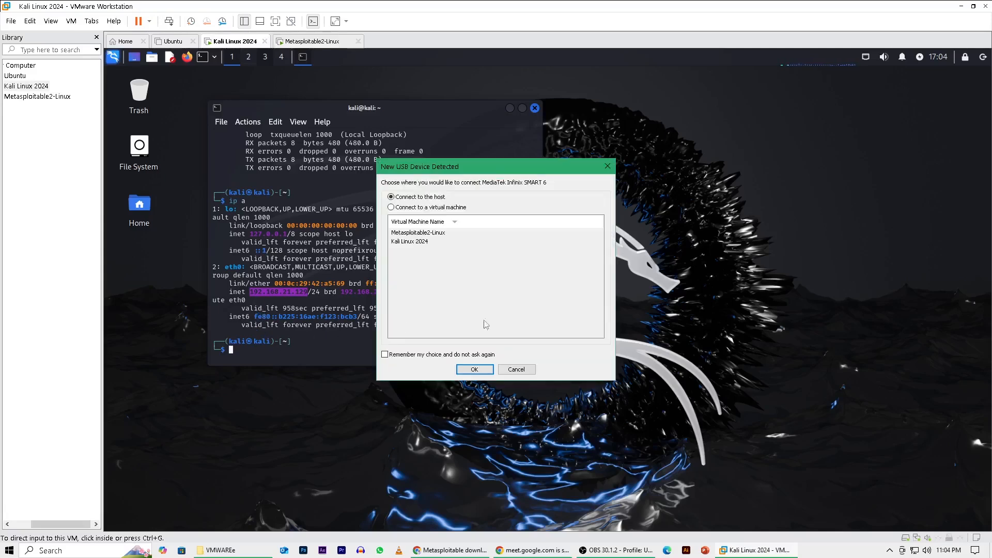
click(607, 166)
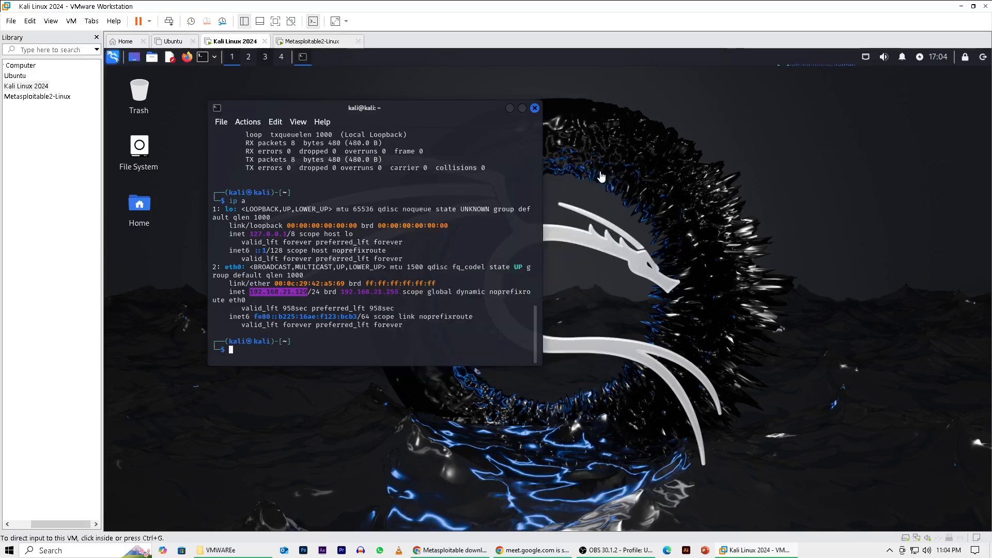
click(256, 296)
click(256, 296)
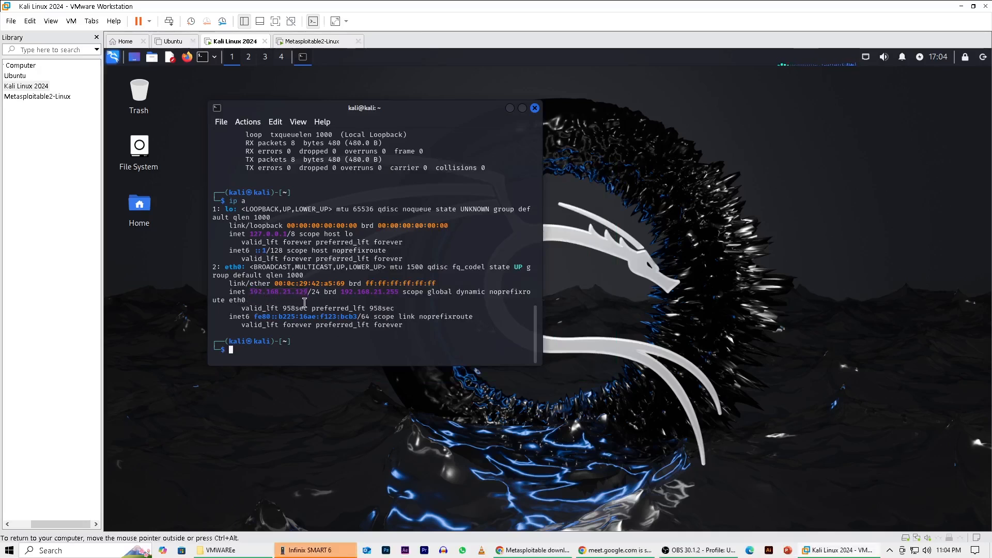
Run the entered ping from Metasploitable2 to Kali, stop it after several replies, and return to the Kali machine.
click(316, 43)
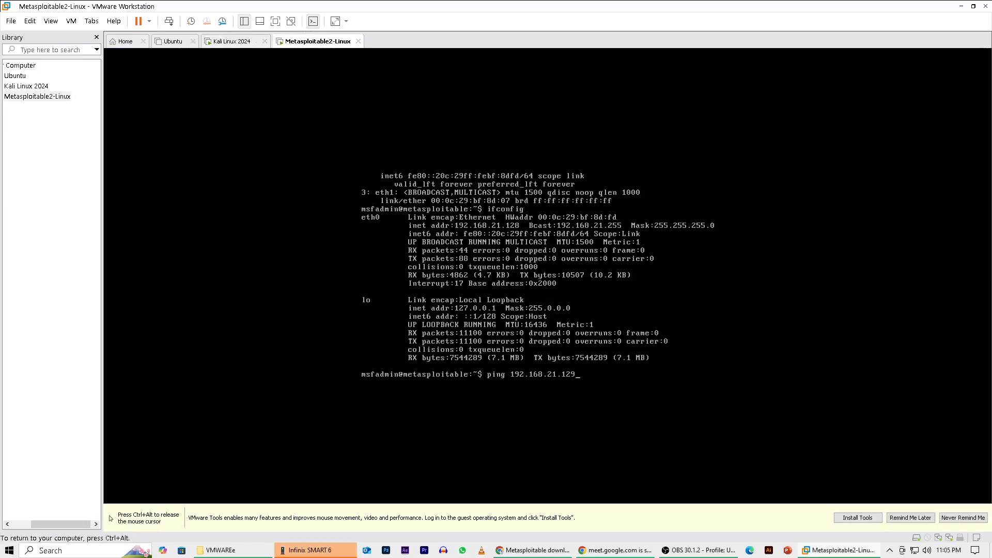
key(Return)
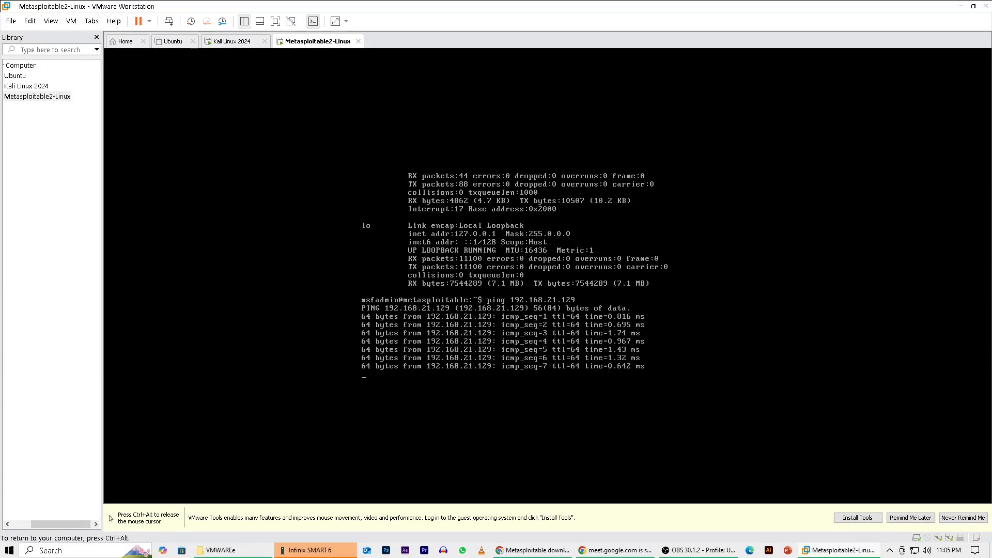
key(ctrl+c)
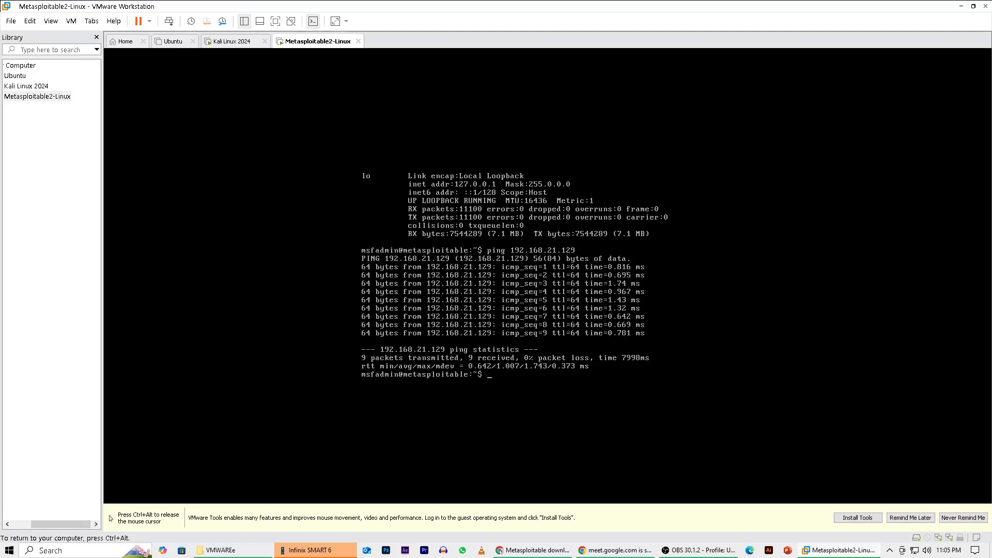
key(ctrl+alt)
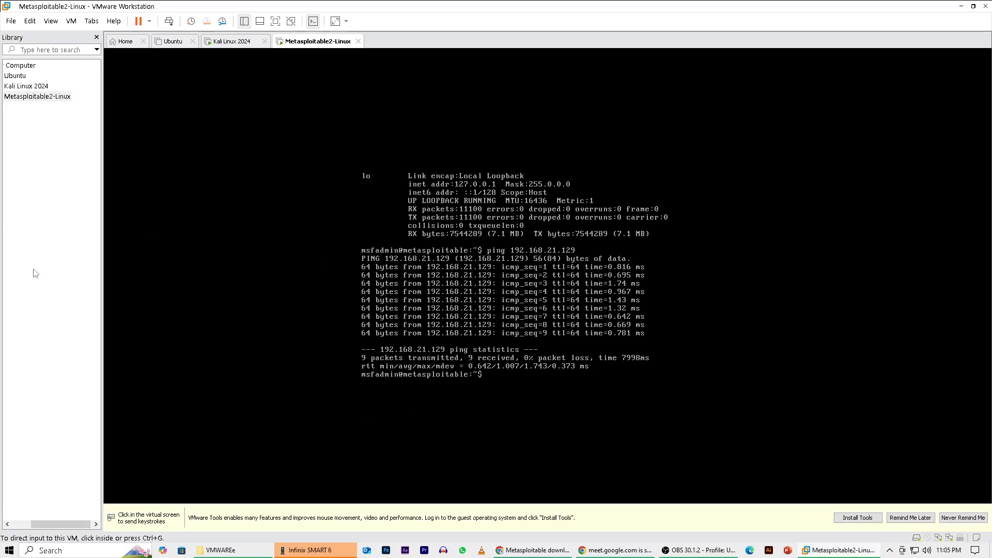
click(225, 45)
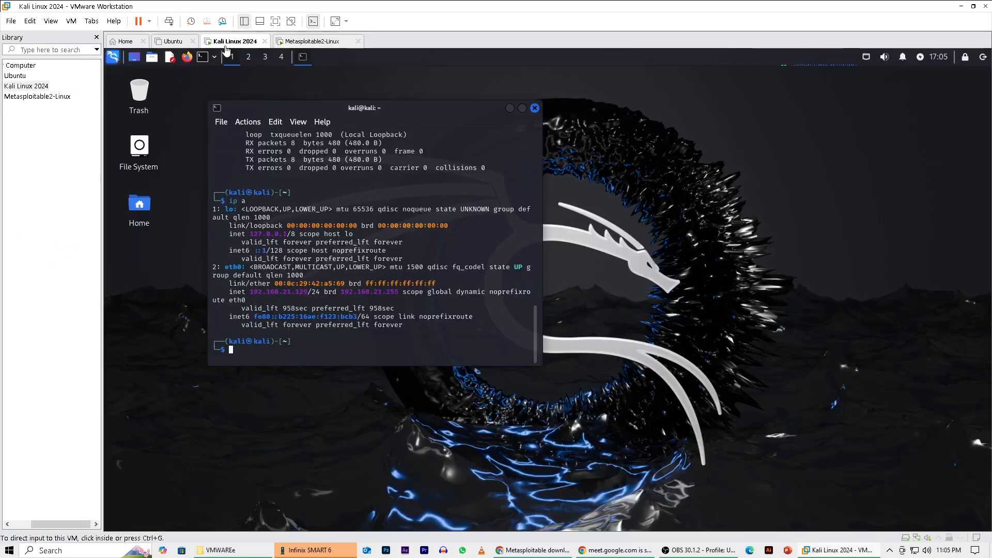